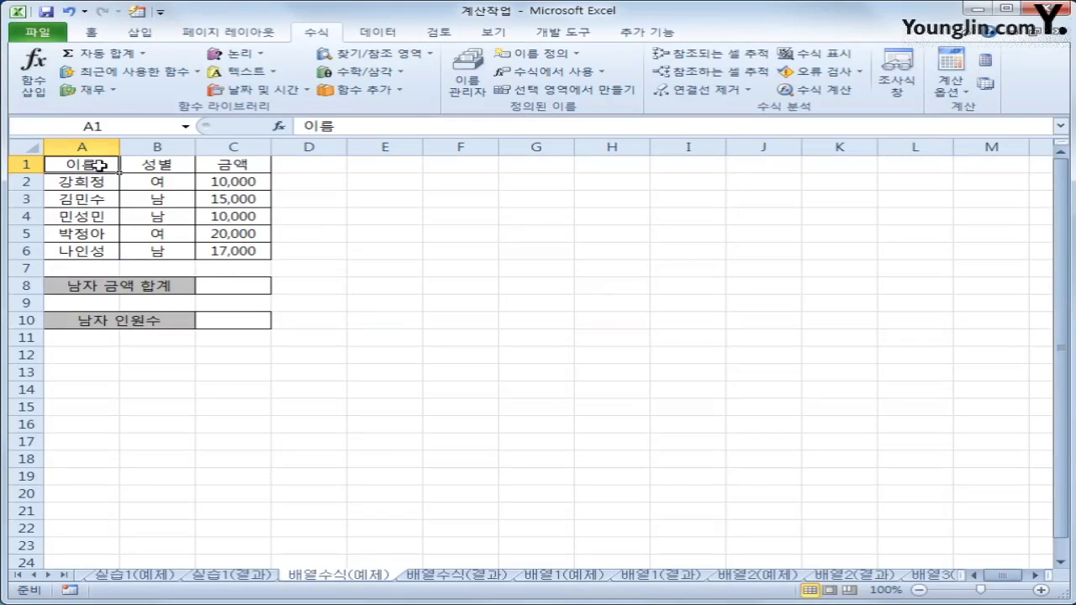
Examine the gender range B2:B6, the amount range C2:C6 and the empty male amount total cell C8
left_click(145, 166)
left_click(236, 168)
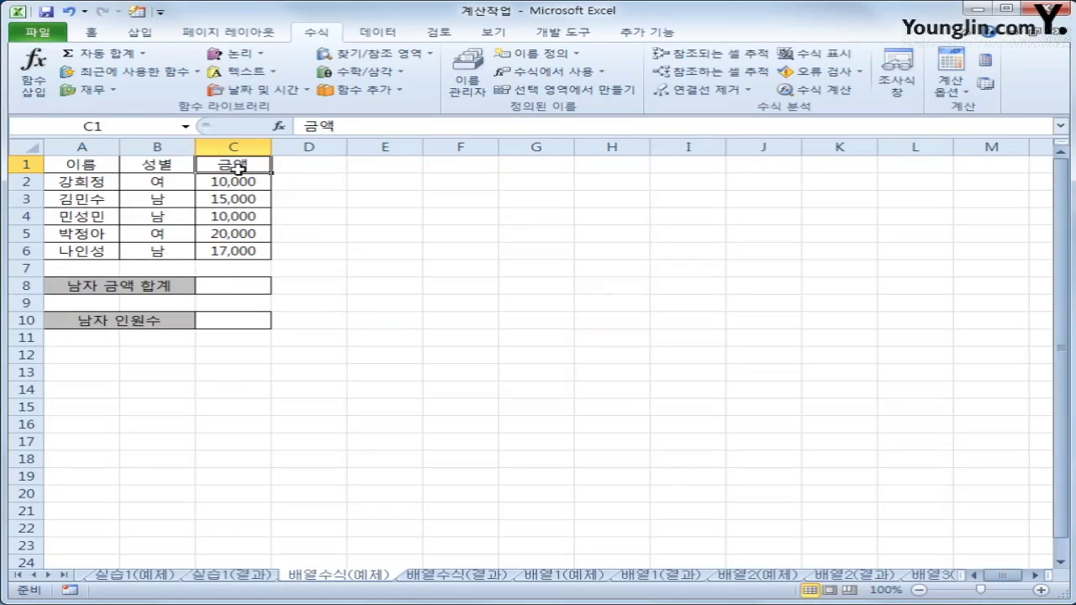
left_click(217, 296)
left_click(227, 284)
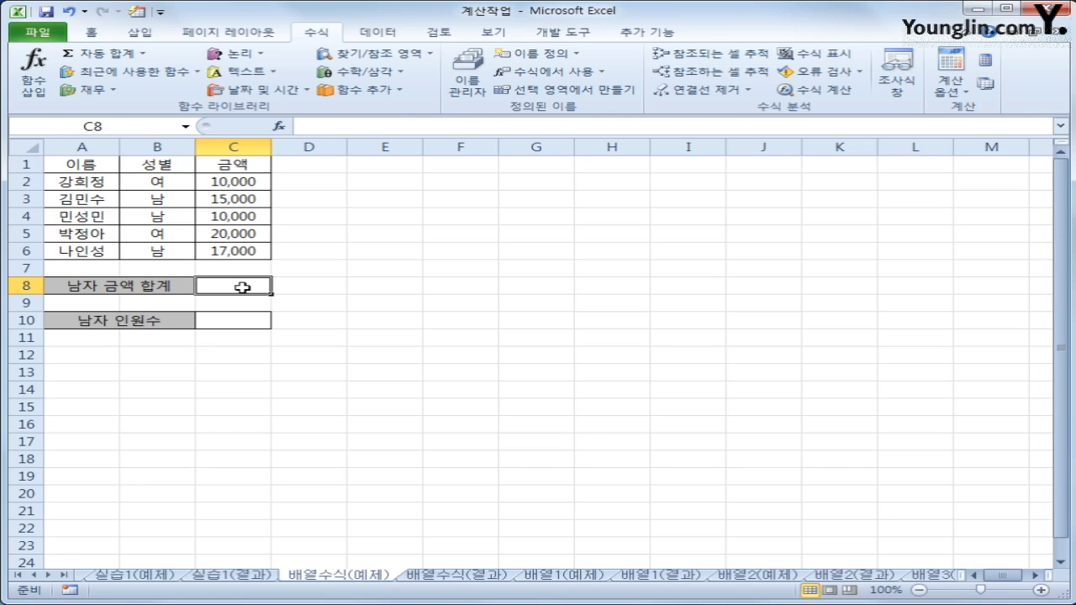
left_click_drag(181, 182, 157, 253)
left_click_drag(228, 185, 219, 248)
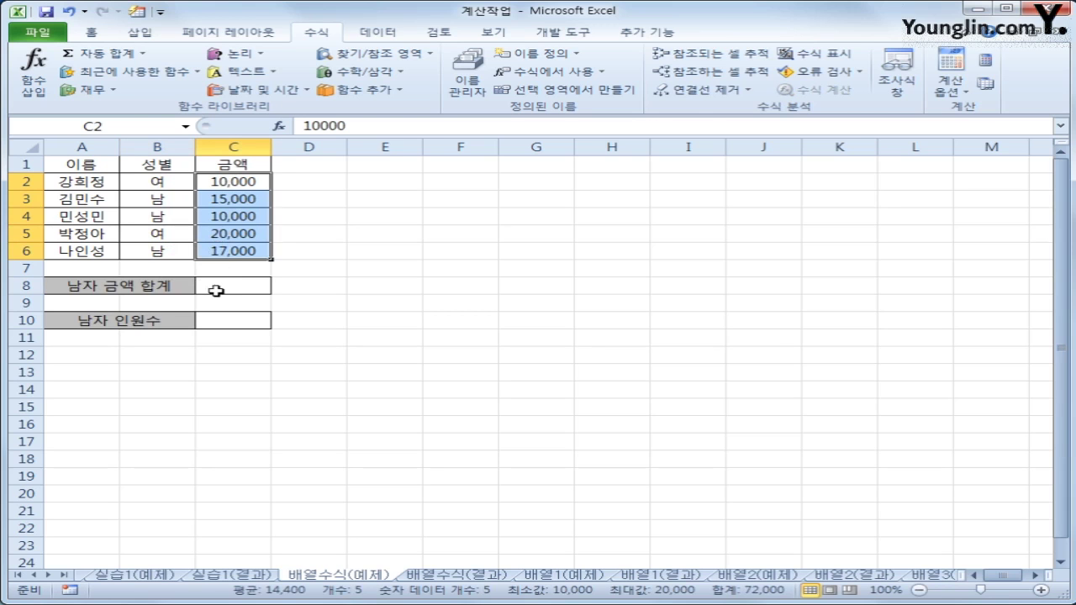
In C8, start a SUM formula that multiplies the condition (B2:B6="남") by the amounts in C2:C6
left_click(217, 288)
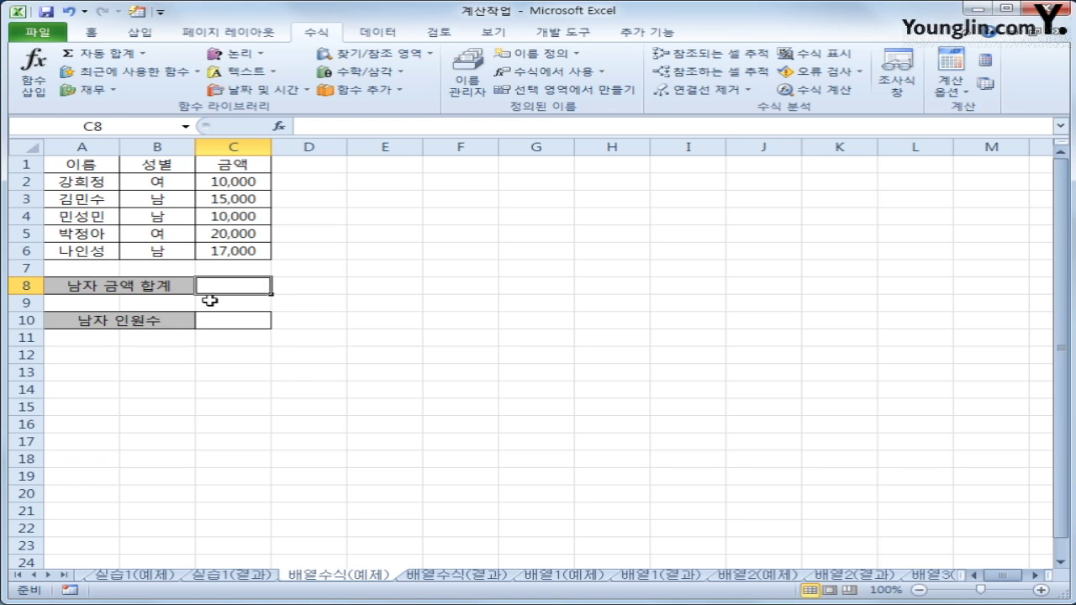
type("=")
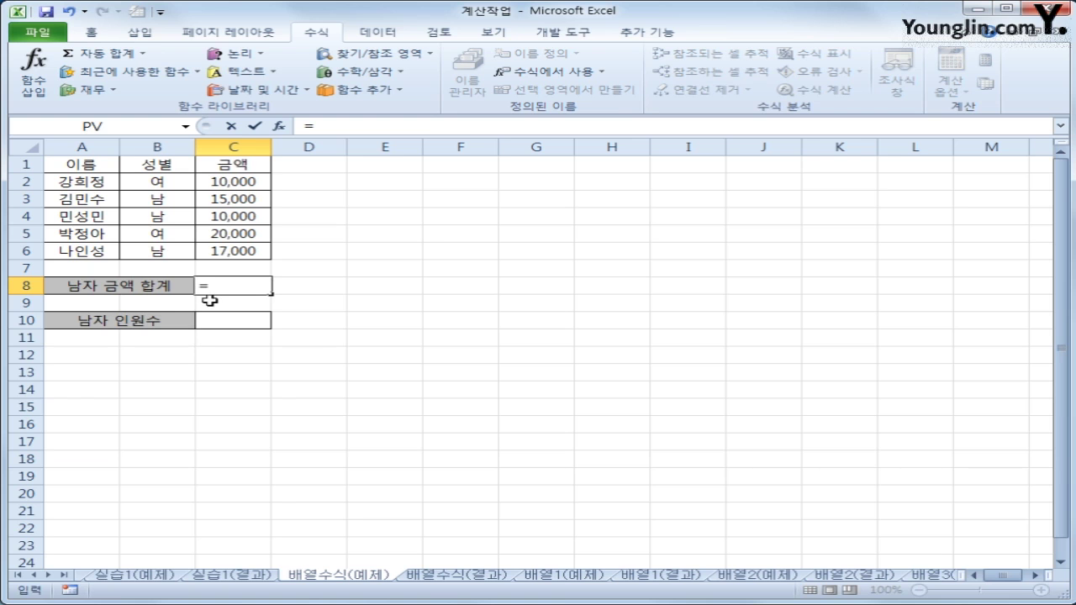
type("sum(")
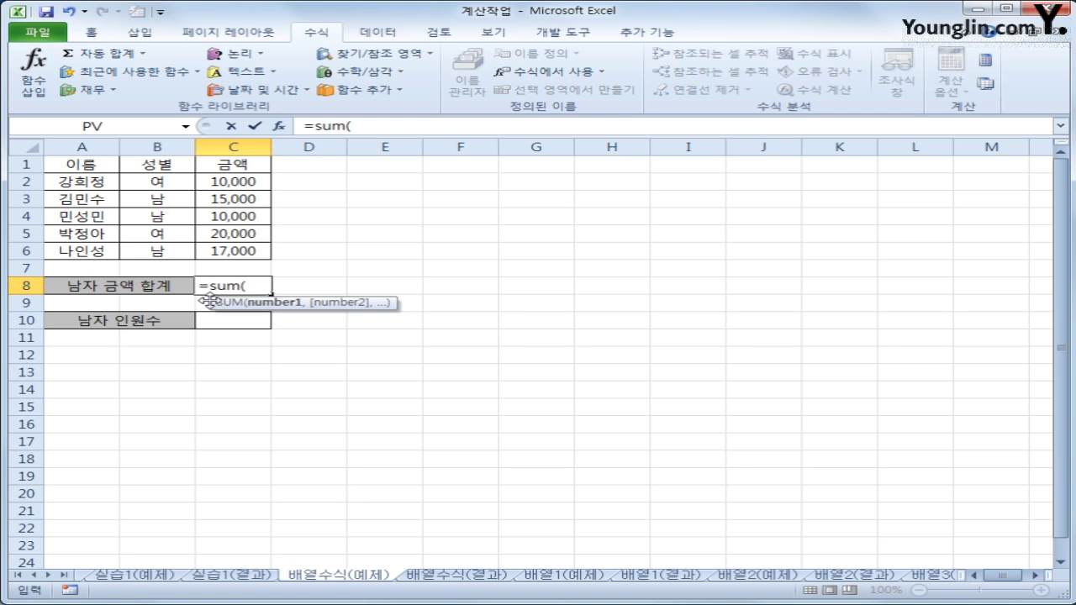
type("(")
left_click_drag(163, 180, 169, 252)
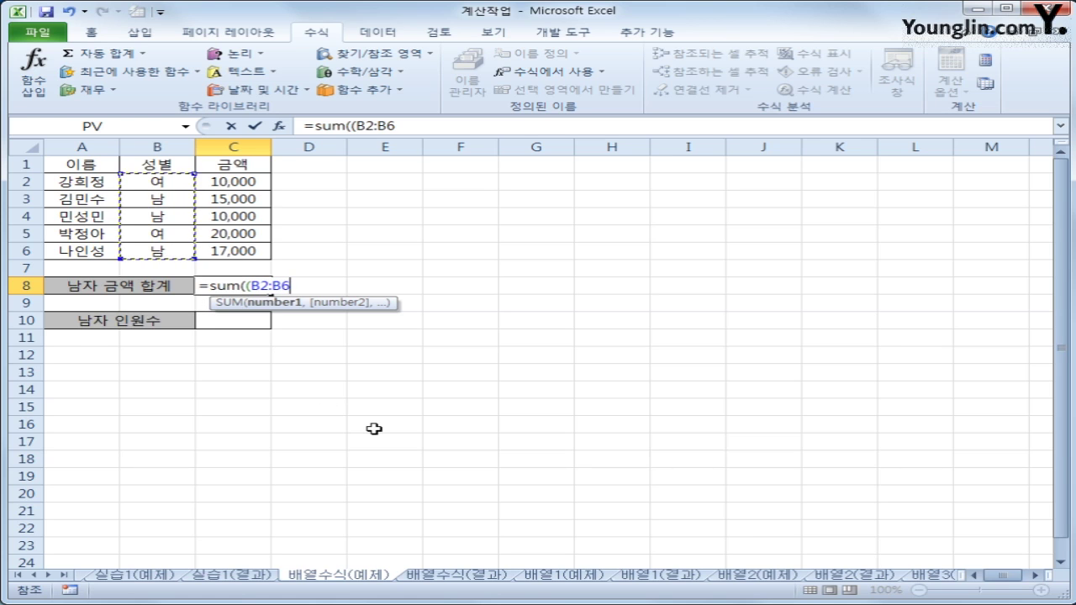
type("=\"남\"")
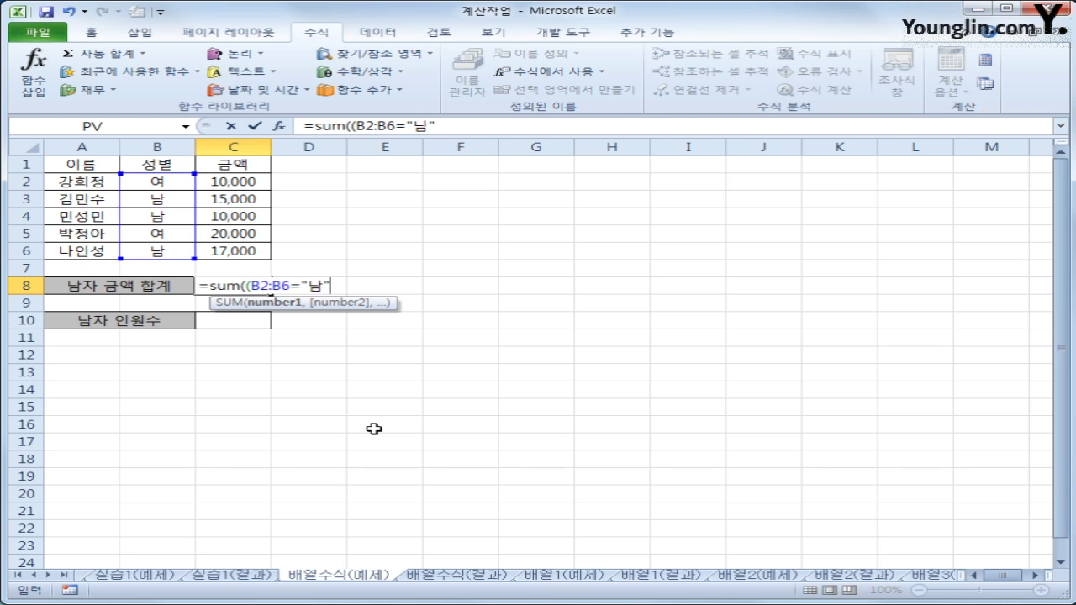
type(")")
type("*")
left_click_drag(235, 179, 238, 249)
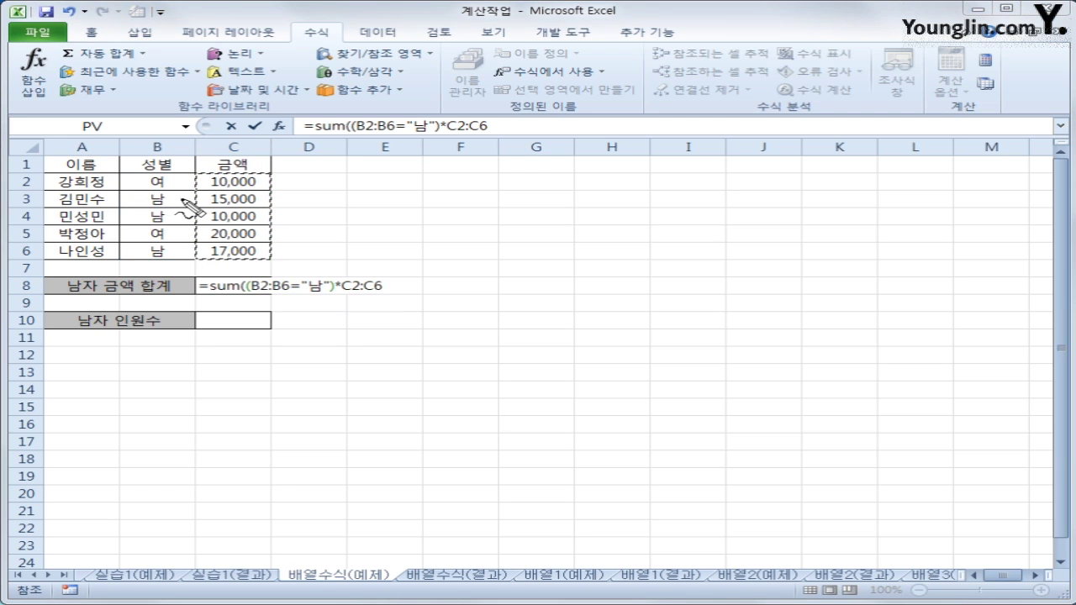
left_click_drag(178, 197, 197, 181)
mouse_move(114, 194)
left_mouse_down()
mouse_move(115, 210)
mouse_move(260, 216)
mouse_move(271, 198)
mouse_move(118, 195)
mouse_move(118, 227)
mouse_move(269, 227)
mouse_move(268, 210)
left_mouse_up()
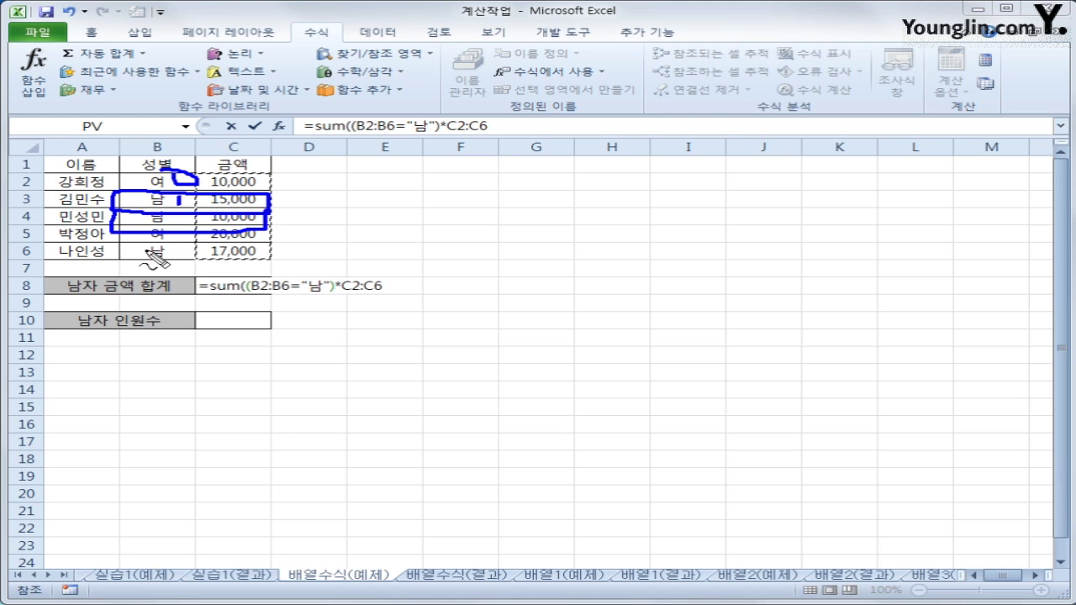
mouse_move(123, 254)
left_mouse_down()
mouse_move(282, 262)
mouse_move(300, 222)
mouse_move(311, 225)
left_mouse_up()
left_click_drag(298, 212, 298, 240)
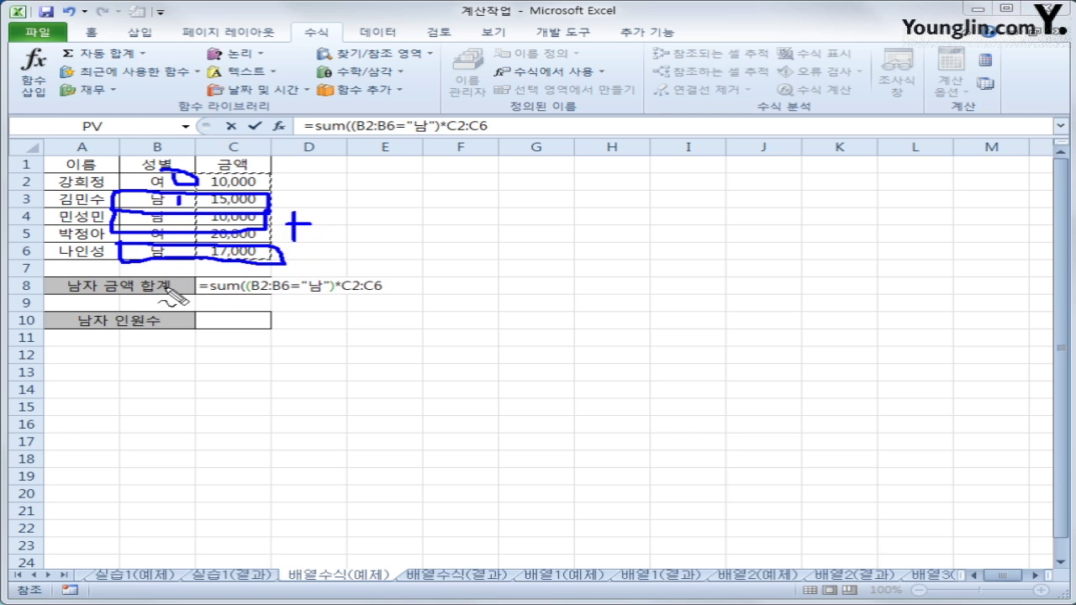
key("Escape")
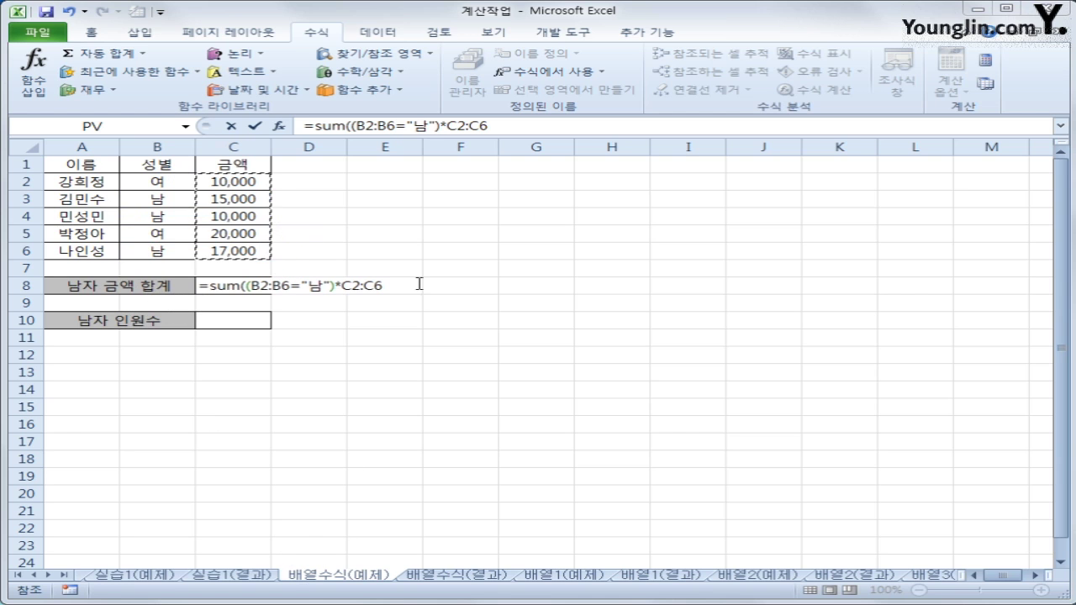
Complete C8 as the array formula =SUM((B2:B6="남")*C2:C6) and check it against the gender range
type(")")
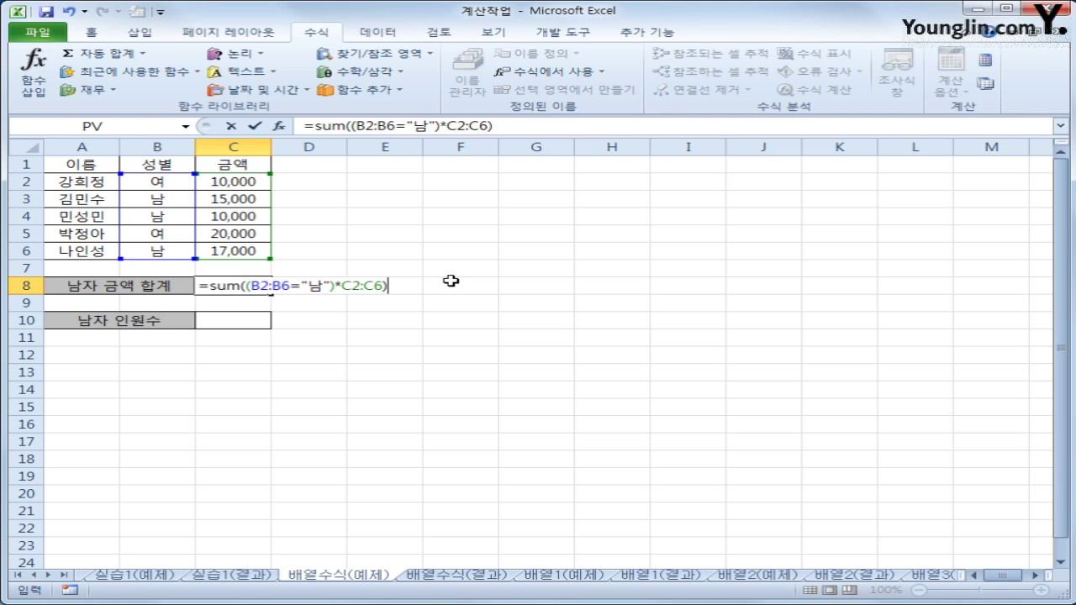
key("ctrl+shift+Return")
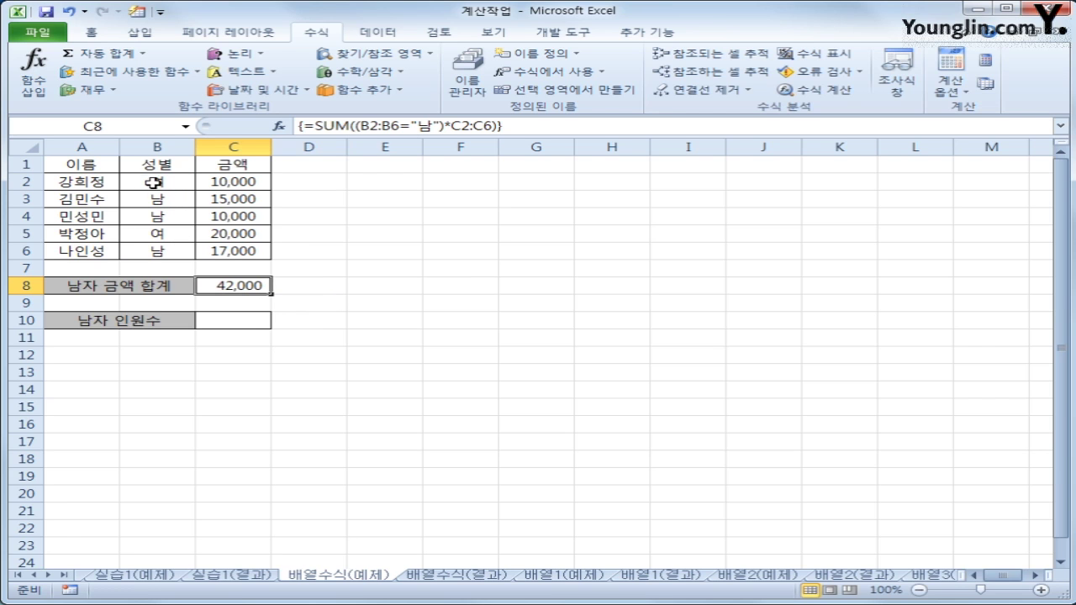
left_click_drag(155, 182, 152, 250)
left_click(239, 286)
In C10, start a SUM formula for the male headcount with the condition B2:B6="남"
left_click(248, 321)
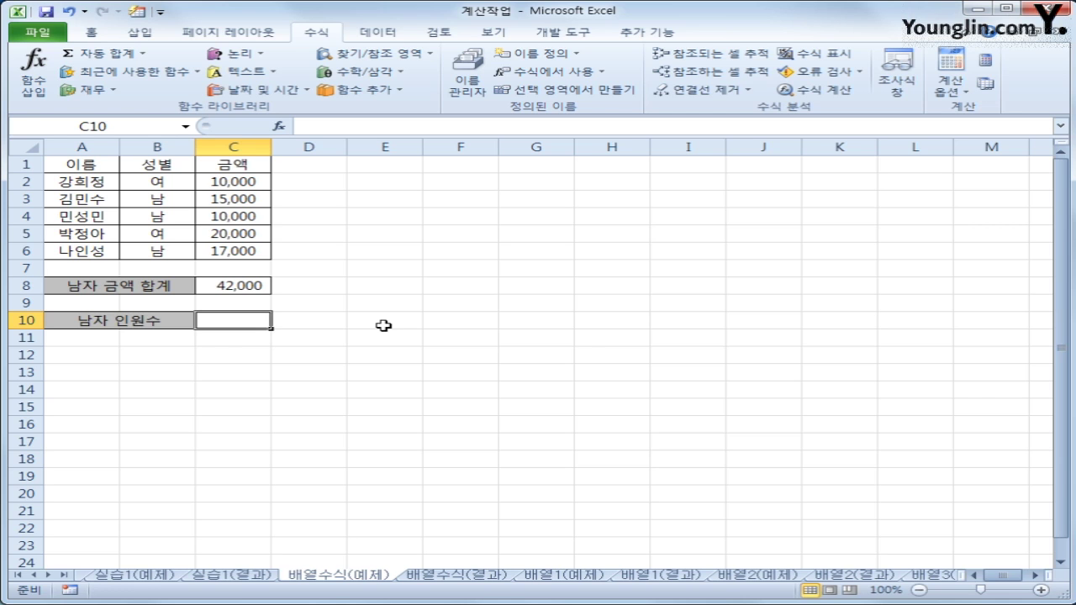
type("=녀")
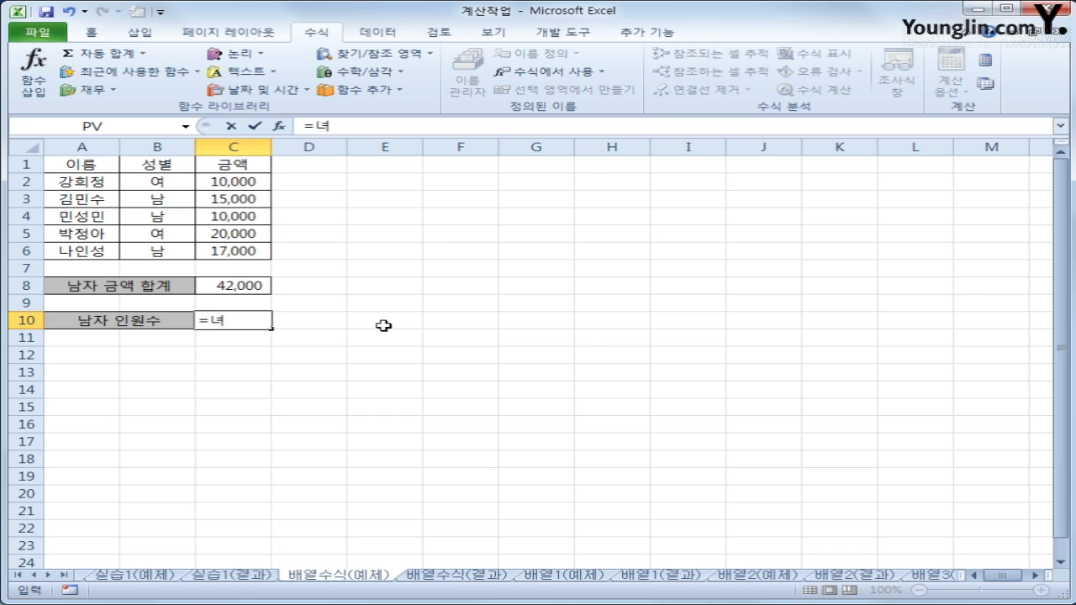
key("BackSpace")
type("sum(")
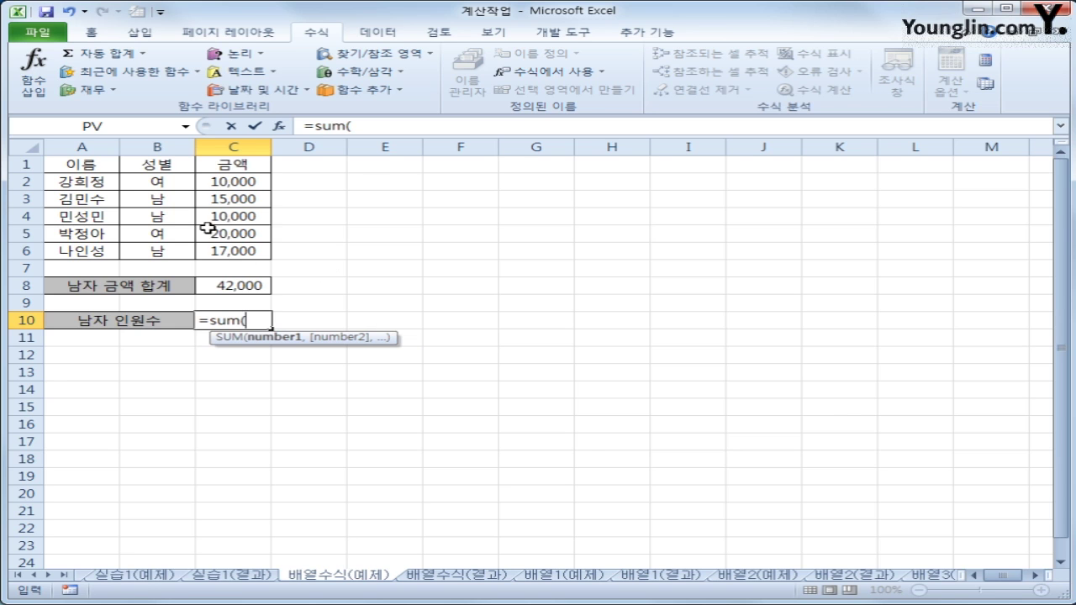
left_click_drag(162, 181, 171, 251)
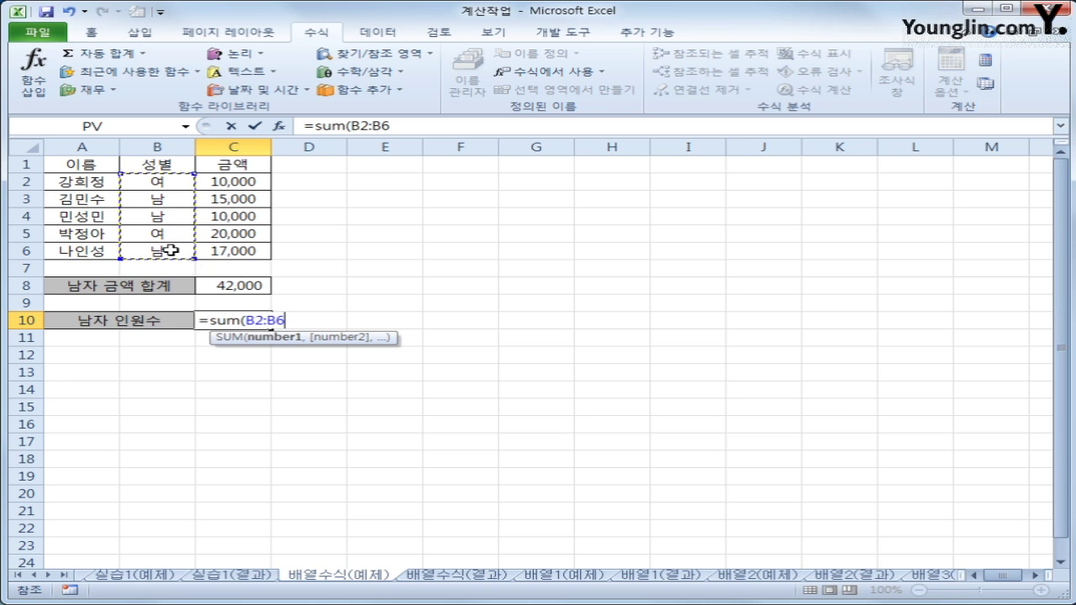
type("=\"")
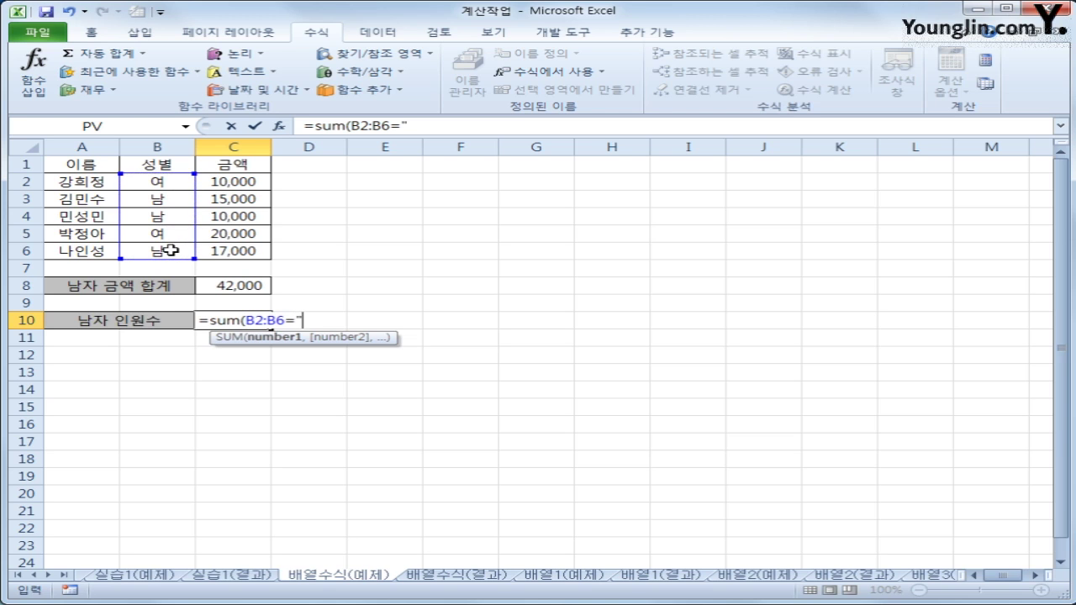
type("남\"")
Enclose the C10 condition in parentheses, multiply it by 1, and enter =SUM((B2:B6="남")*1) as an array formula
left_click(349, 125)
type("(")
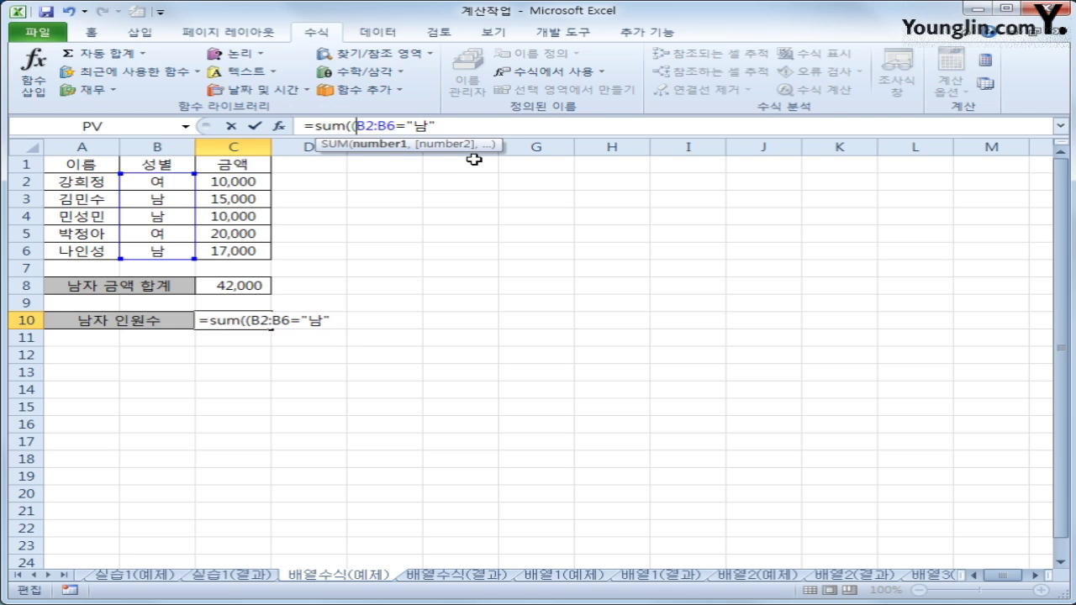
left_click(457, 126)
type(")")
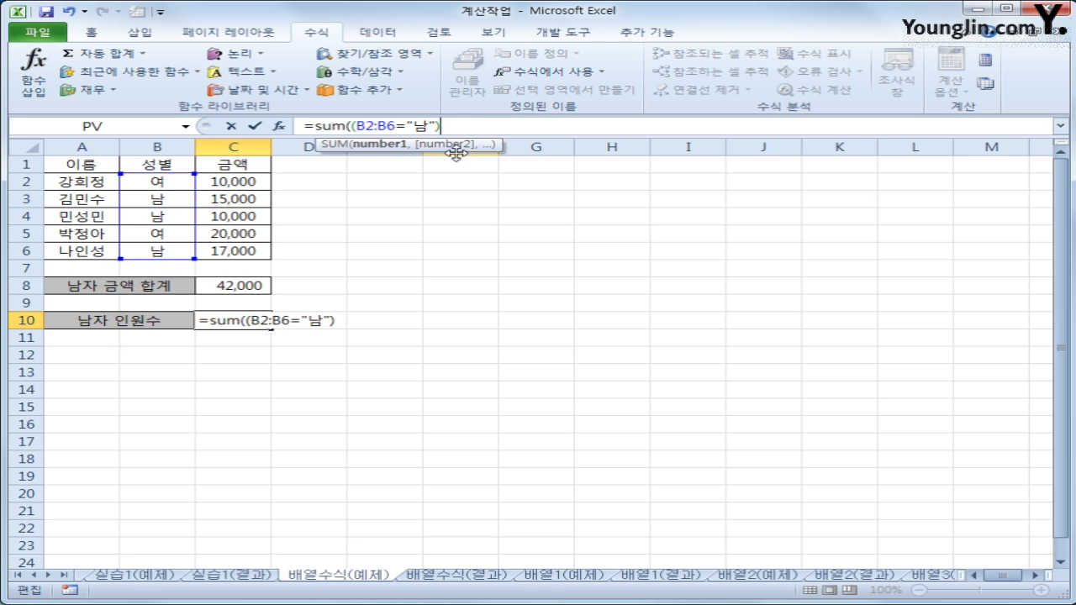
type("*")
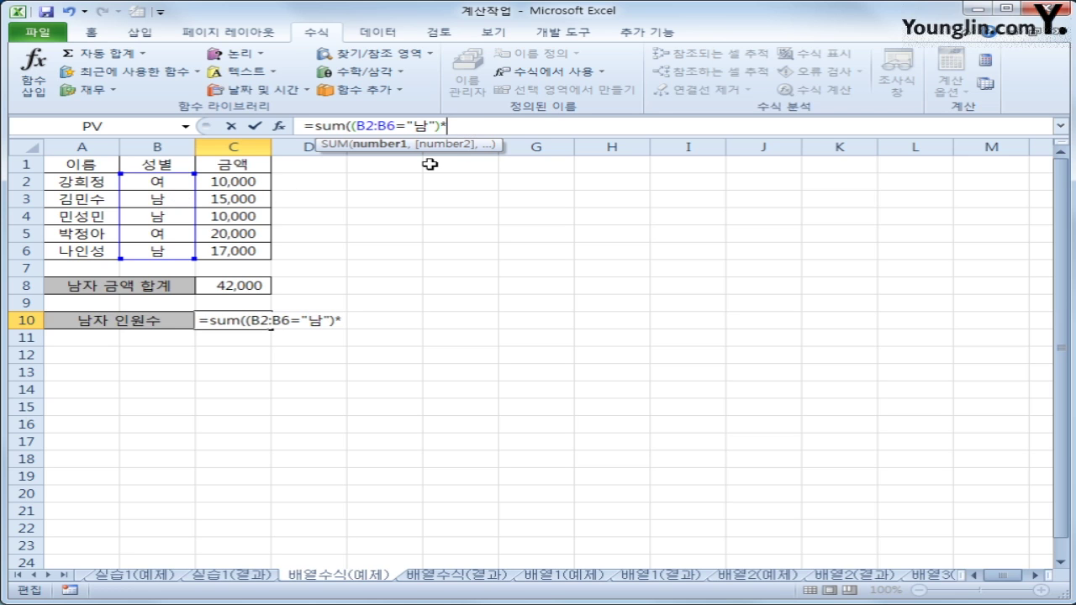
type("1)")
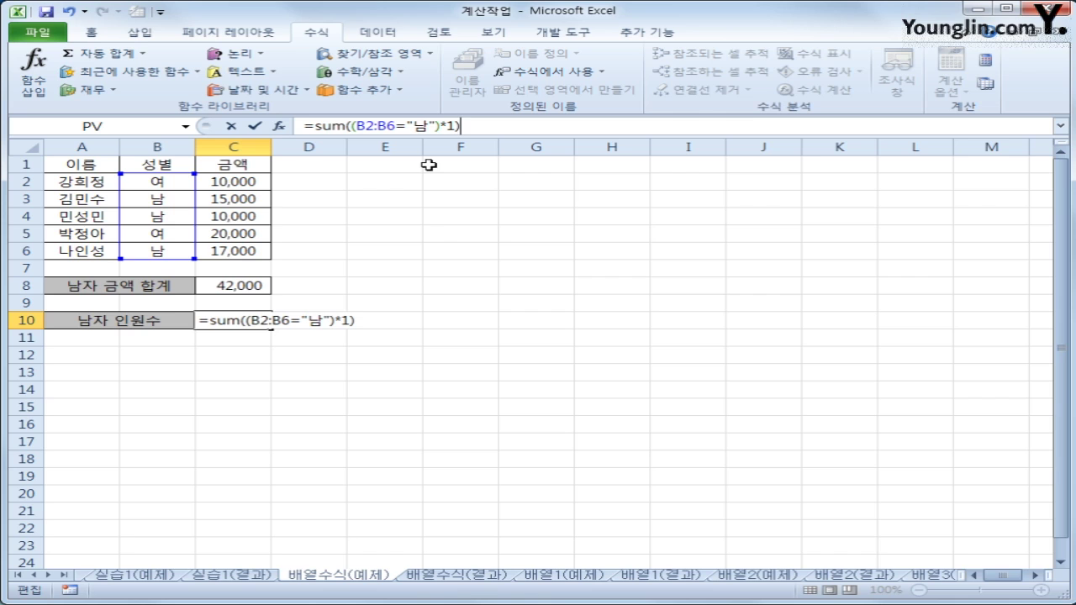
key("ctrl+shift+Return")
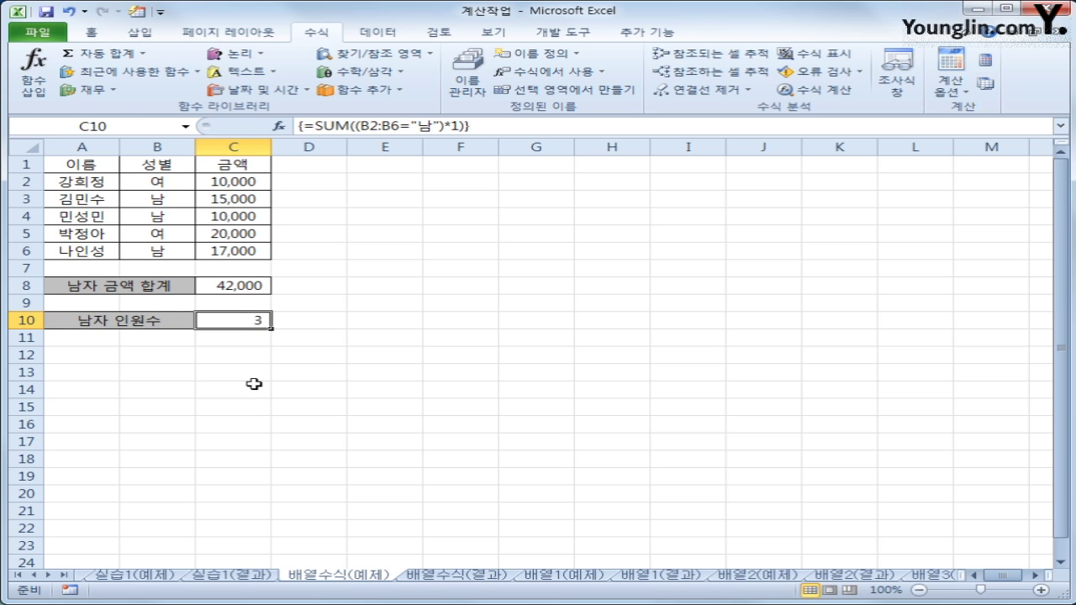
Compare the 배열수식(예제) sheet with the 배열수식(결과) sheet
left_click(475, 581)
left_click(390, 580)
left_click(446, 581)
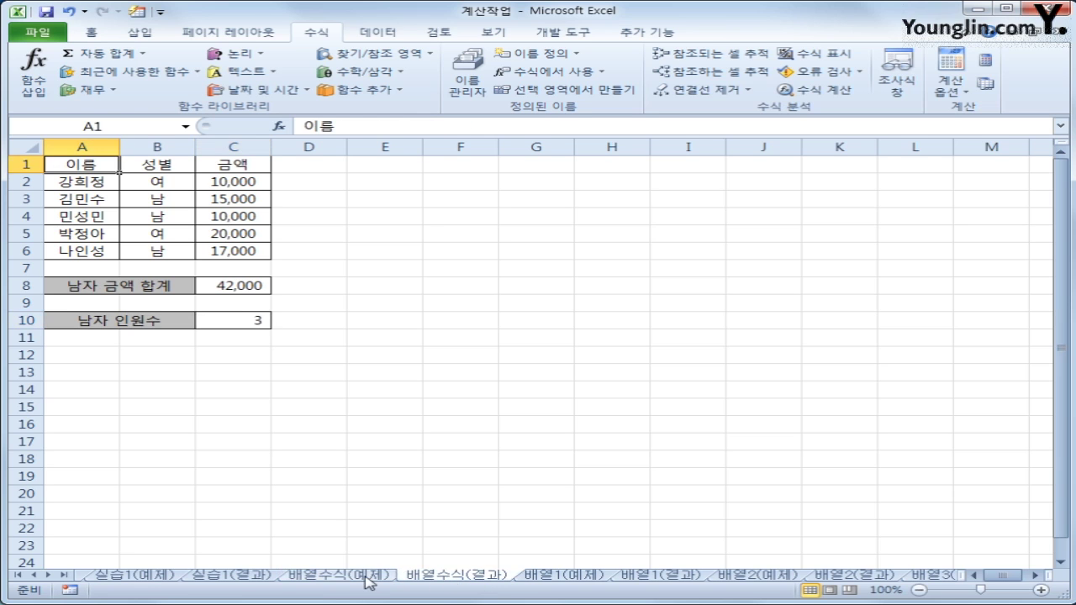
left_click(390, 580)
left_click(435, 580)
Open the 배열1(예제) sheet and review the department data in [표2] and the 관리부 entry in [표1]
left_click(563, 579)
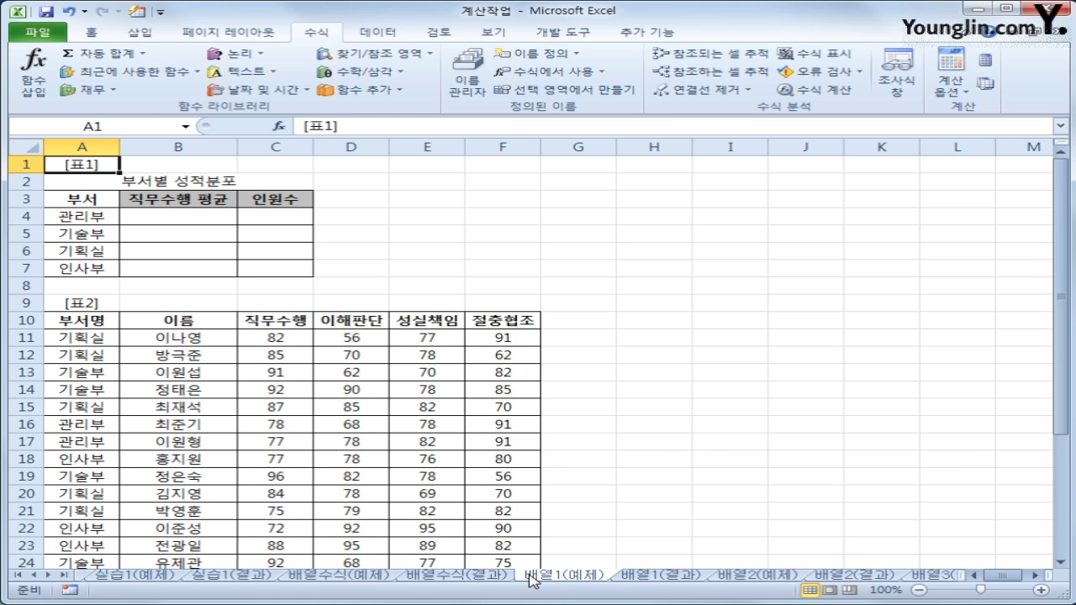
left_click(106, 328)
scroll(90, 447, "down", 6)
scroll(84, 475, "up", 3)
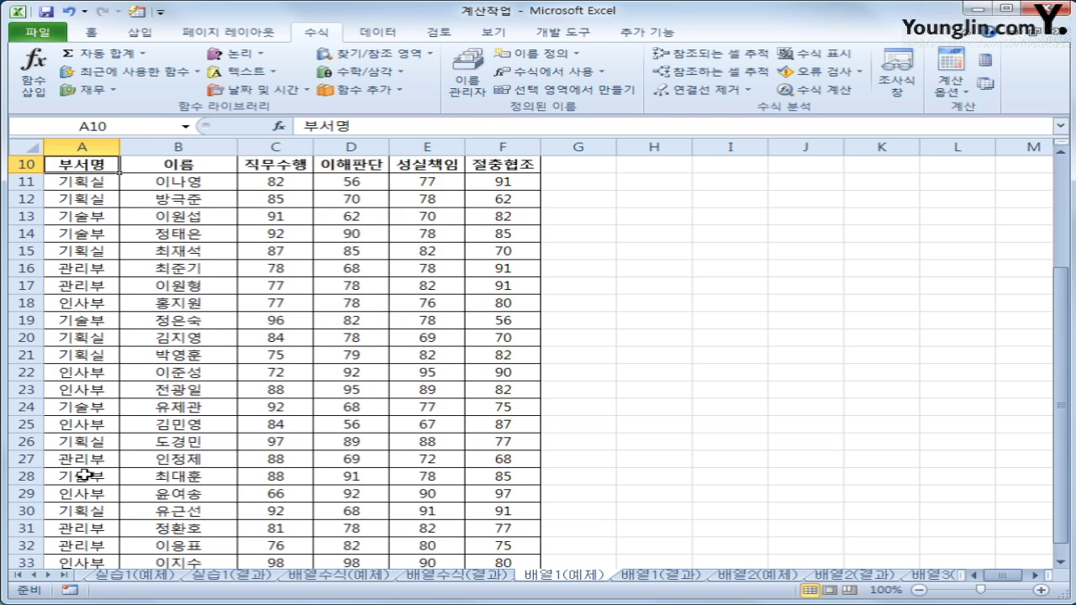
scroll(85, 475, "up", 3)
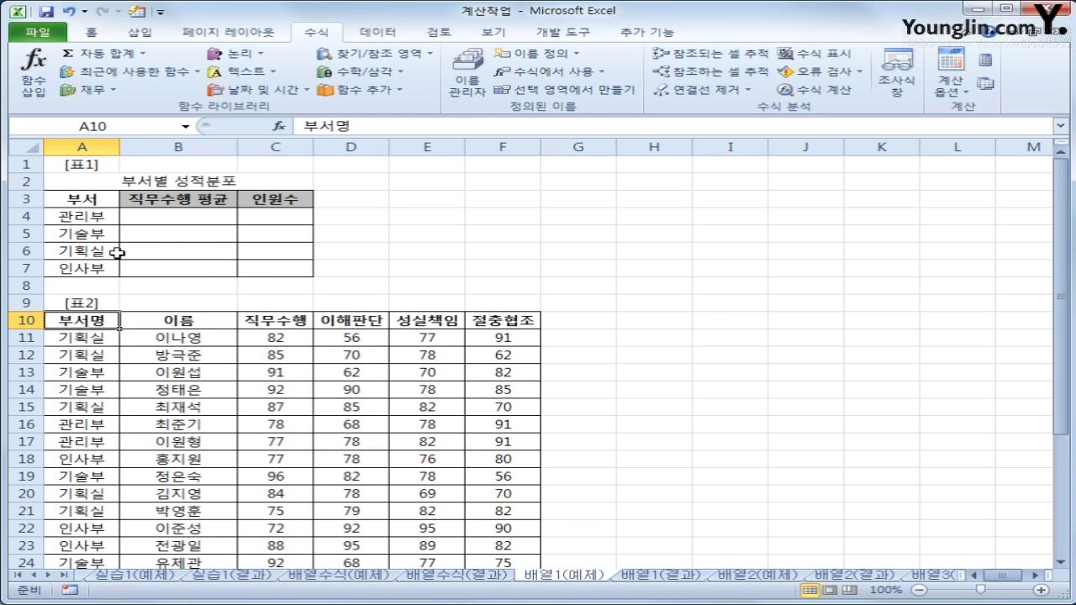
left_click(82, 215)
In B4, the 직무수행 평균 cell for 관리부, start an AVERAGE formula with a nested IF function
left_click(178, 215)
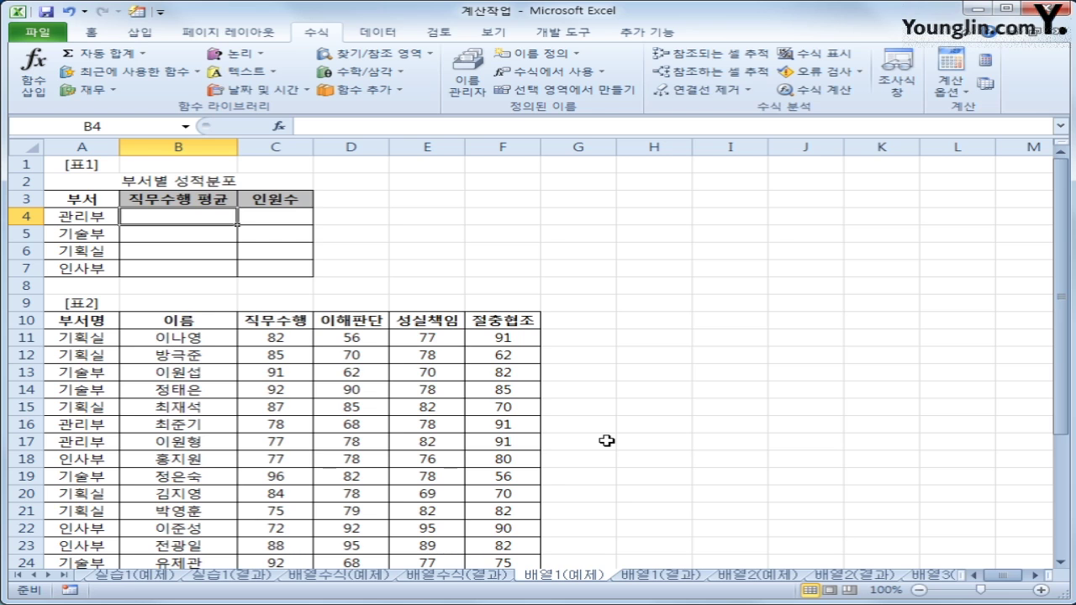
type("=ㅁ")
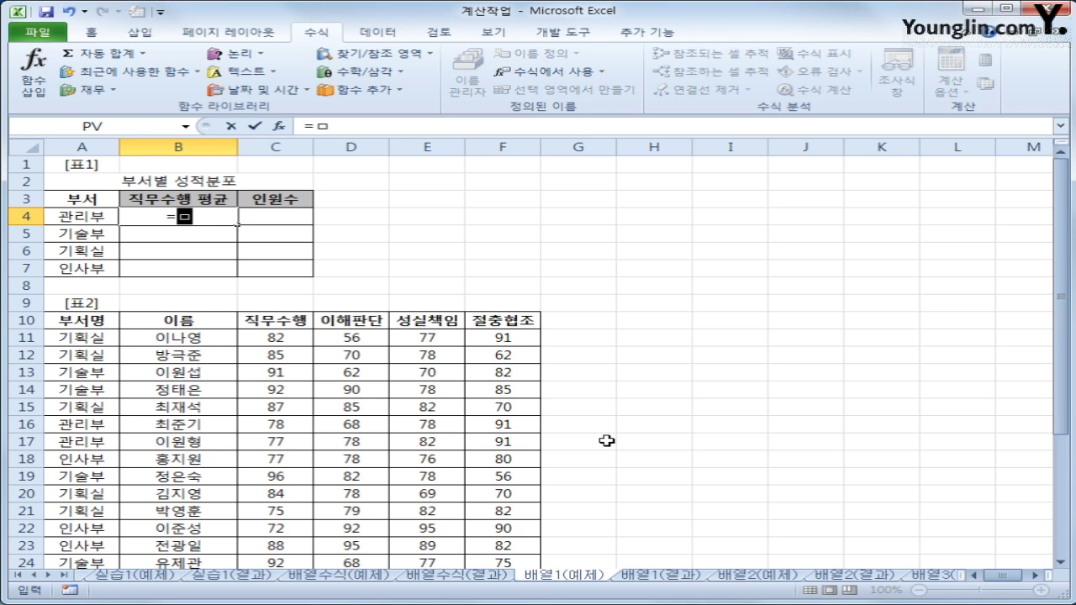
key("BackSpace")
type("av")
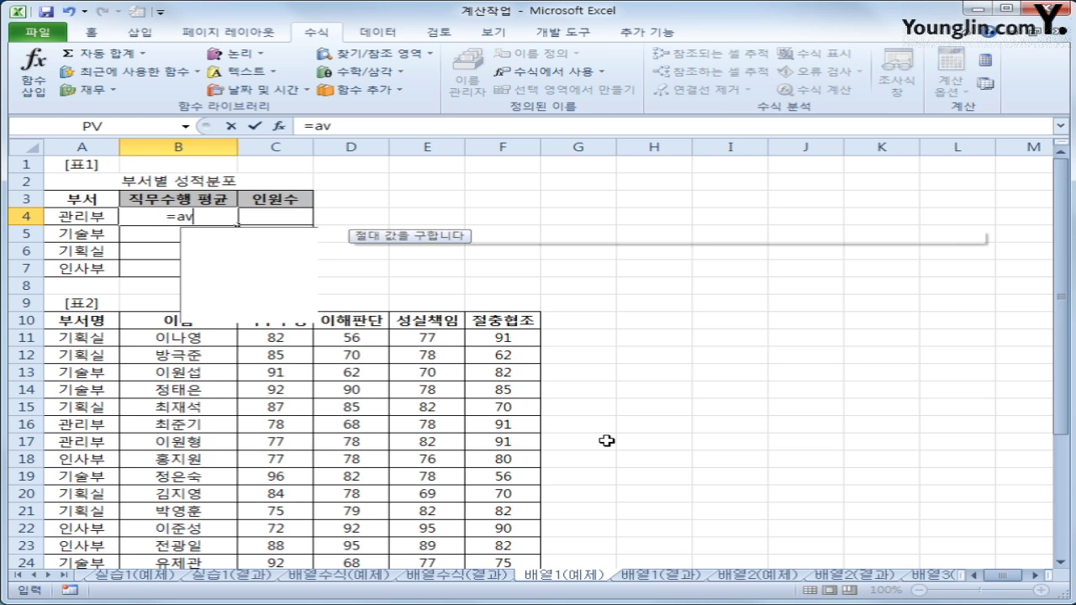
key("Down")
key("Tab")
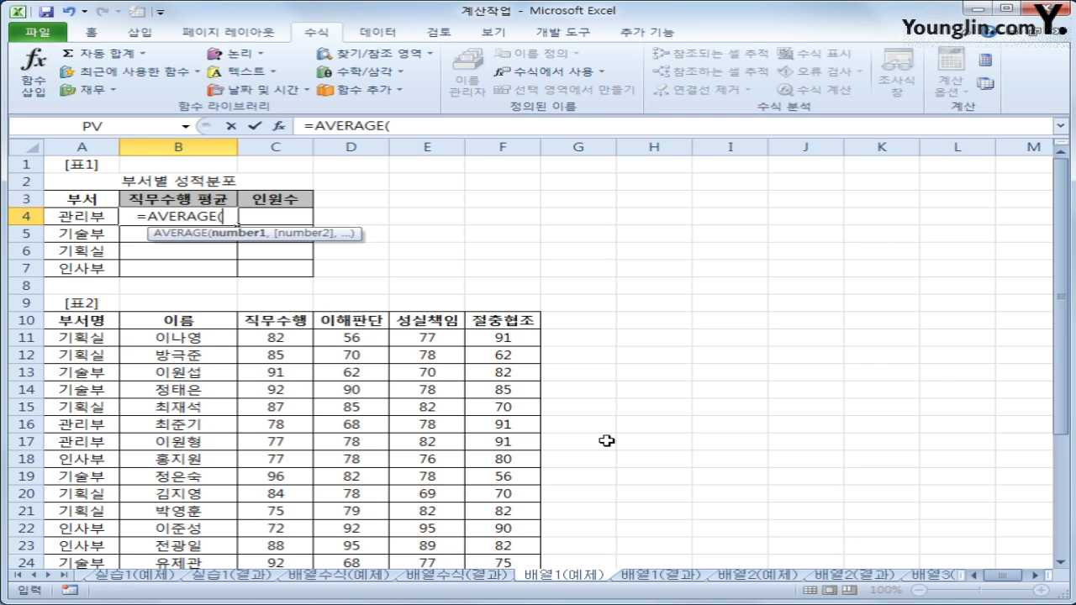
type("if(")
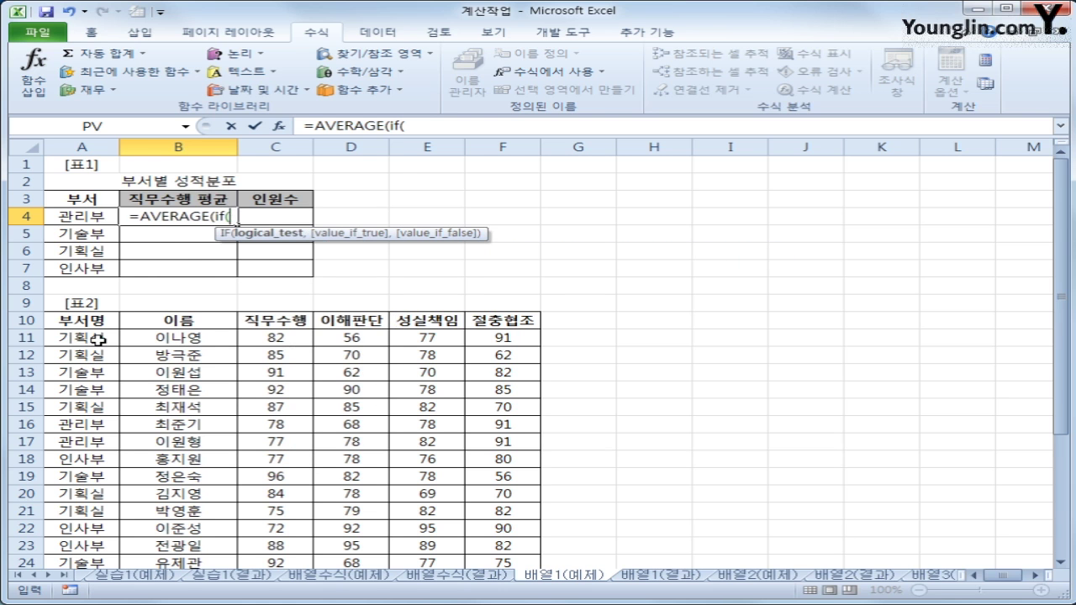
Set the IF condition in the B4 formula to compare the absolute department range $A$11:$A$33 with A4
left_click_drag(100, 345, 166, 531)
scroll(684, 493, "up", 4)
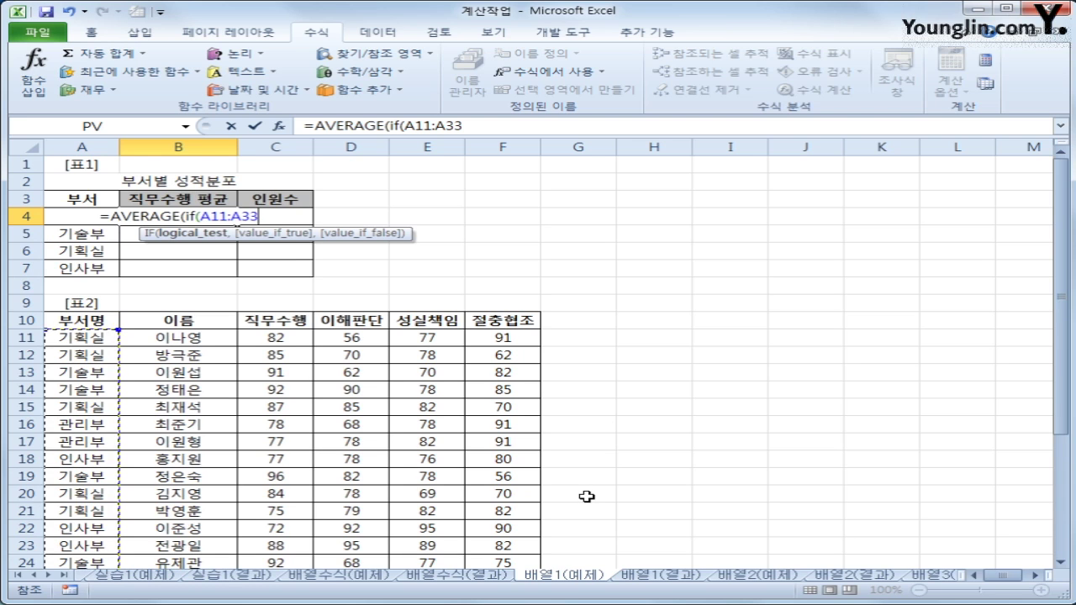
key("F4")
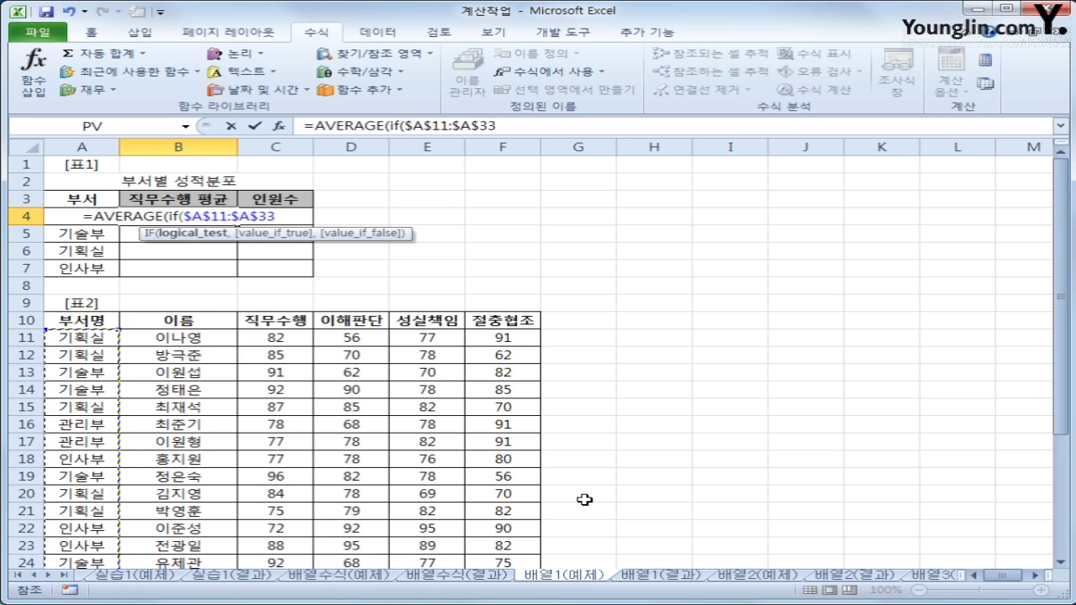
type("=")
key("Left")
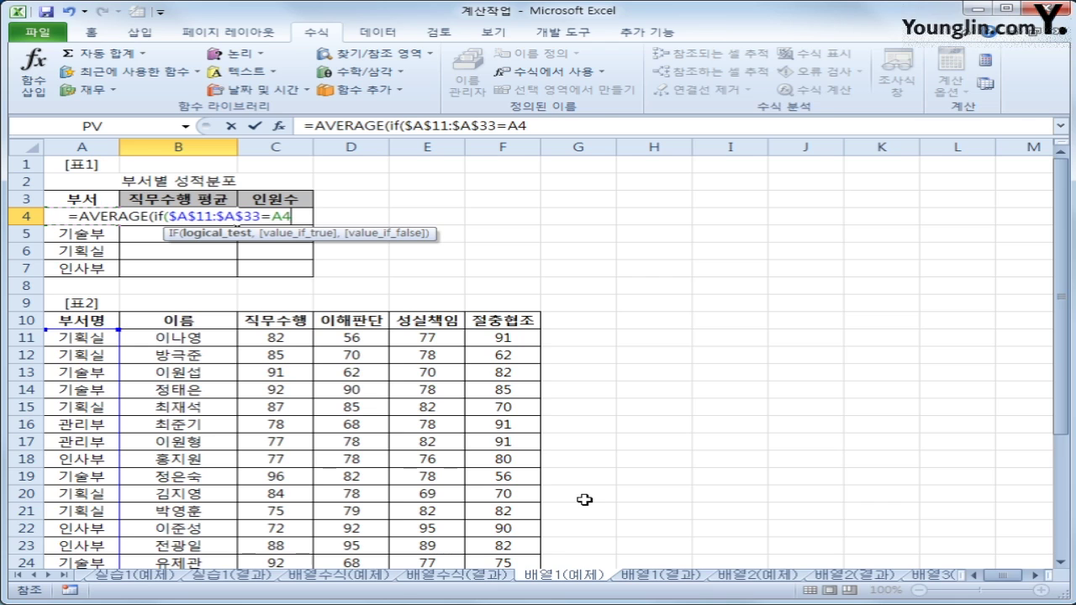
type(",")
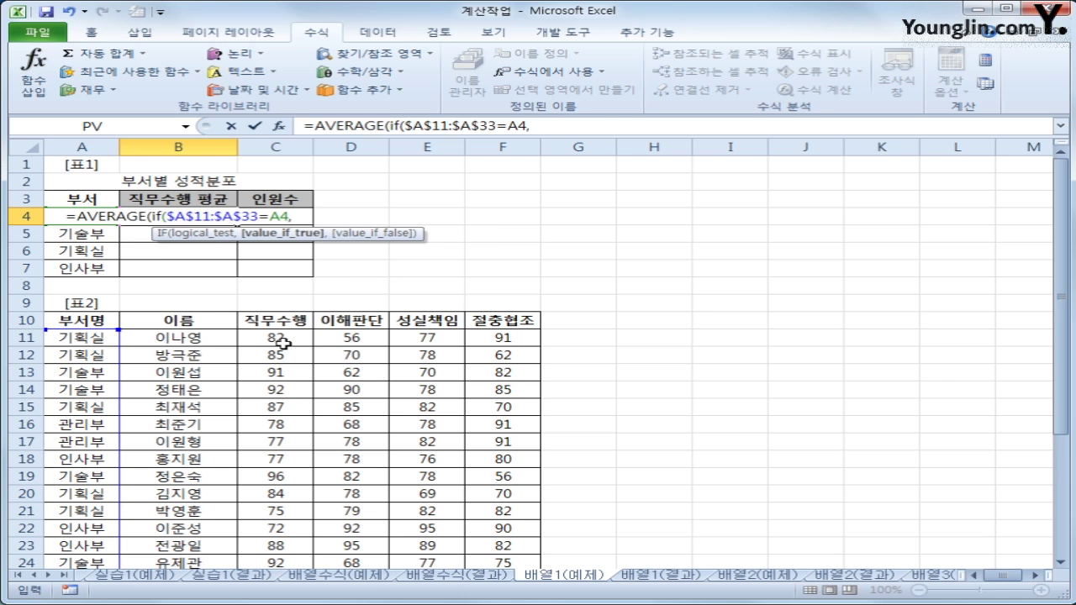
Use the 직무수행 scores $C$11:$C$33 as the IF true value and enter =AVERAGE(IF($A$11:$A$33=A4,$C$11:$C$33)) in B4 as an array formula
left_click_drag(286, 340, 283, 548)
scroll(820, 424, "up", 4)
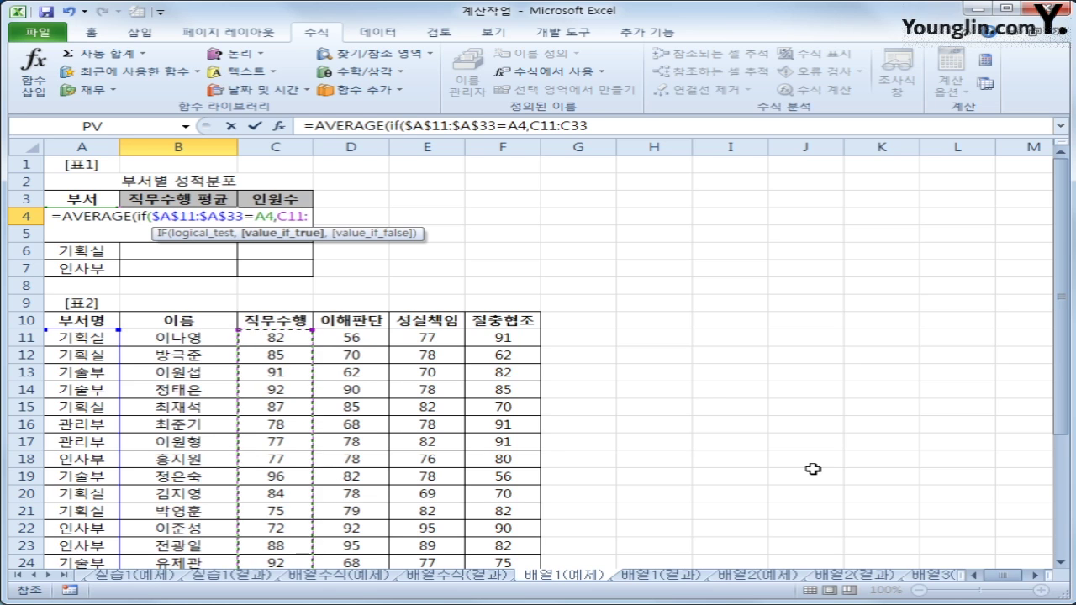
key("F4")
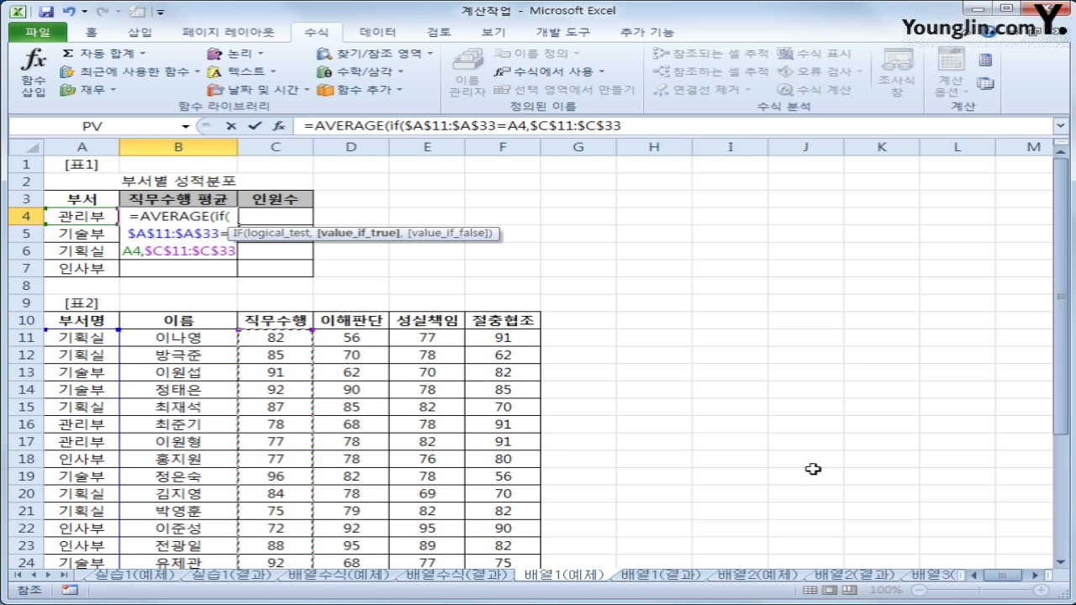
type(")")
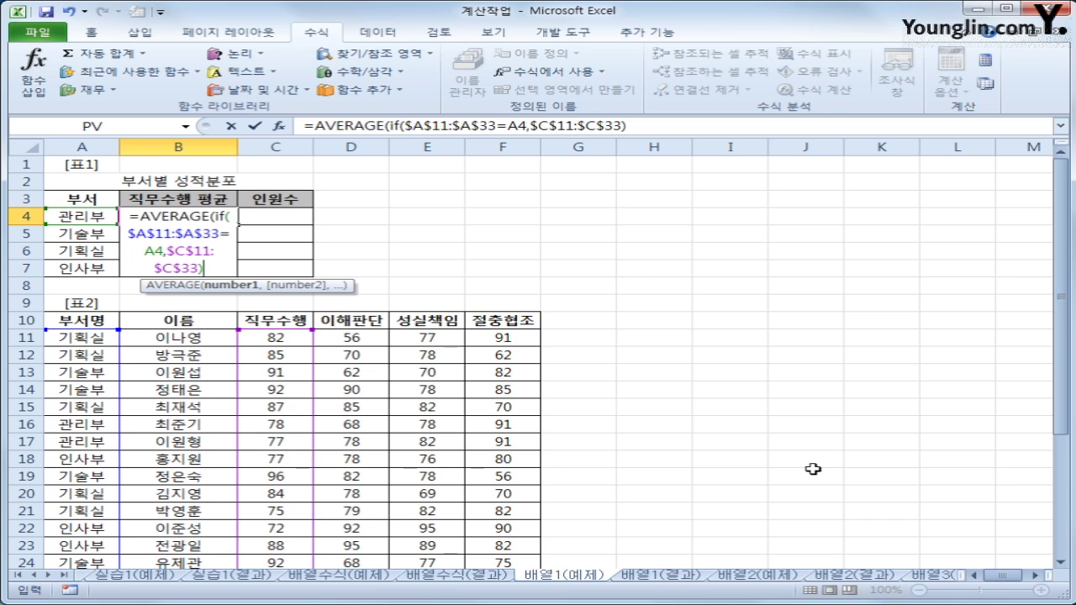
type(")")
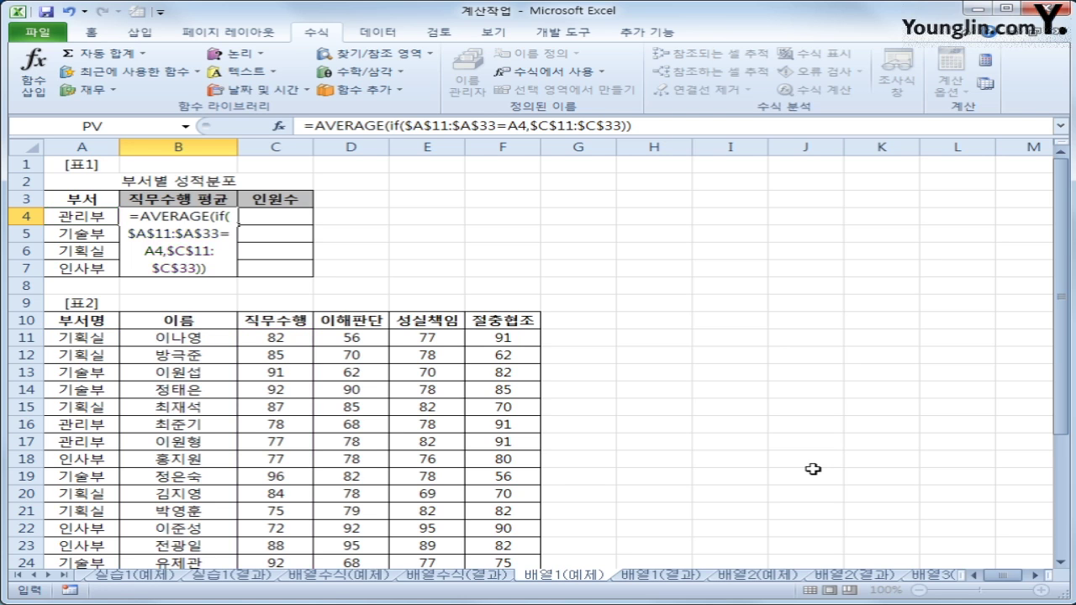
key("ctrl+shift+Return")
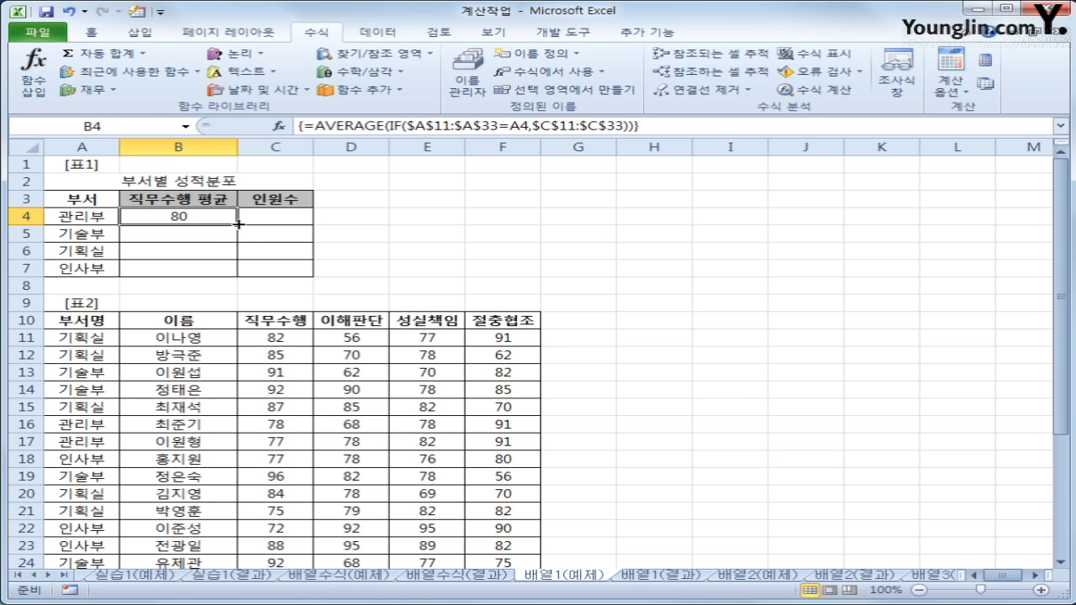
Fill the B4 array formula down through B7 and check the copied formulas in B5, B6 and B7
left_click_drag(236, 225, 227, 272)
left_click(198, 237)
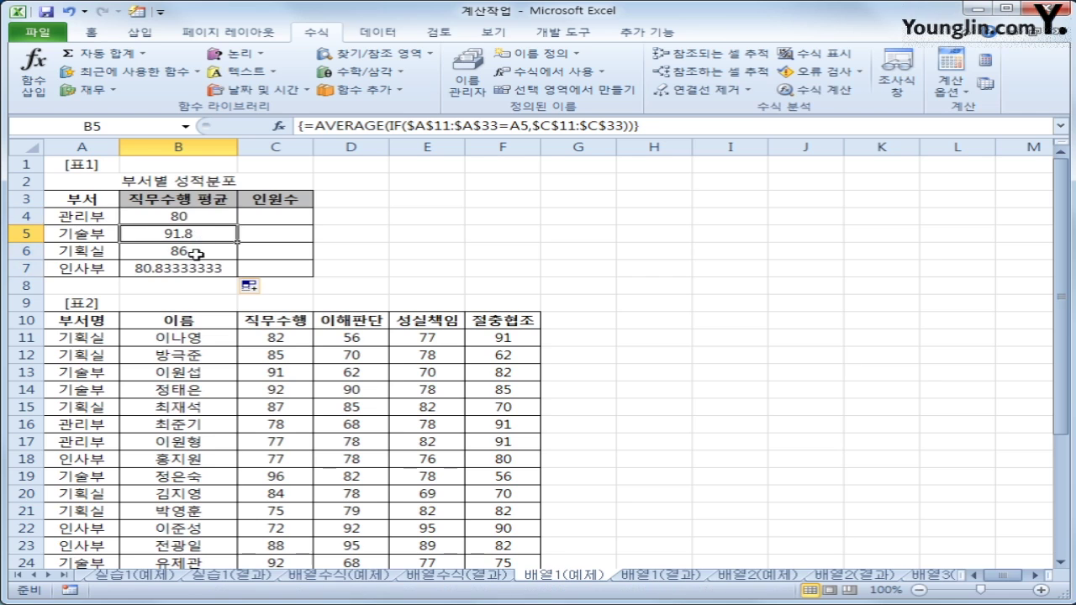
left_click(194, 256)
left_click(188, 270)
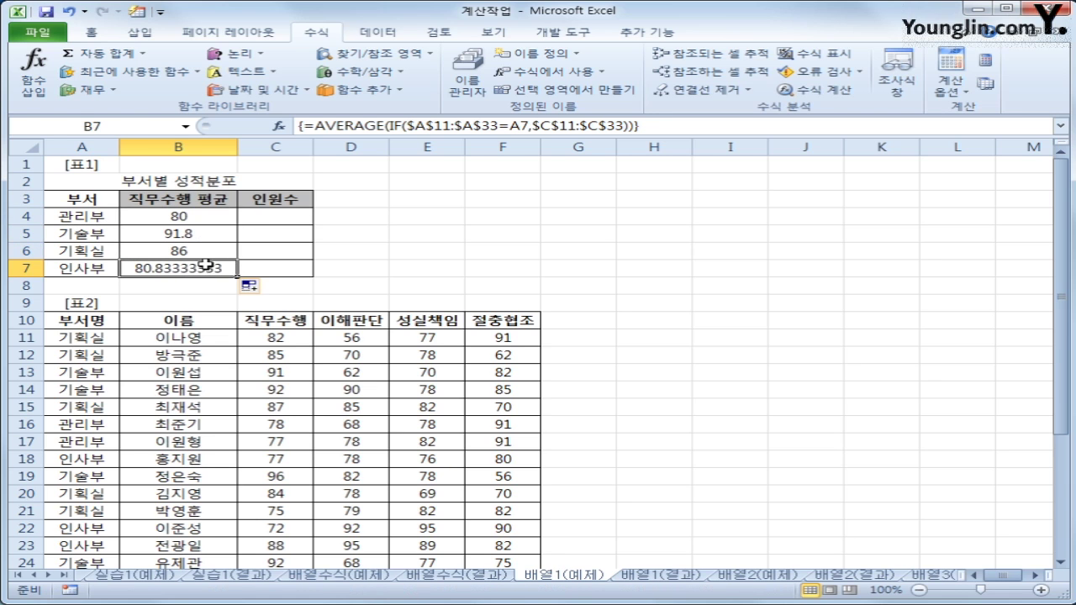
In C4, the 인원수 cell for 관리부, start a SUM formula with a nested IF testing $A$11:$A$33=A4
left_click(262, 220)
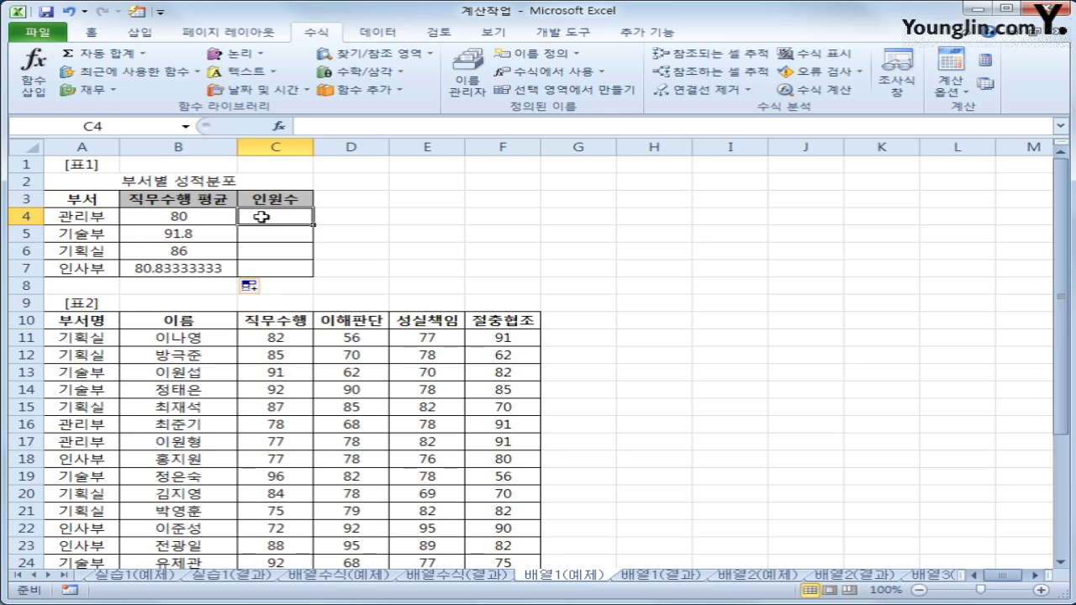
type("=sum(")
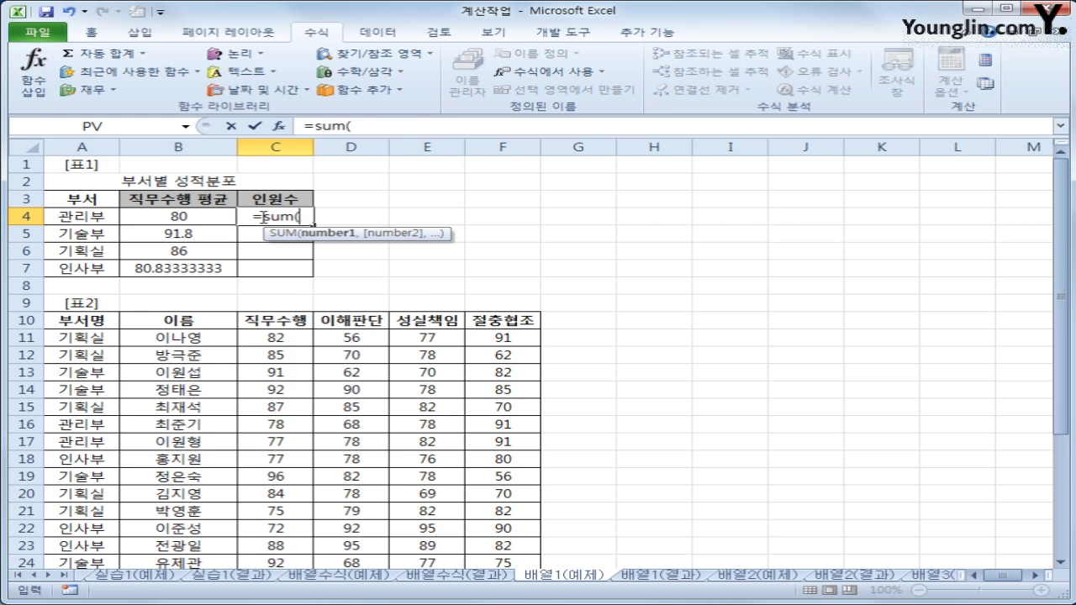
type("if(")
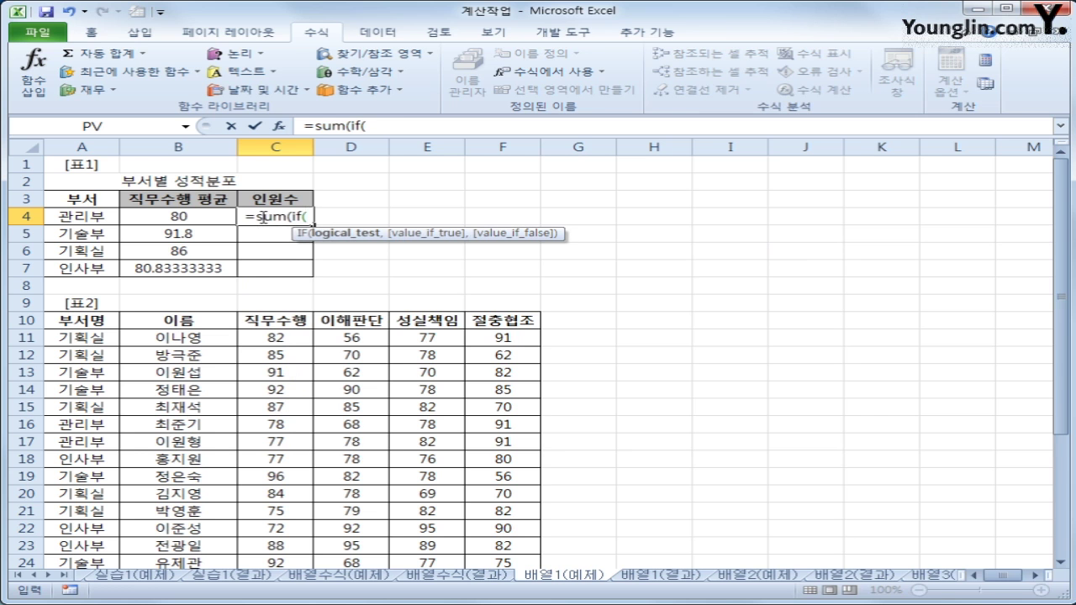
left_click_drag(99, 336, 107, 519)
key("F4")
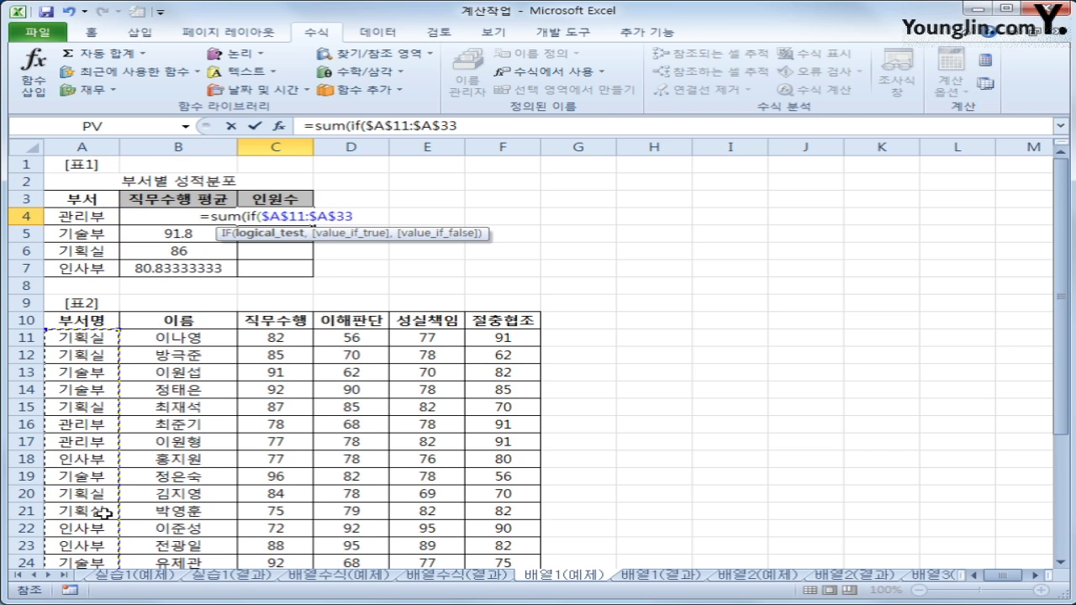
type("=")
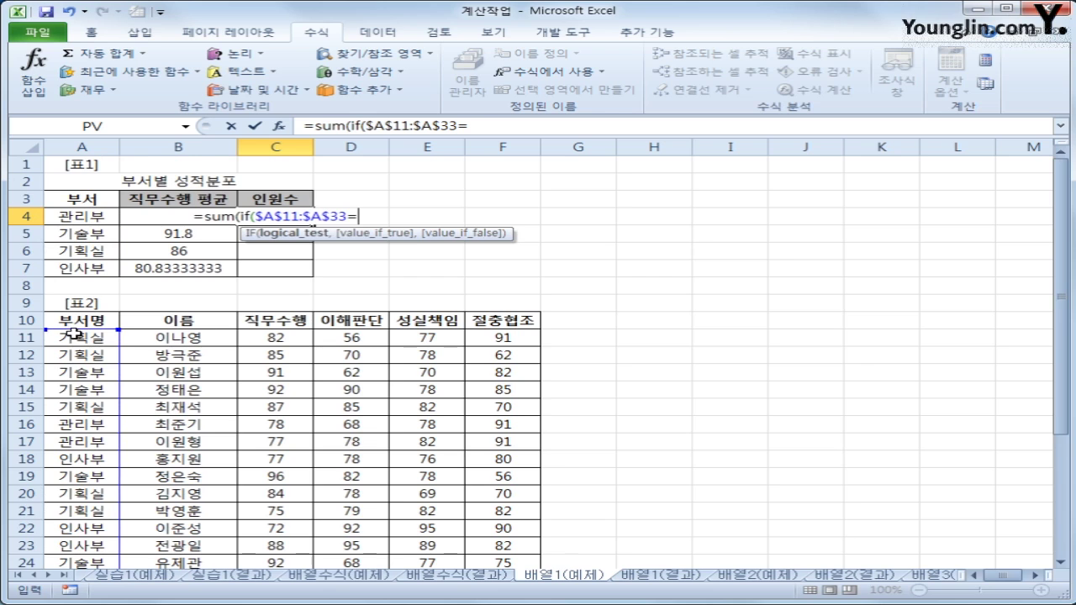
left_click(77, 215)
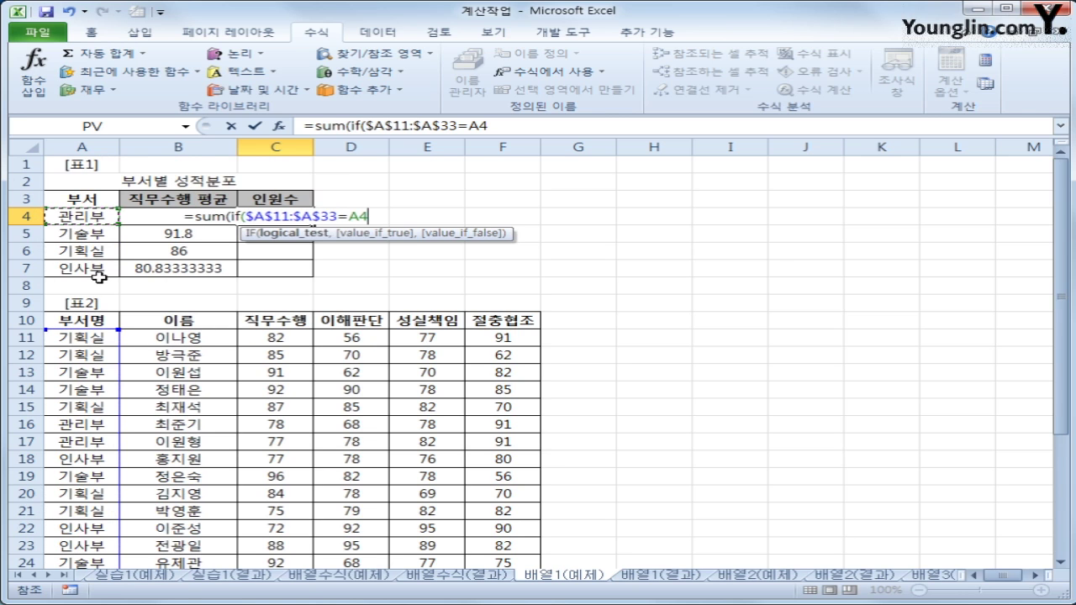
type(",")
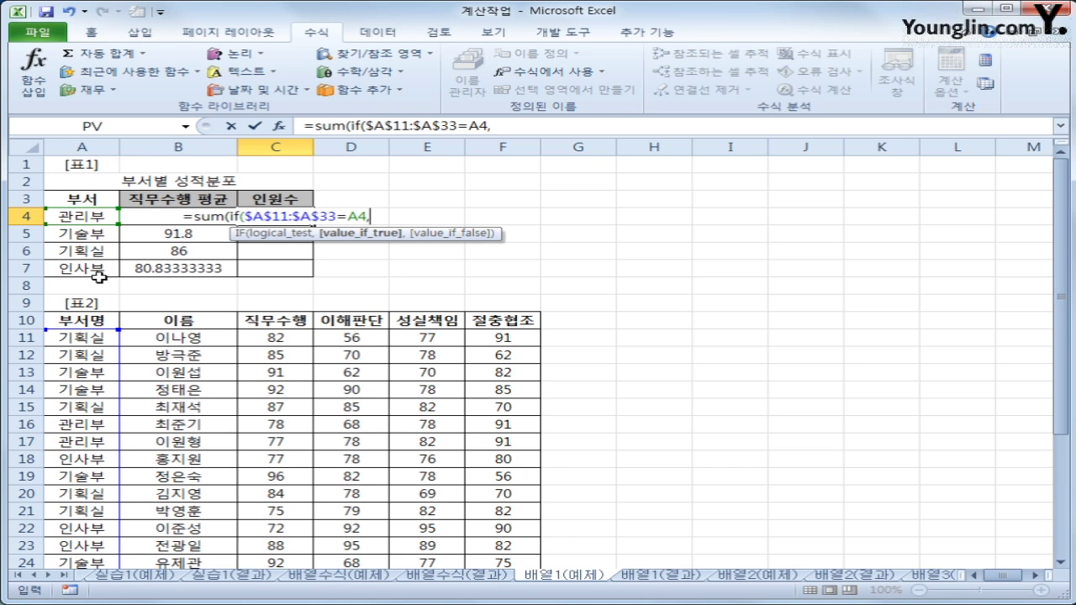
Give the IF in C4 the results 1 and 0, and enter =SUM(IF($A$11:$A$33=A4,1,0)) as an array formula
type("1")
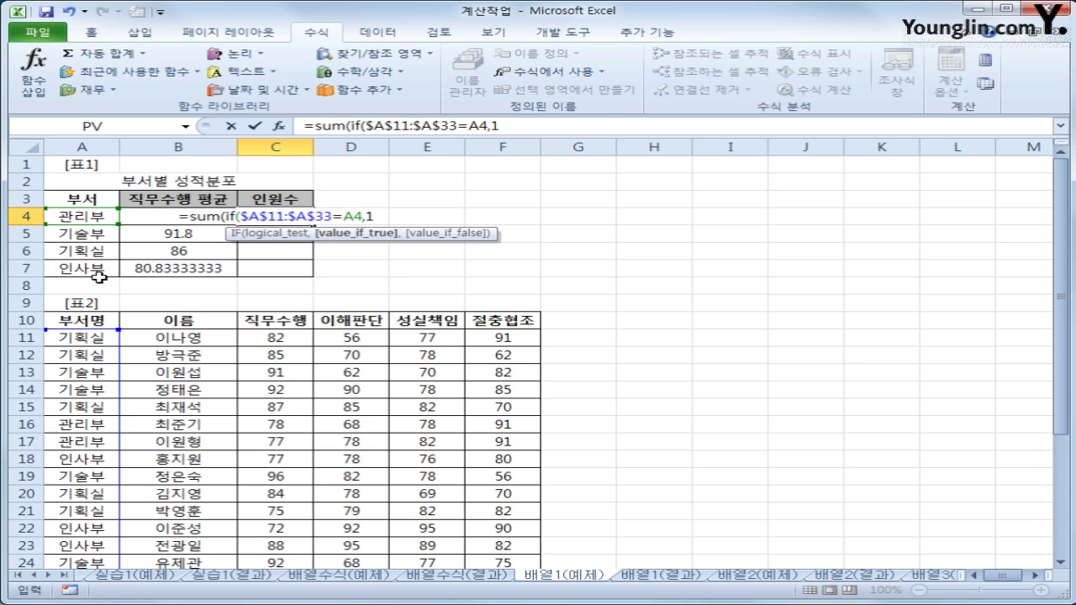
type(",0")
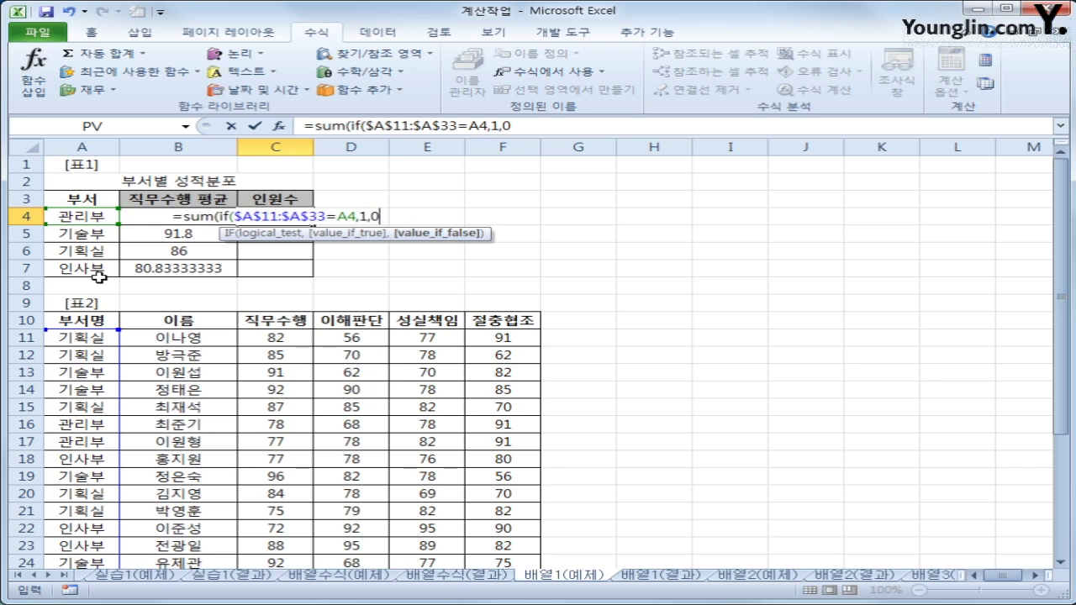
type(")")
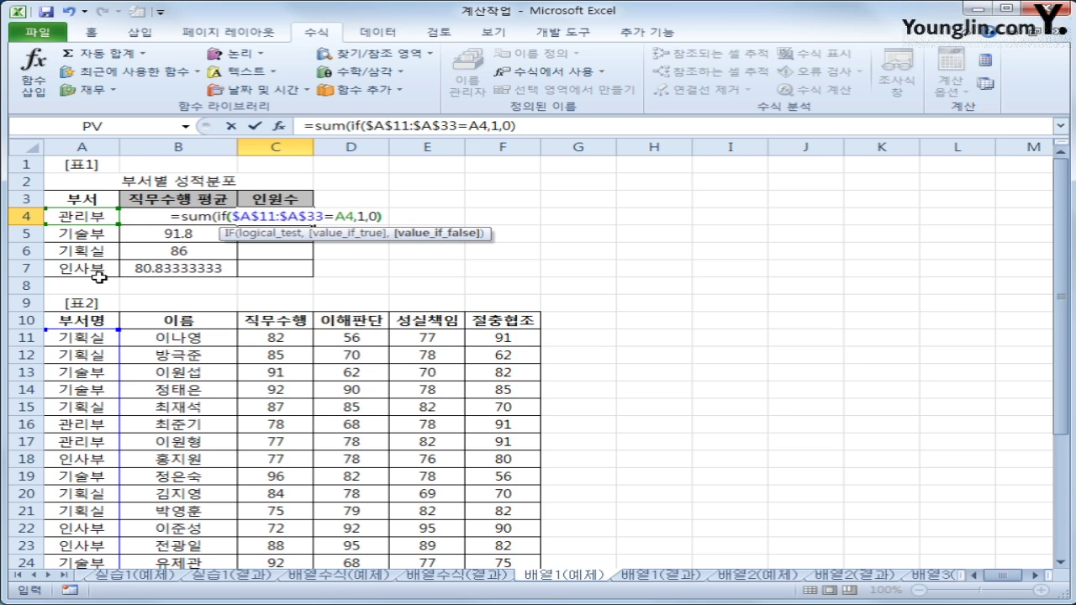
type(")")
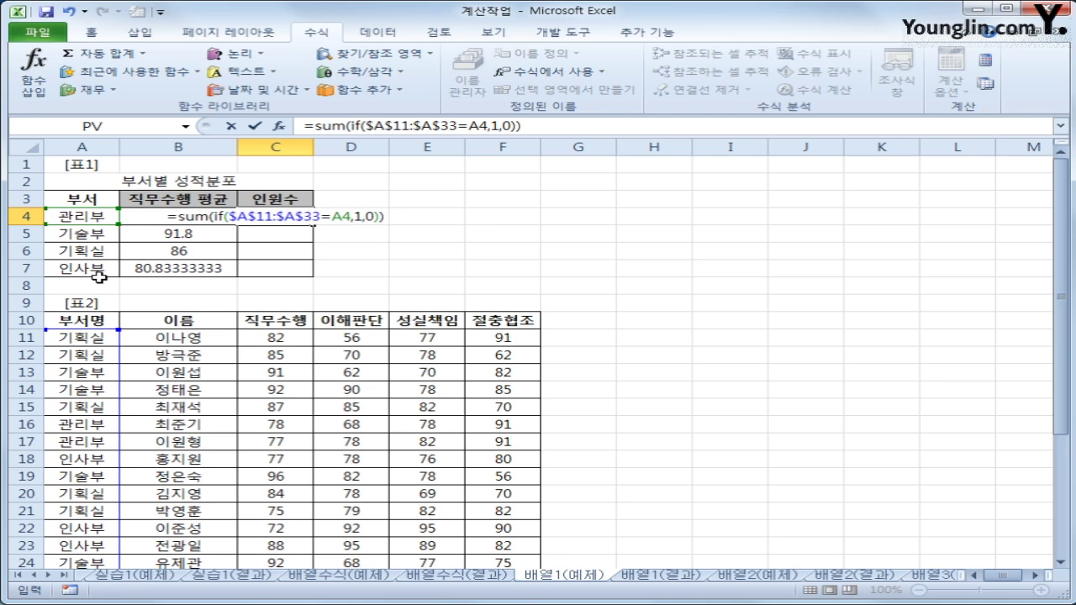
key("ctrl+shift+Return")
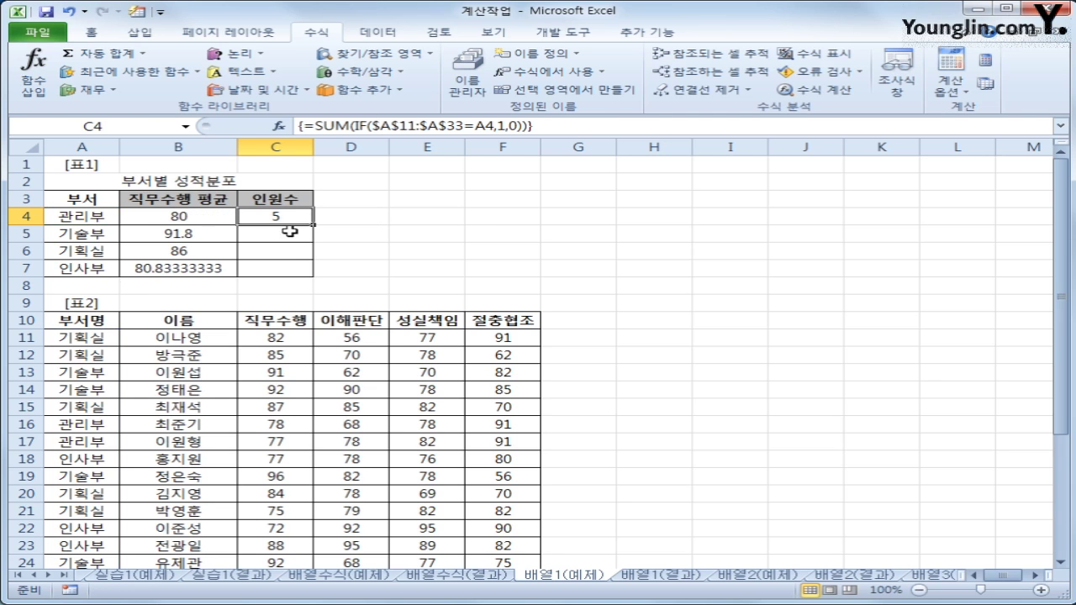
Fill the C4 headcount array formula down through C7 and check the formula in C4
left_click_drag(311, 224, 311, 278)
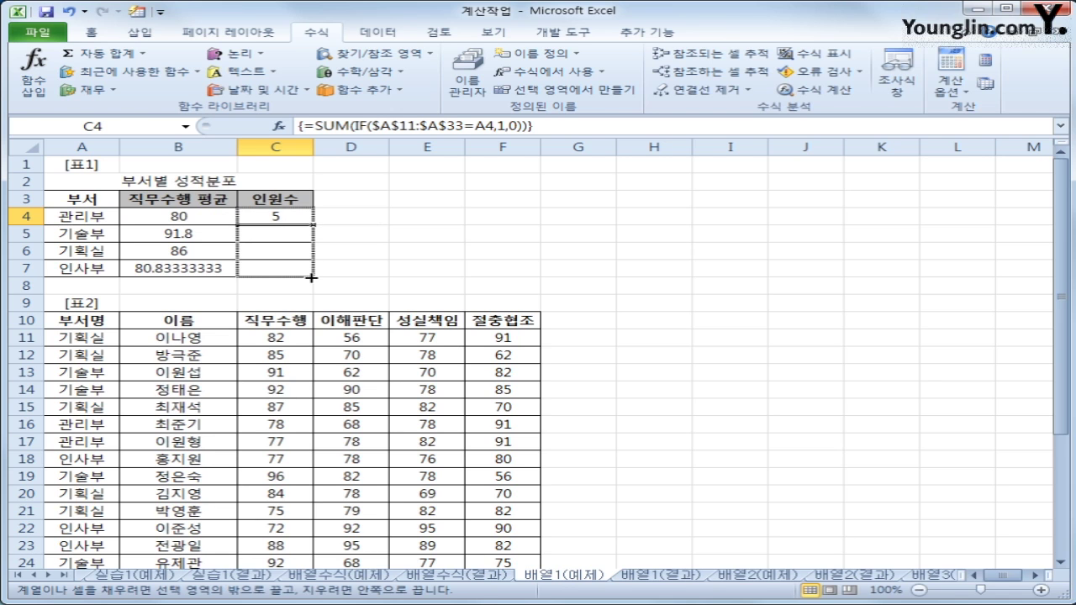
left_click_drag(311, 278, 311, 277)
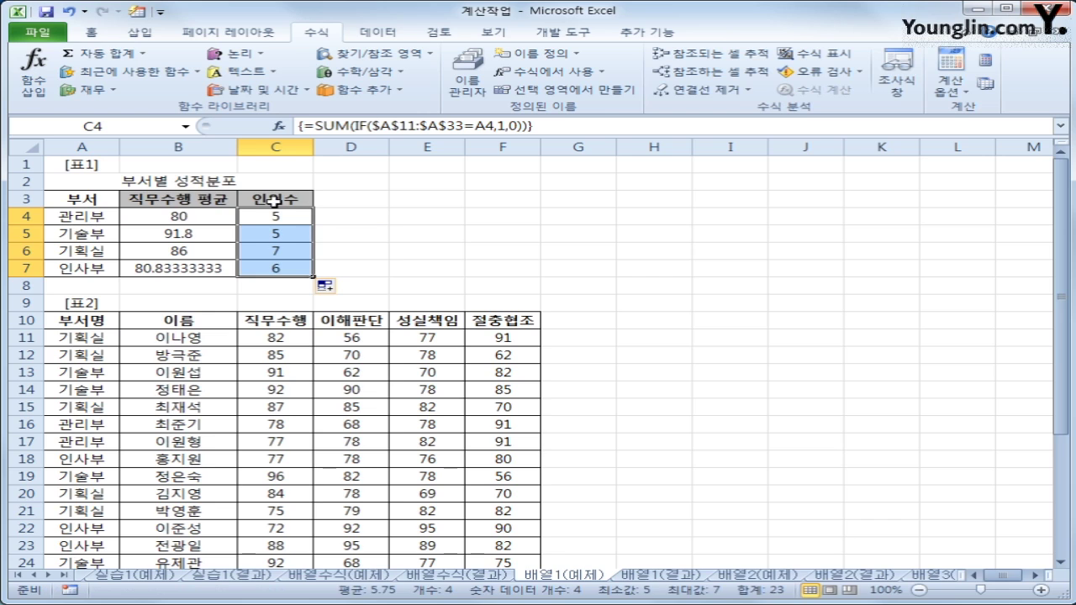
left_click(274, 210)
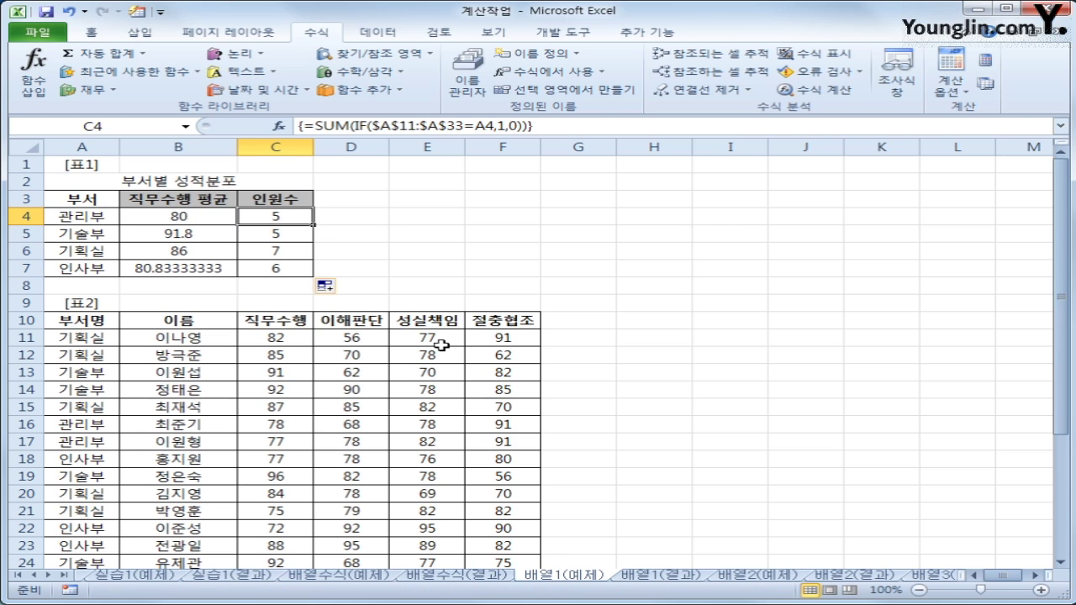
Compare the 배열1(예제) sheet with the 배열1(결과) sheet
left_click(633, 577)
left_click(586, 578)
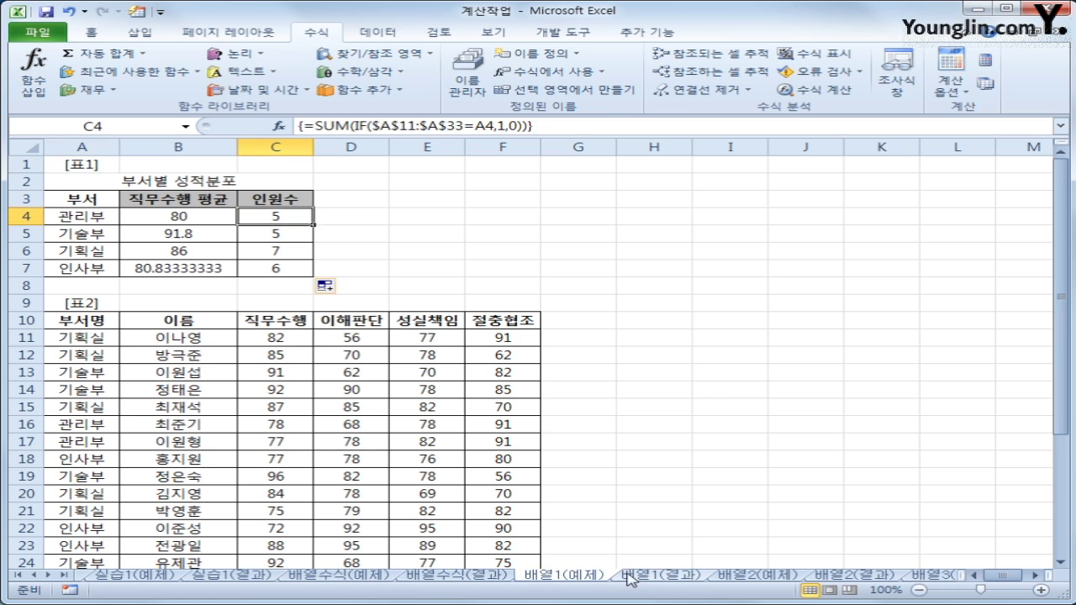
left_click(632, 576)
left_click(588, 579)
left_click(660, 579)
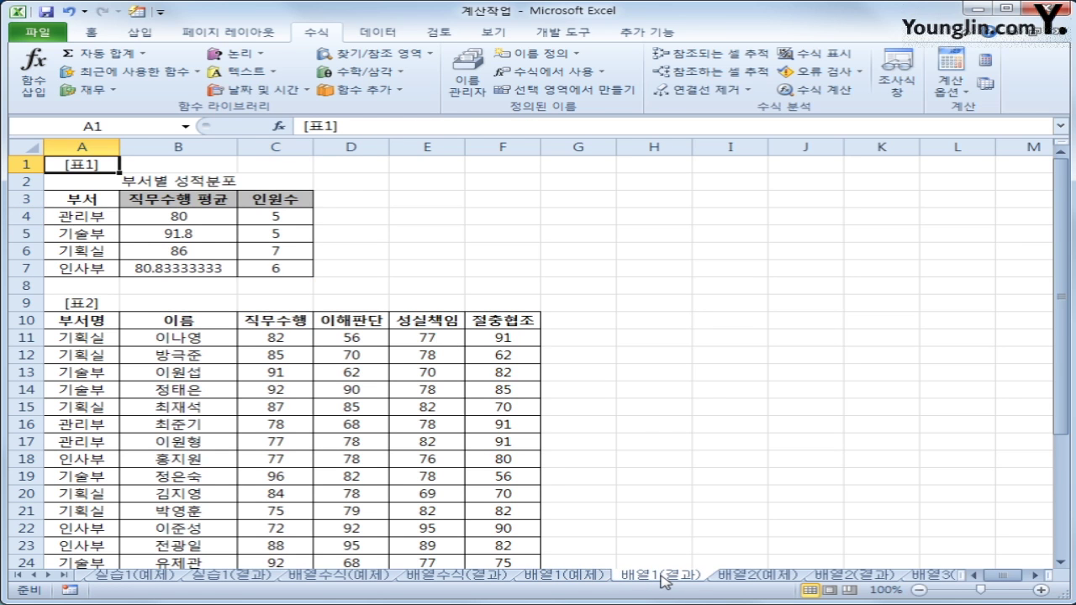
Open the 배열2(예제) sheet and review the 과목명 entries and department headings in [표2] against the 과목명 column in [표1]
left_click(753, 579)
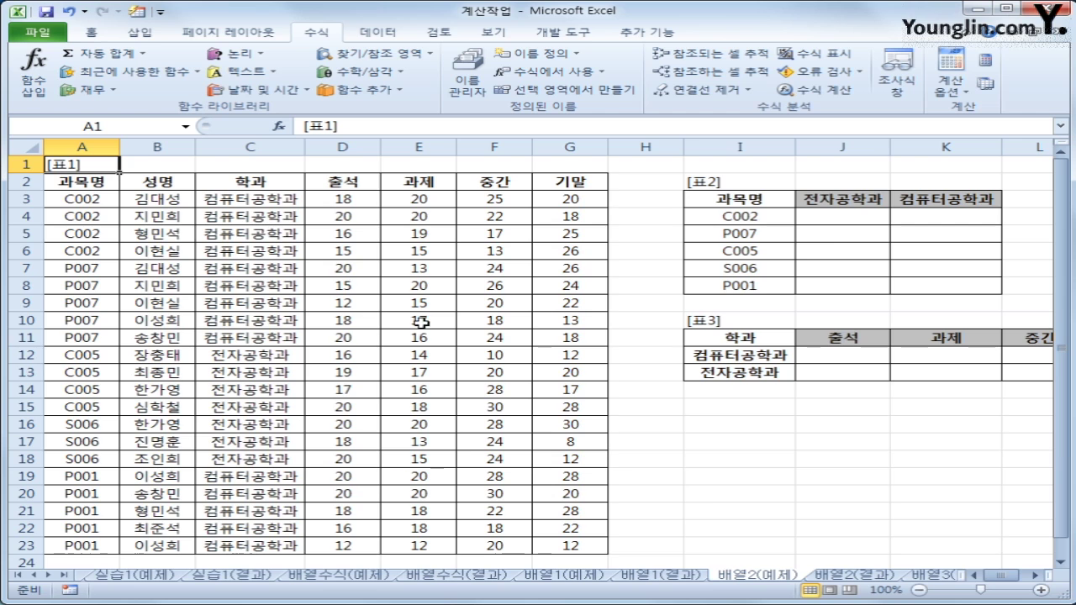
left_click(841, 219)
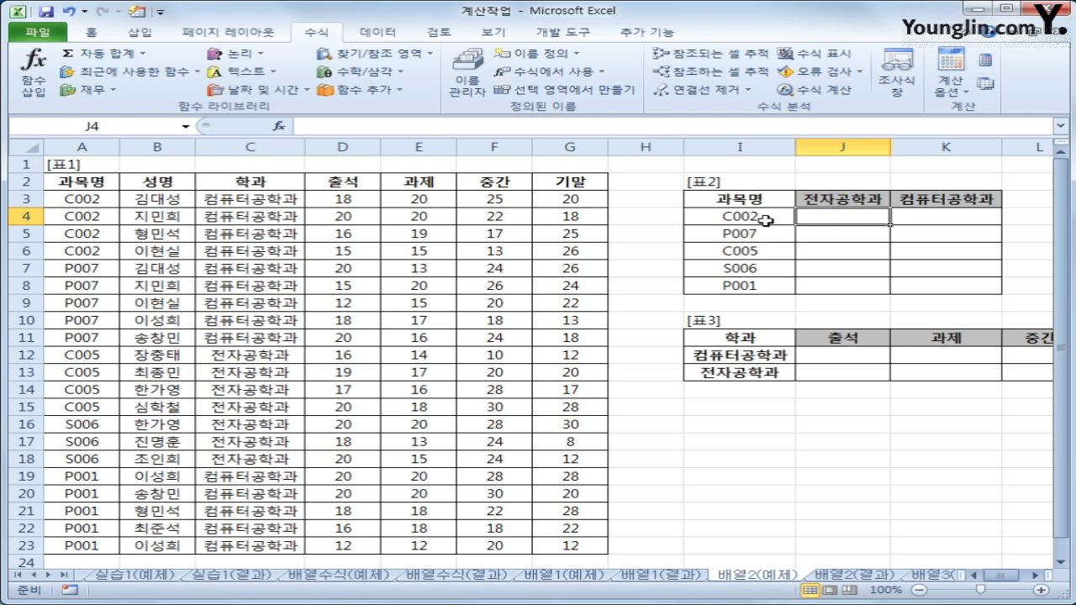
left_click_drag(766, 221, 763, 284)
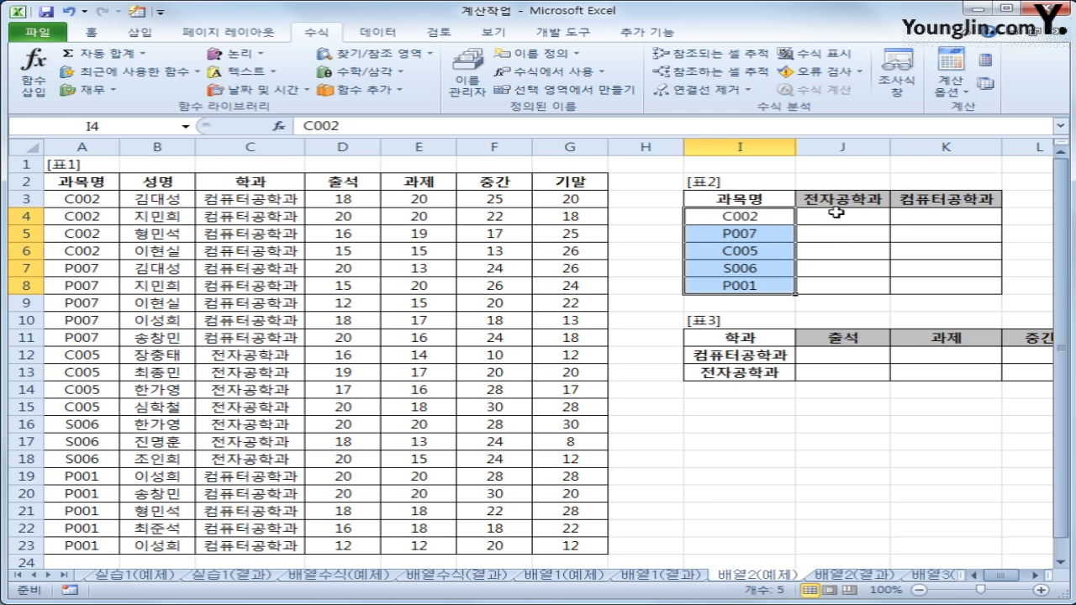
left_click(842, 203)
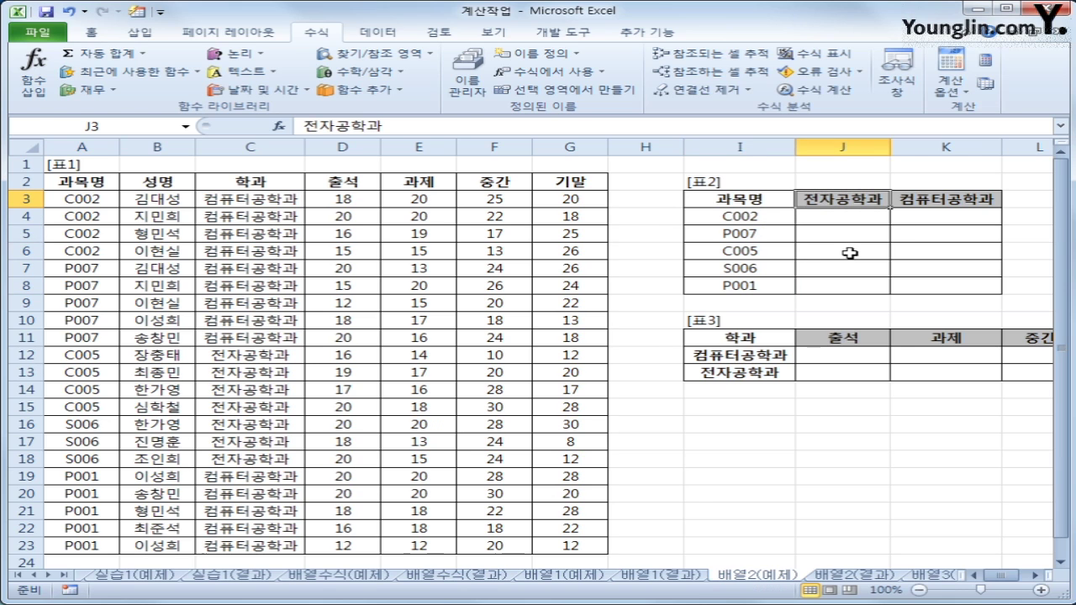
left_click(960, 202)
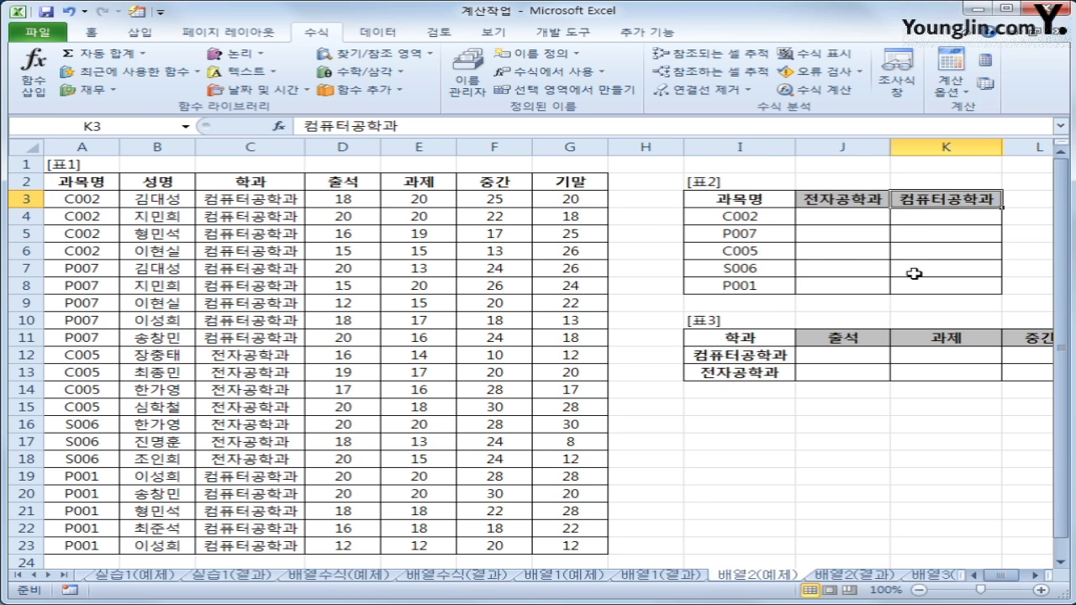
left_click(865, 217)
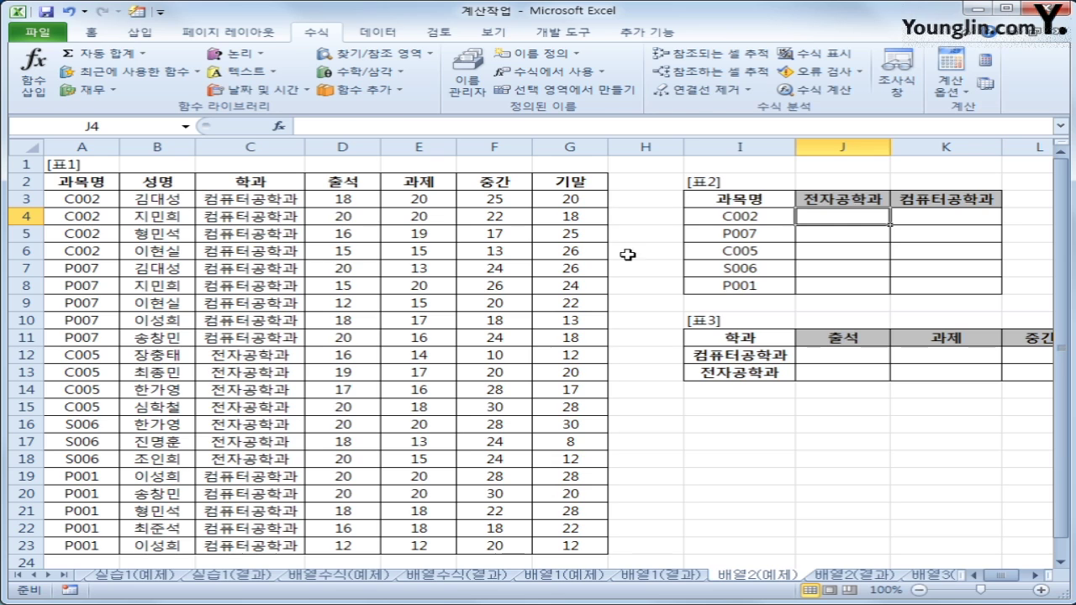
left_click(733, 219)
left_click(87, 202)
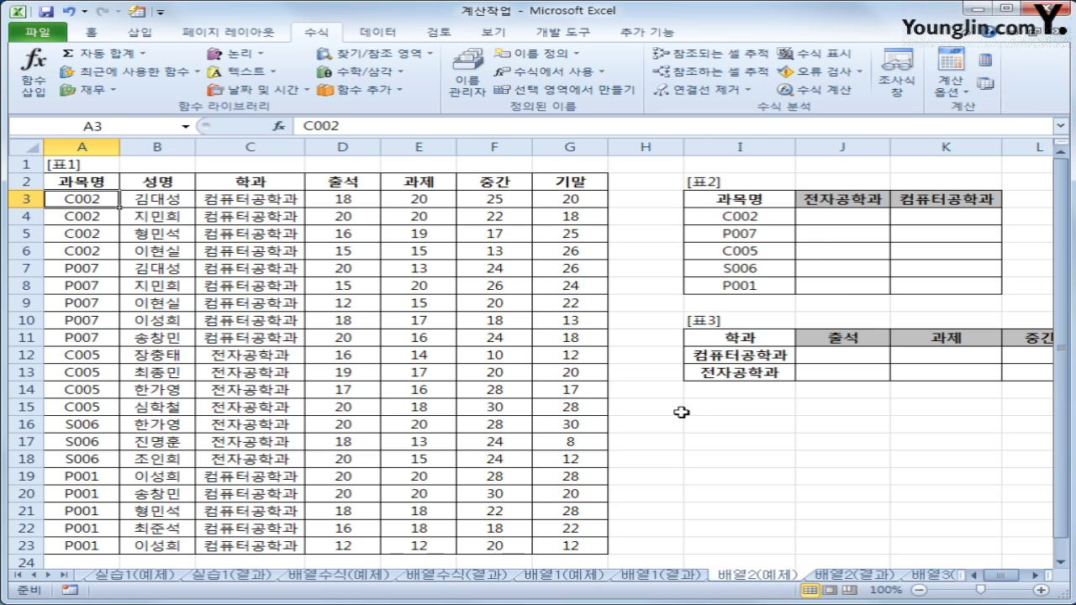
Begin a SUM formula in J4 of [표2] whose first parenthesised condition uses the 과목명 range $A$3:$A$23
left_click(753, 236)
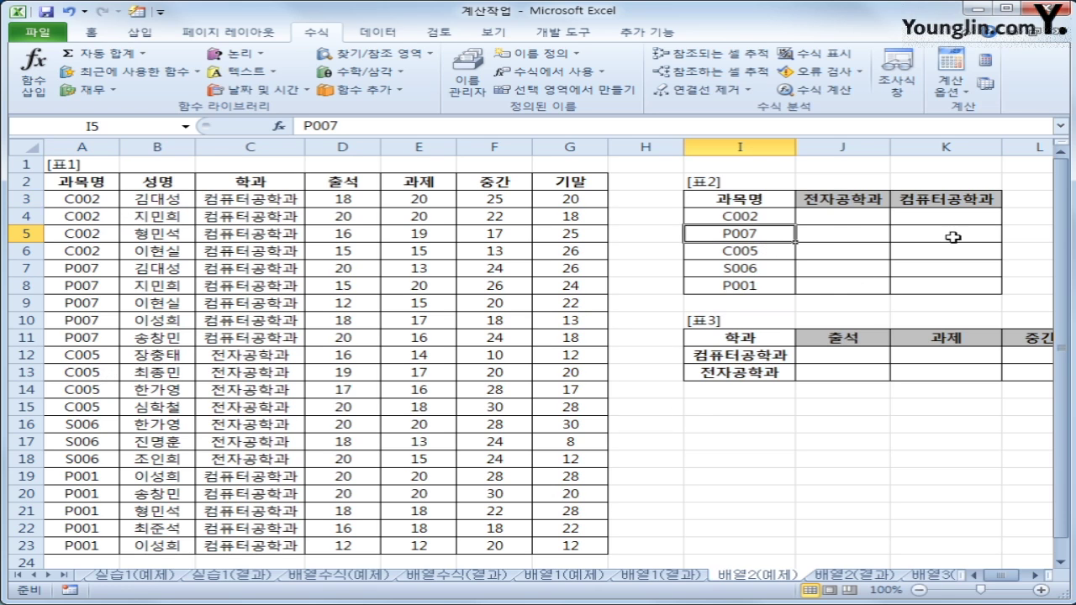
left_click(854, 217)
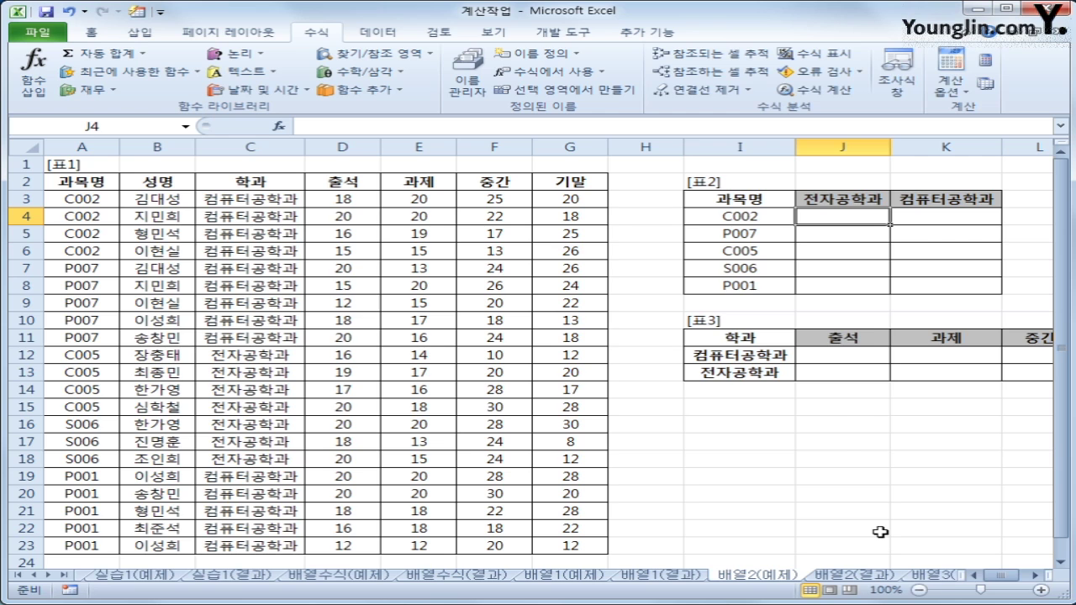
type("=sum")
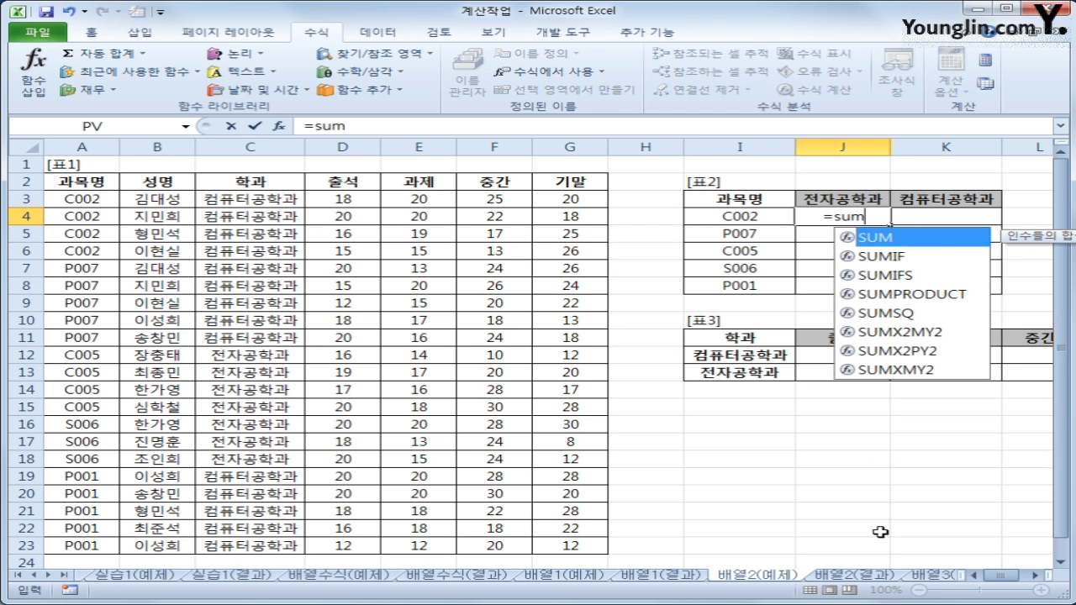
type("(")
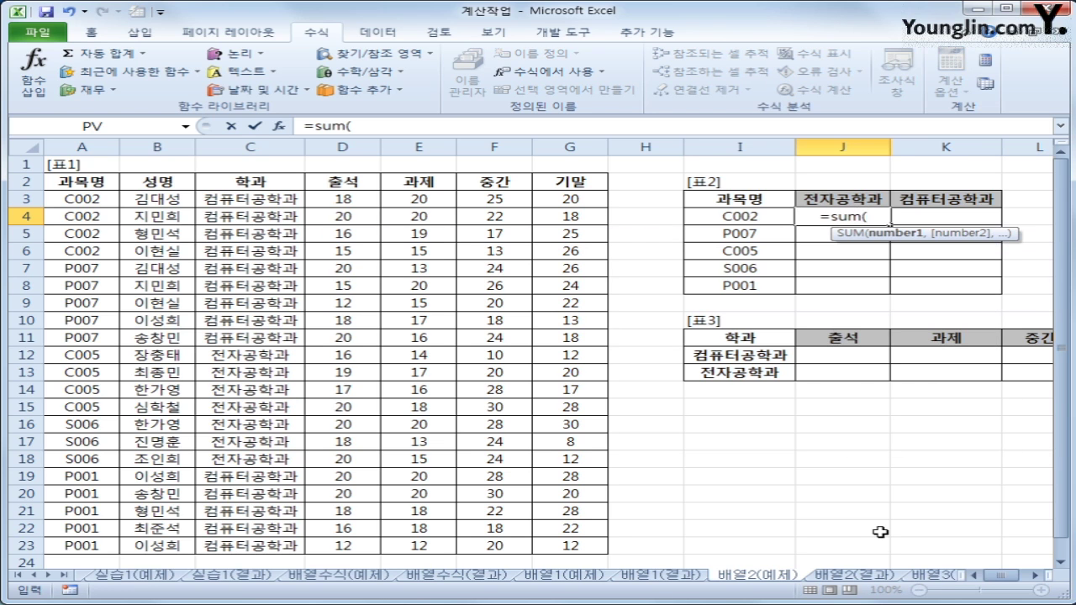
type("(")
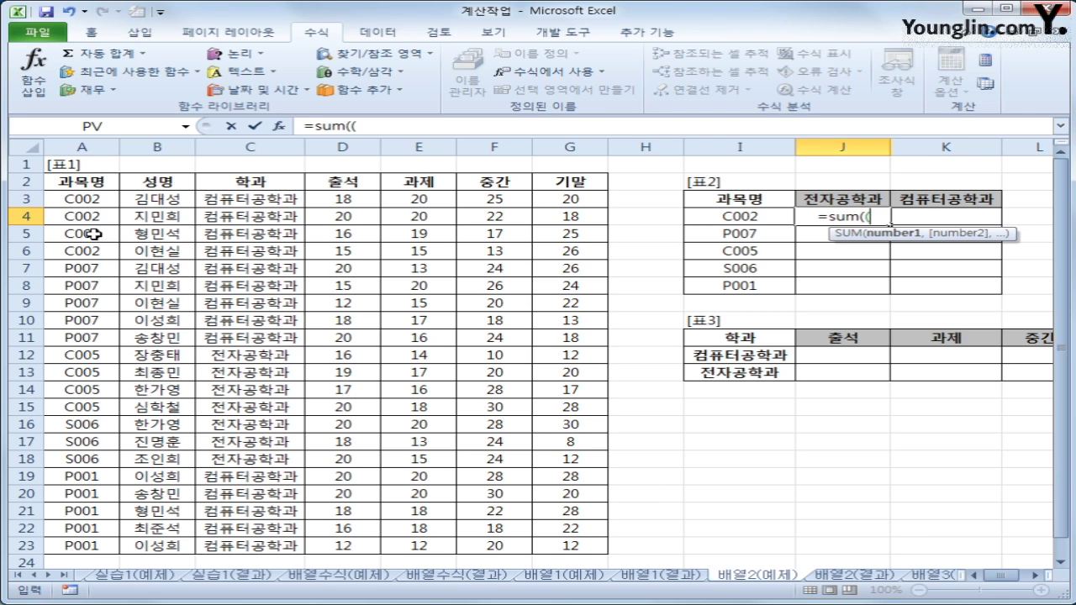
left_click_drag(79, 201, 66, 554)
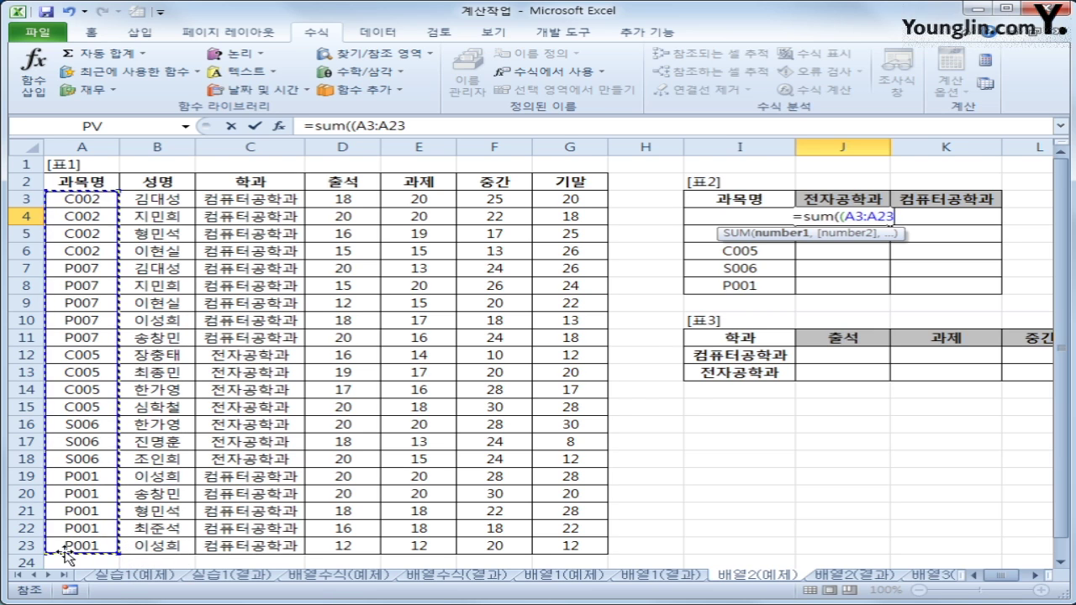
key("F4")
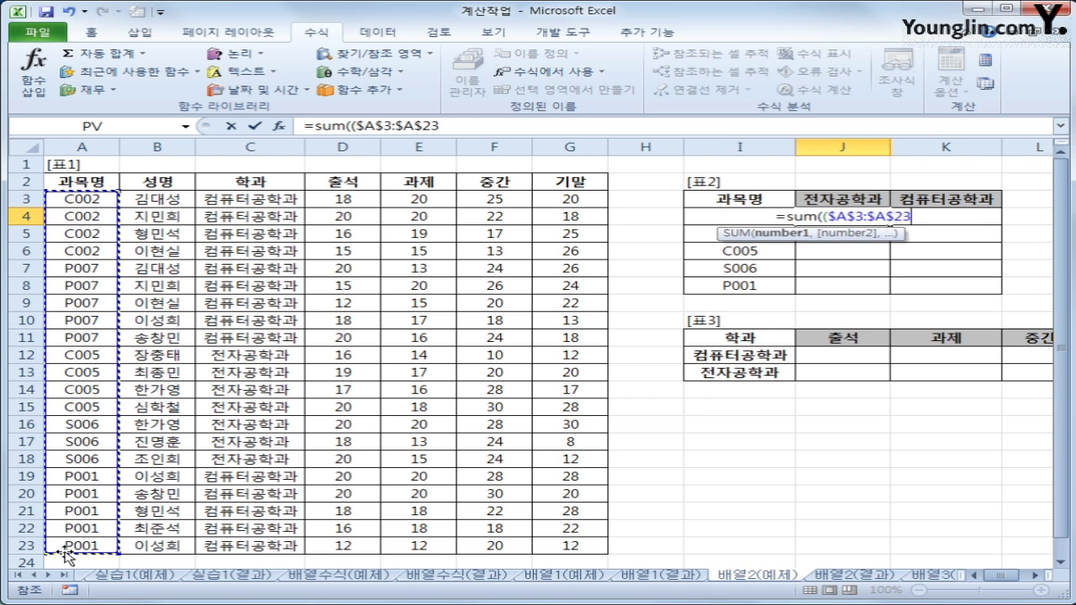
Complete the first condition in J4 by comparing the range with the column-locked reference $I4
type("=")
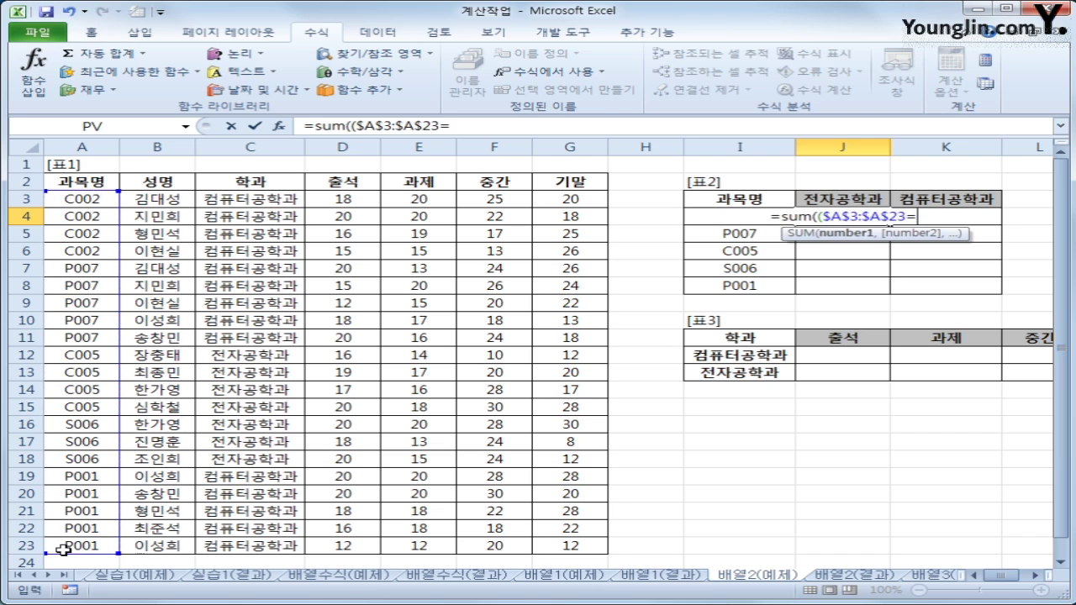
key("Left")
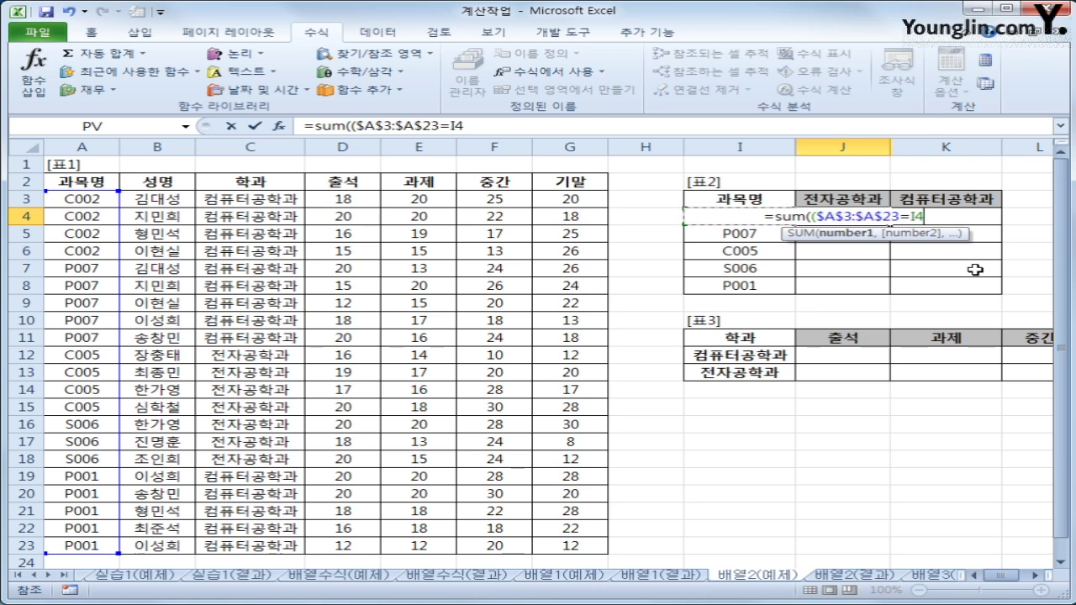
key("F4")
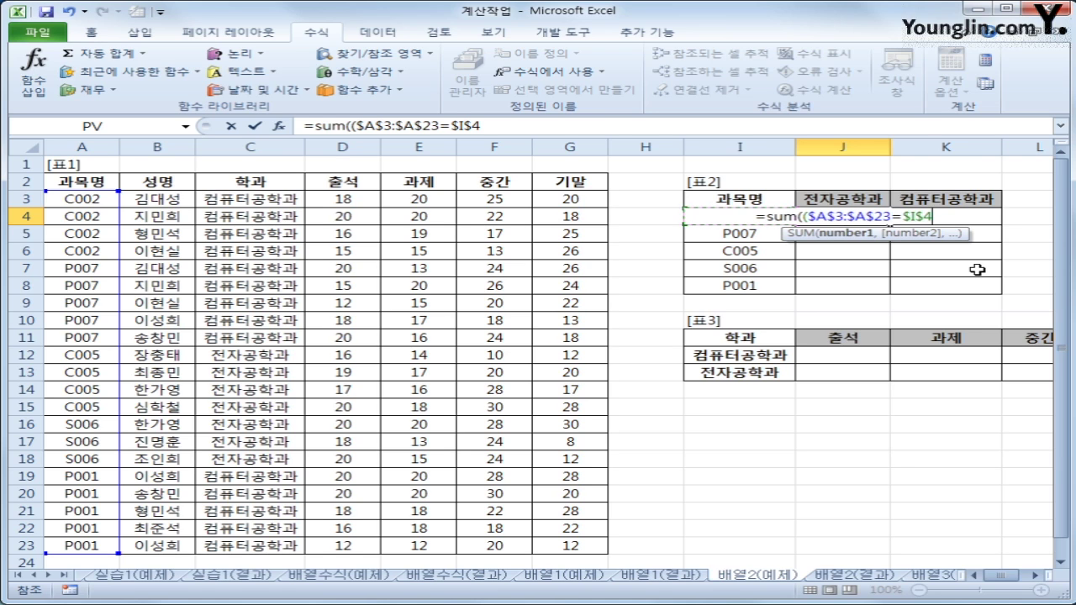
key("F4")
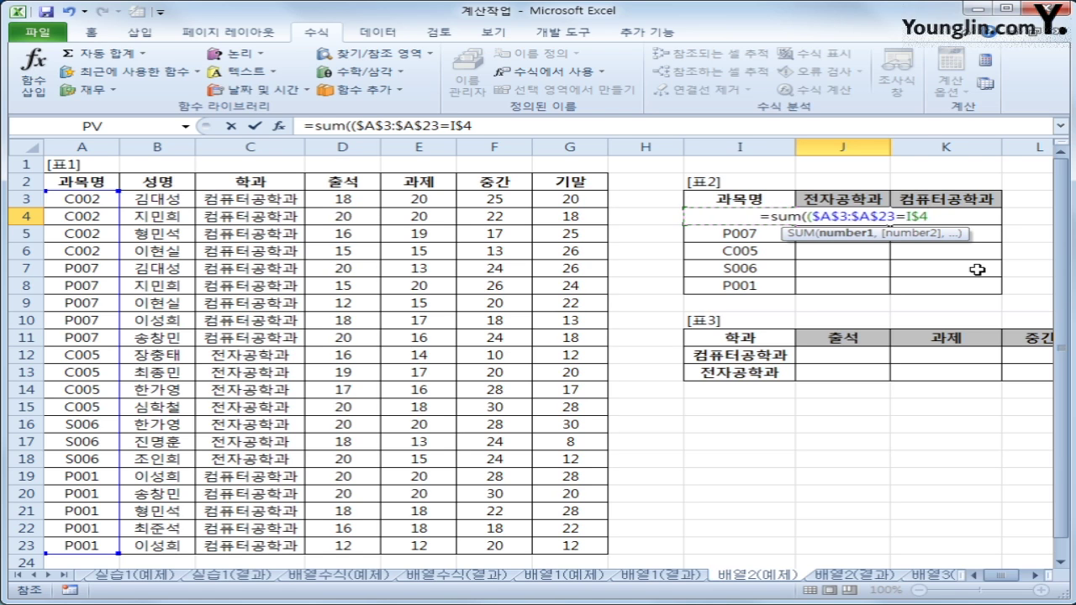
key("F4")
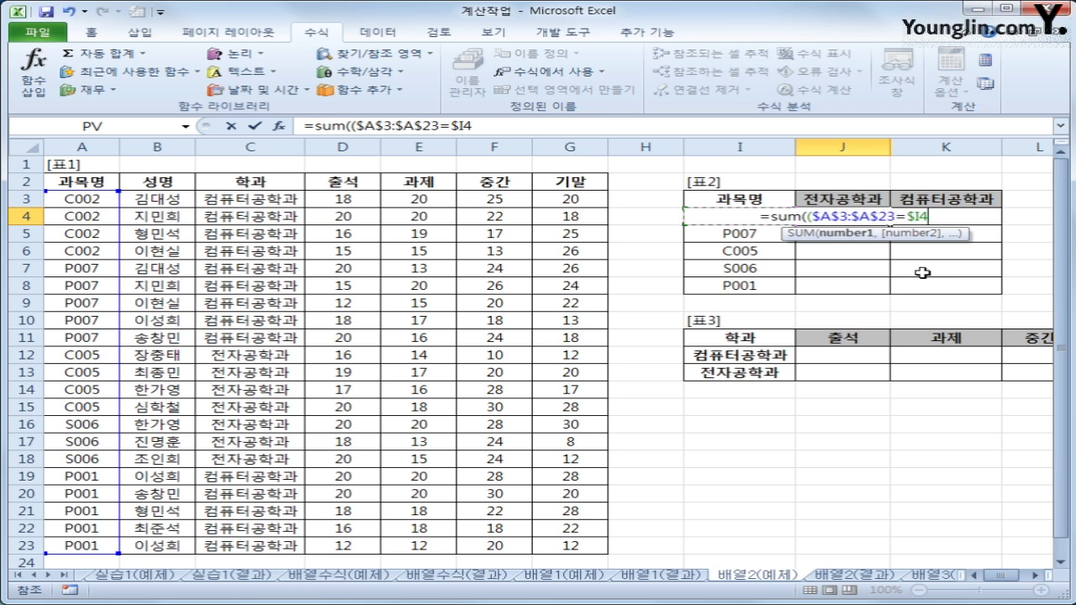
type(")")
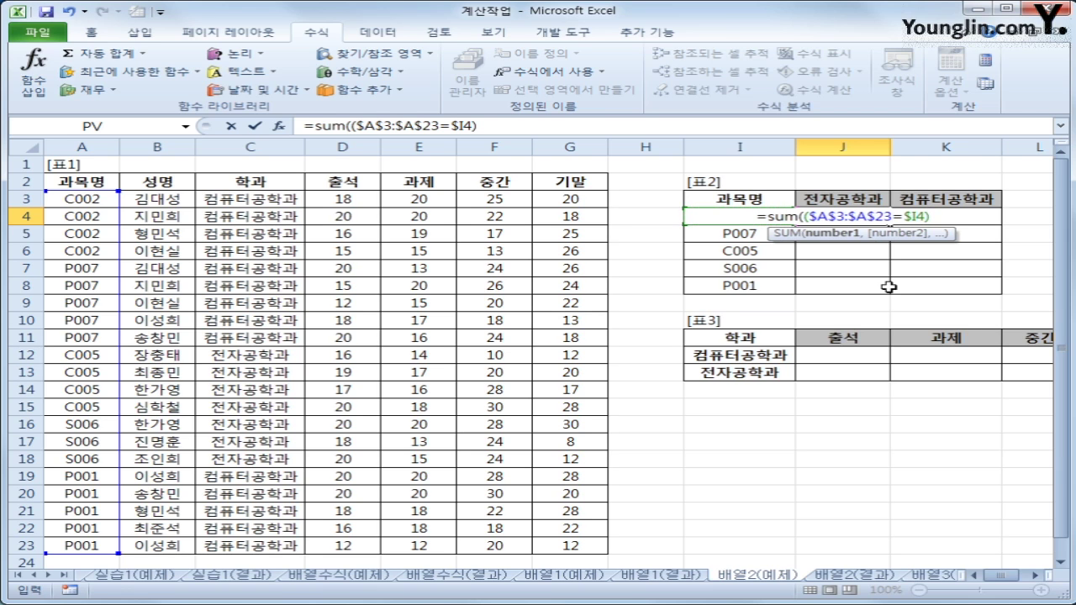
Multiply by a second parenthesised condition in J4 that starts with the 학과 range $C$3:$C$23
type("*")
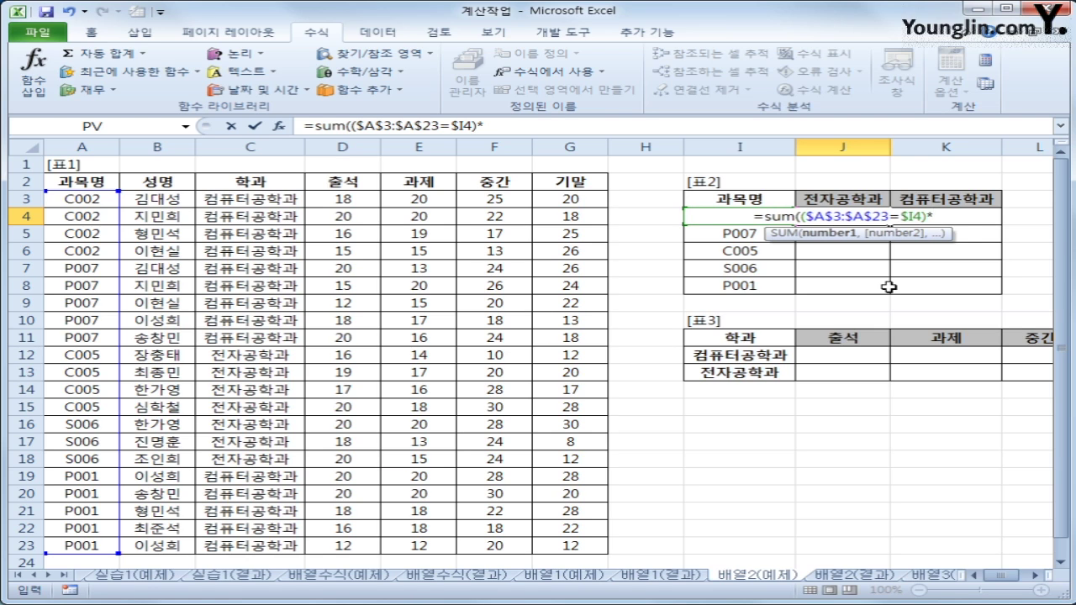
type("(")
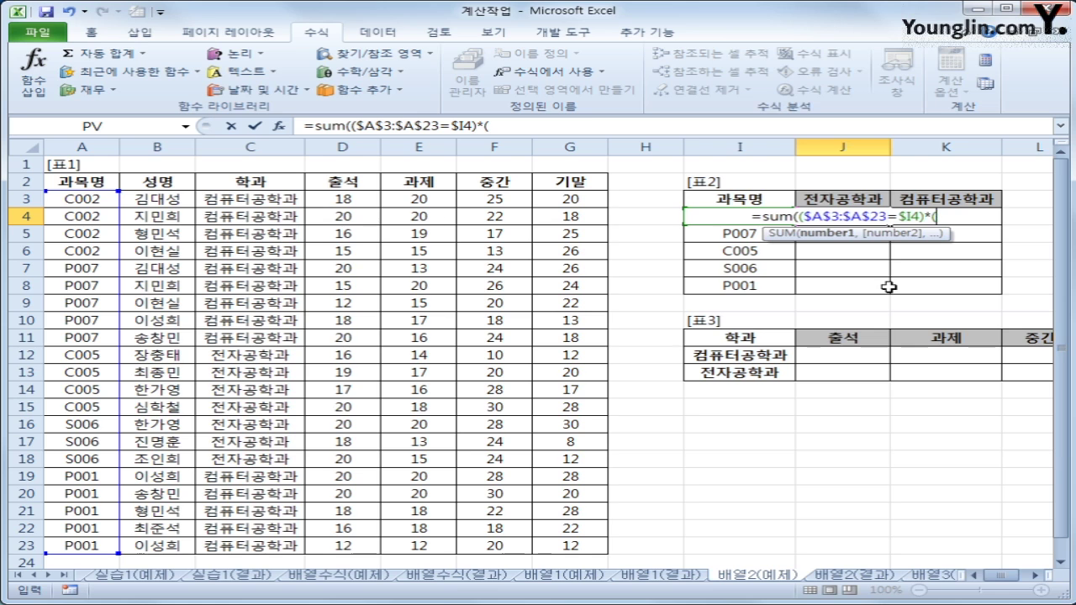
left_click_drag(275, 207, 242, 555)
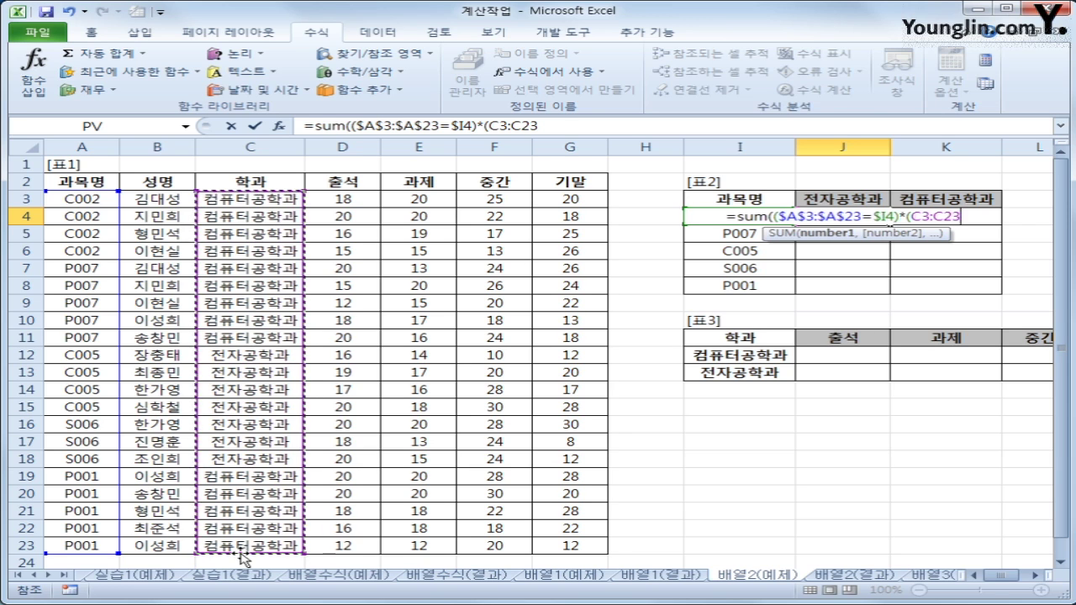
key("F4")
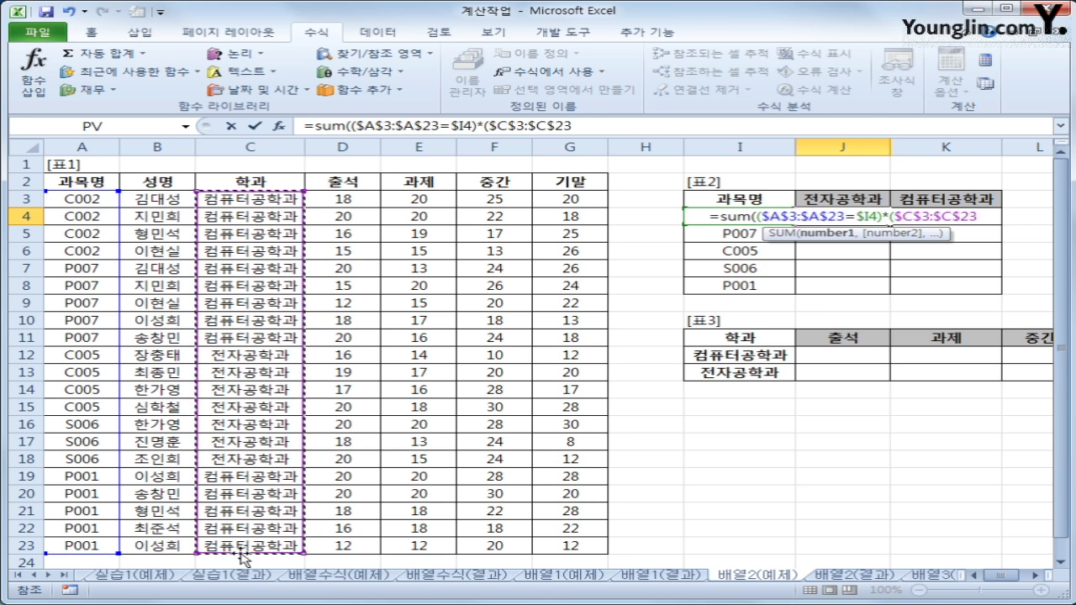
Compare the 학과 range with the row-locked J$3 and enter =SUM(($A$3:$A$23=$I4)*($C$3:$C$23=J$3)) in J4 as an array formula
type("=")
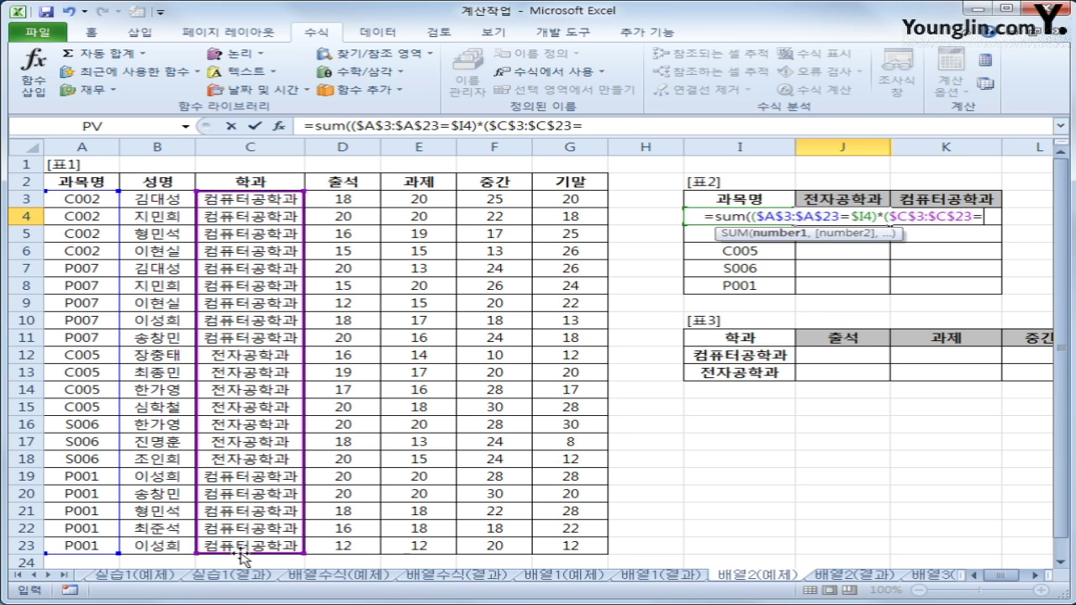
left_click(871, 198)
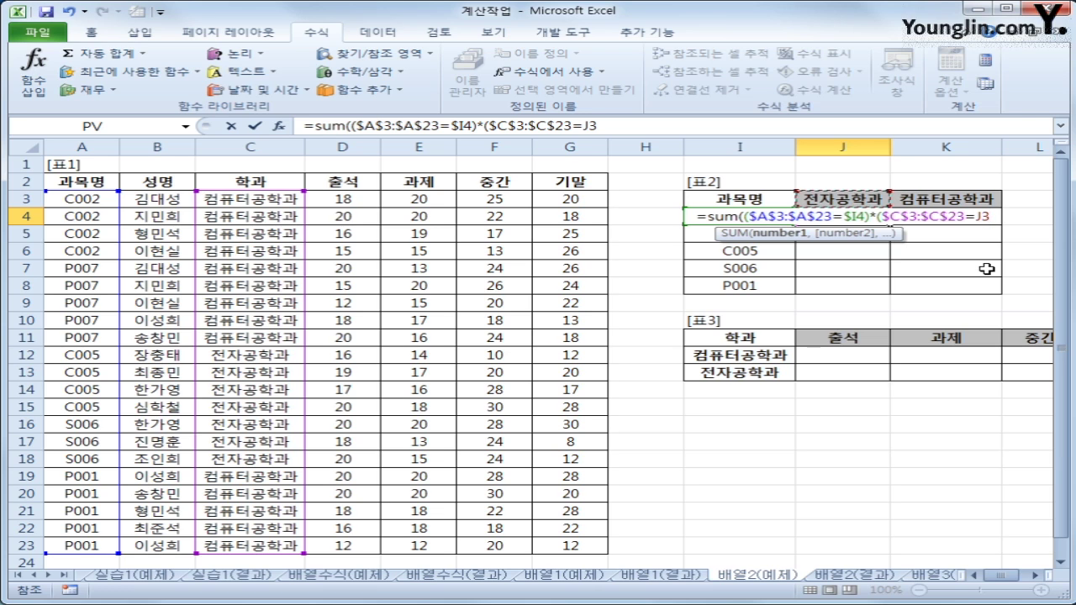
key("F4")
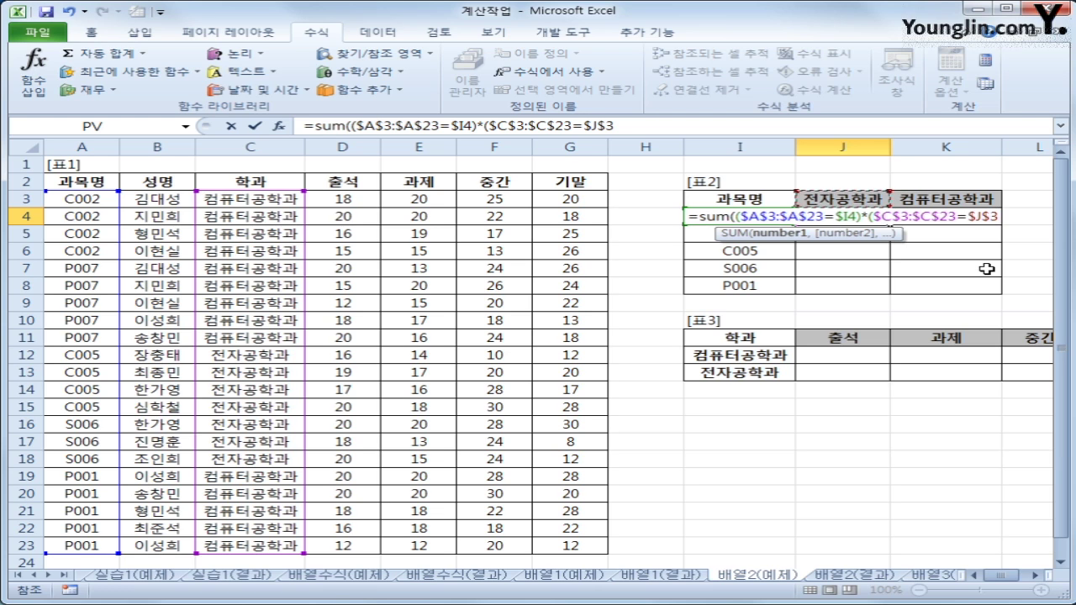
key("F4")
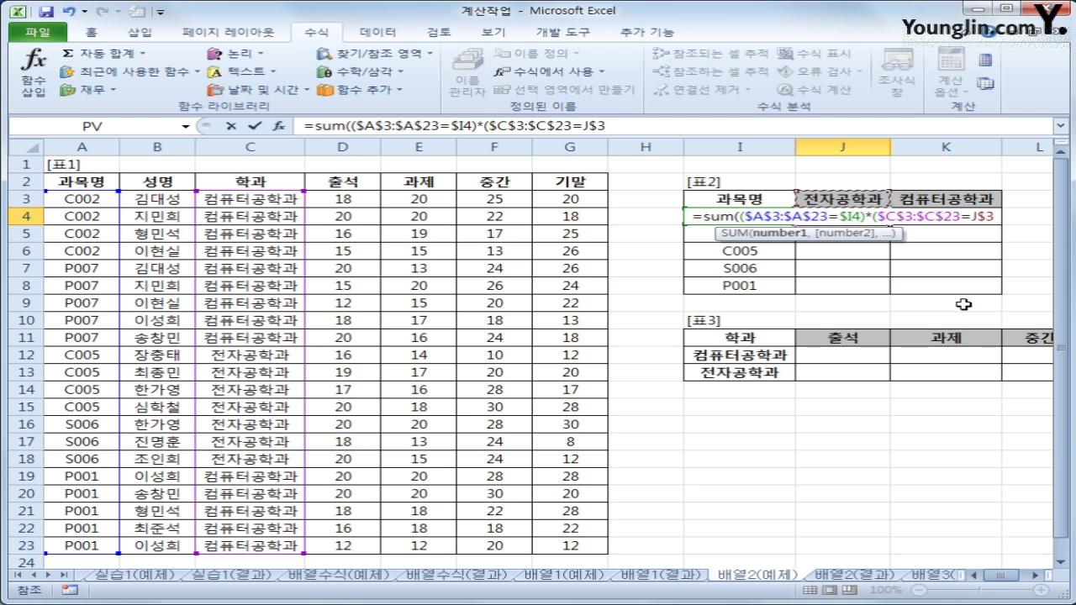
type(")")
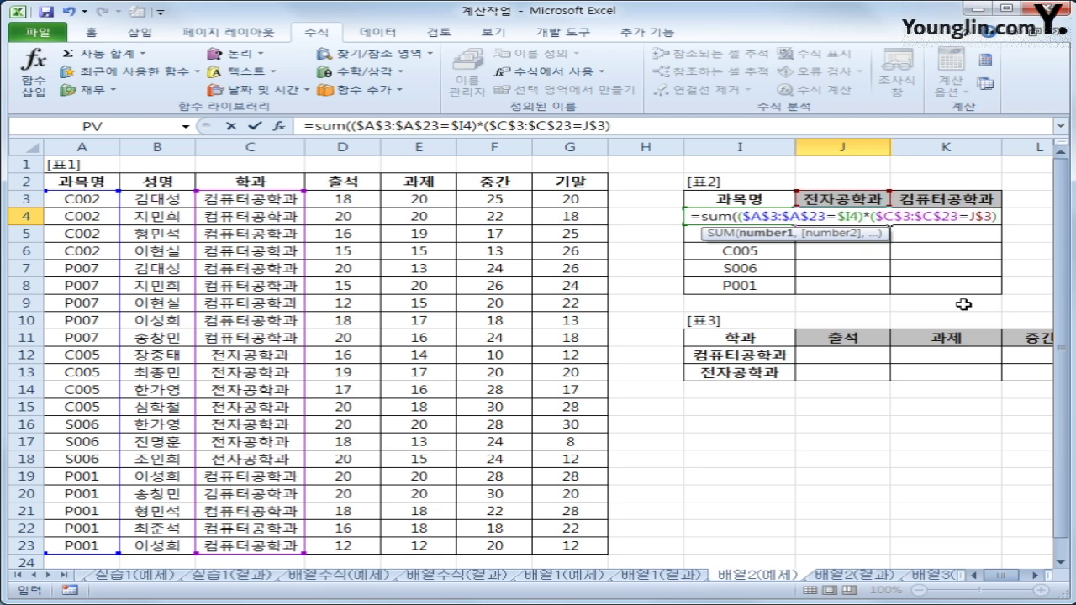
type(")")
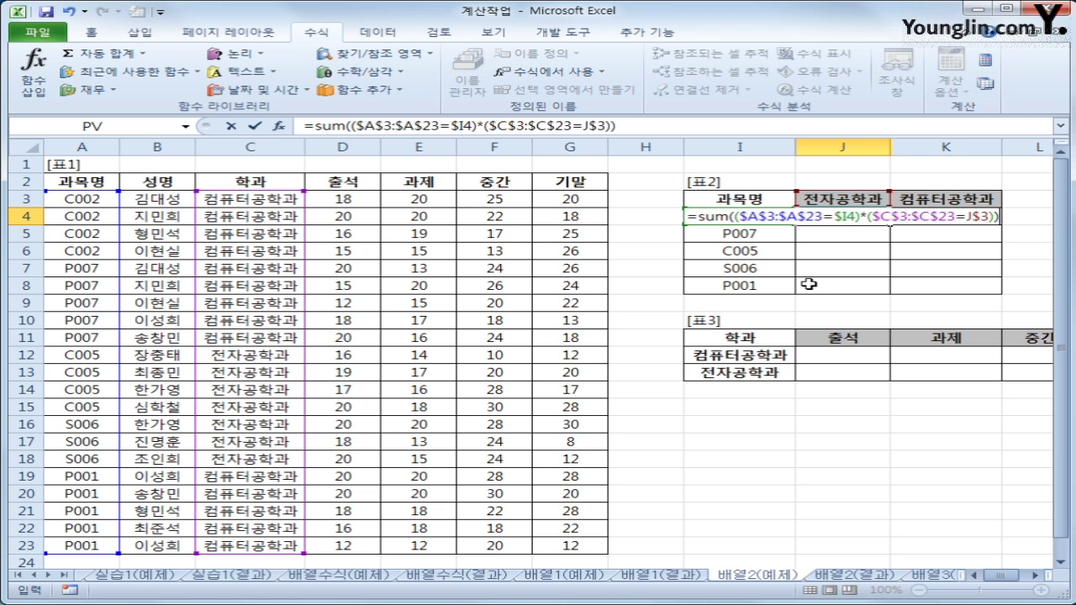
key("ctrl+shift+Return")
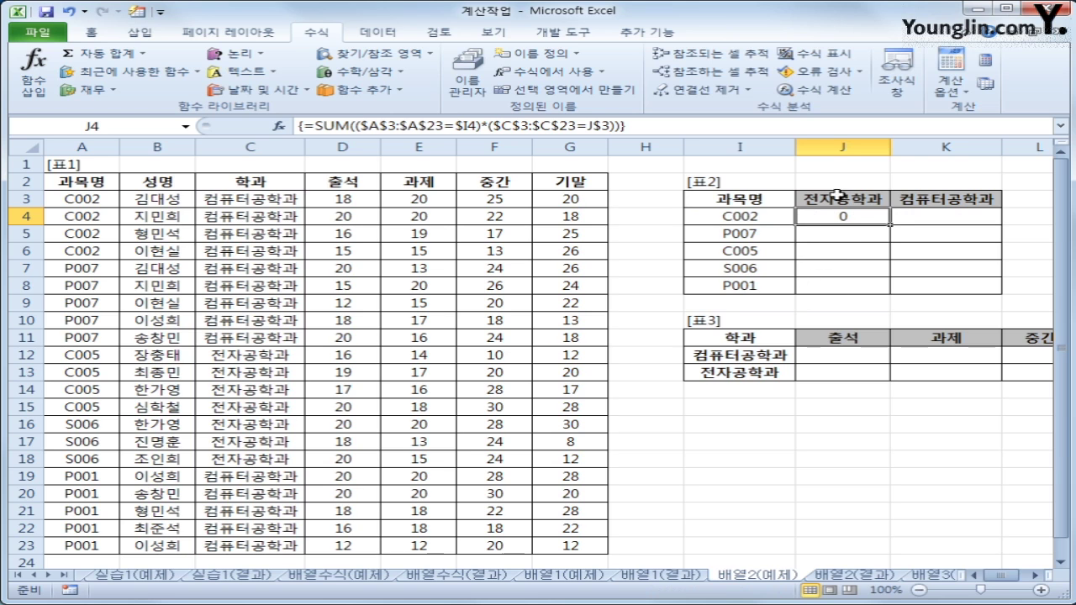
Fill the J4 array formula through J4:K8 and check the copied formulas in the 컴퓨터공학과 column
left_click_drag(889, 223, 891, 292)
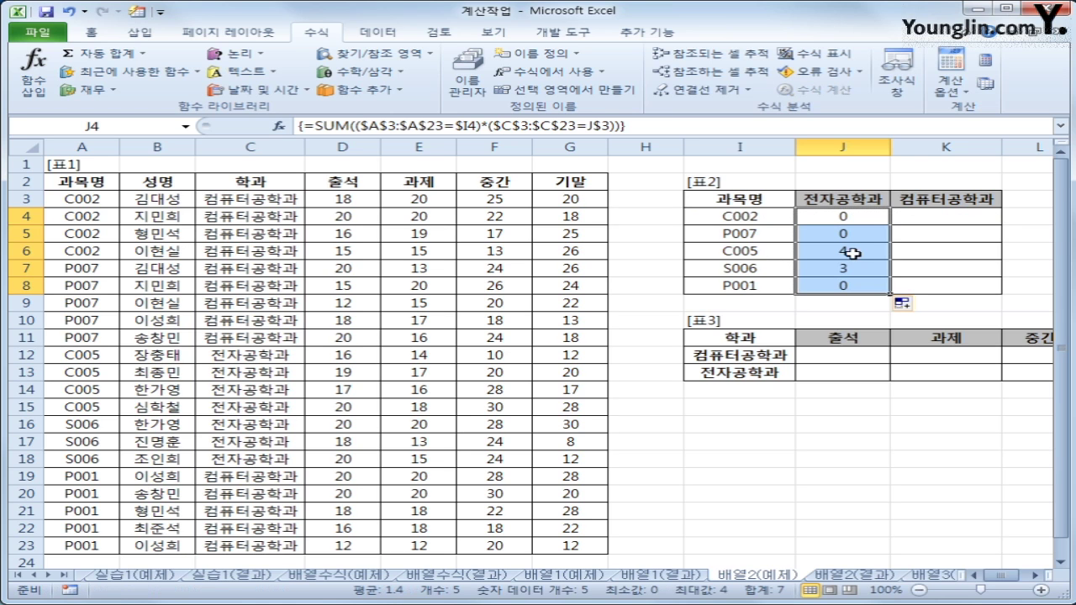
left_click_drag(890, 293, 971, 292)
left_click(948, 216)
left_click(942, 235)
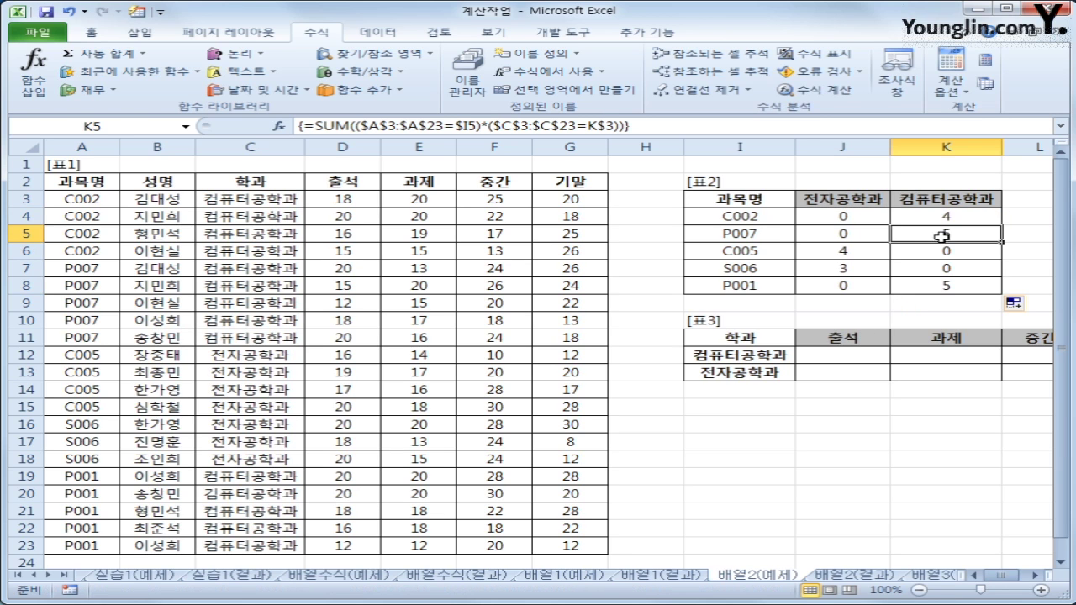
left_click(950, 284)
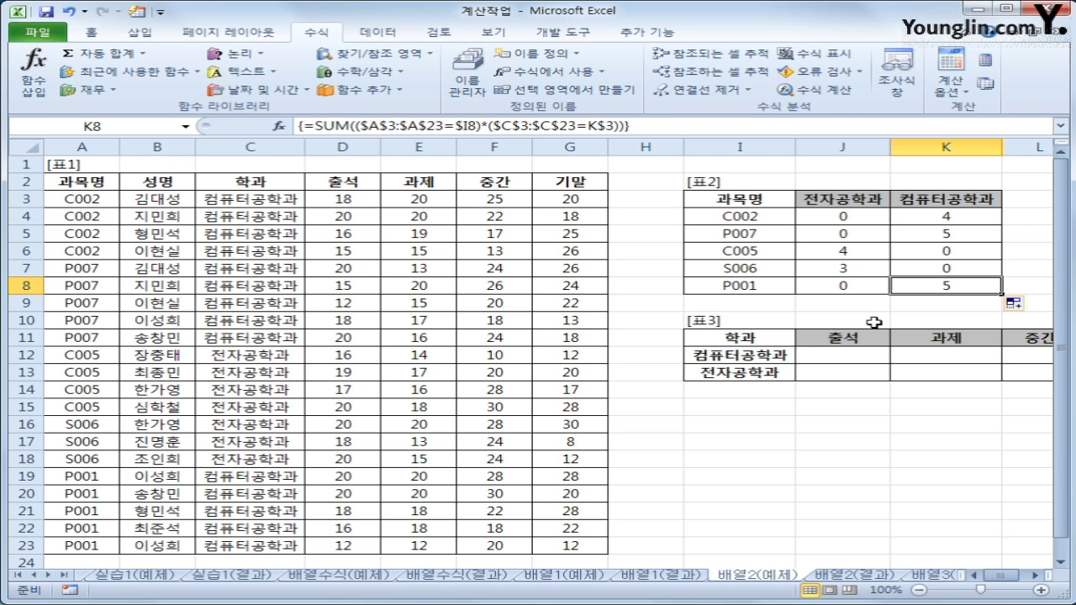
Compare the score headings 출석, 과제, 중간 and 기말 in [표1] with those in [표3]
left_click(850, 357)
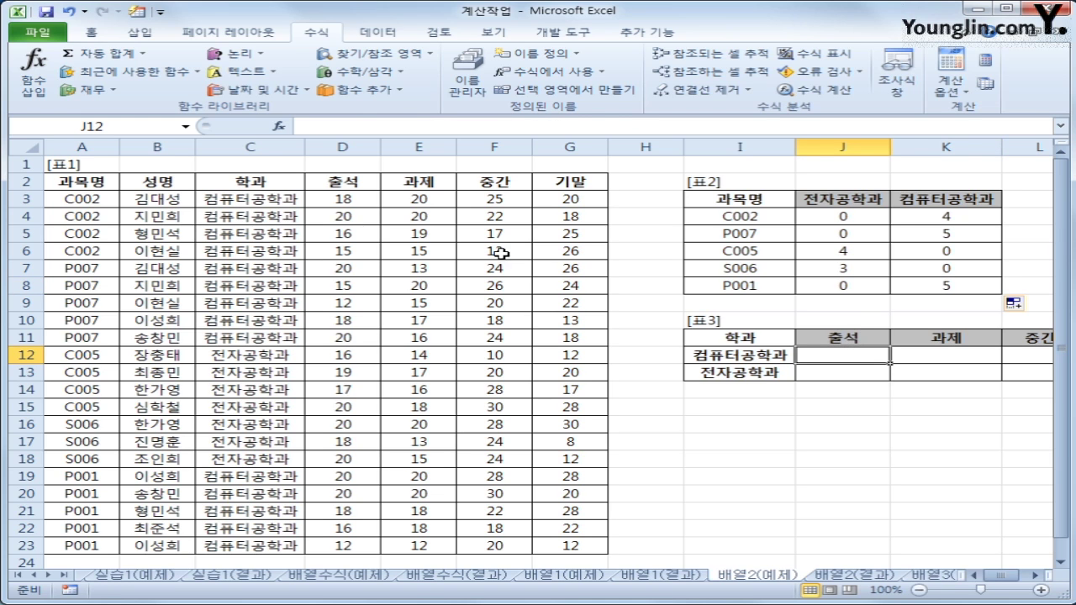
left_click(332, 178)
left_click(425, 179)
left_click(491, 180)
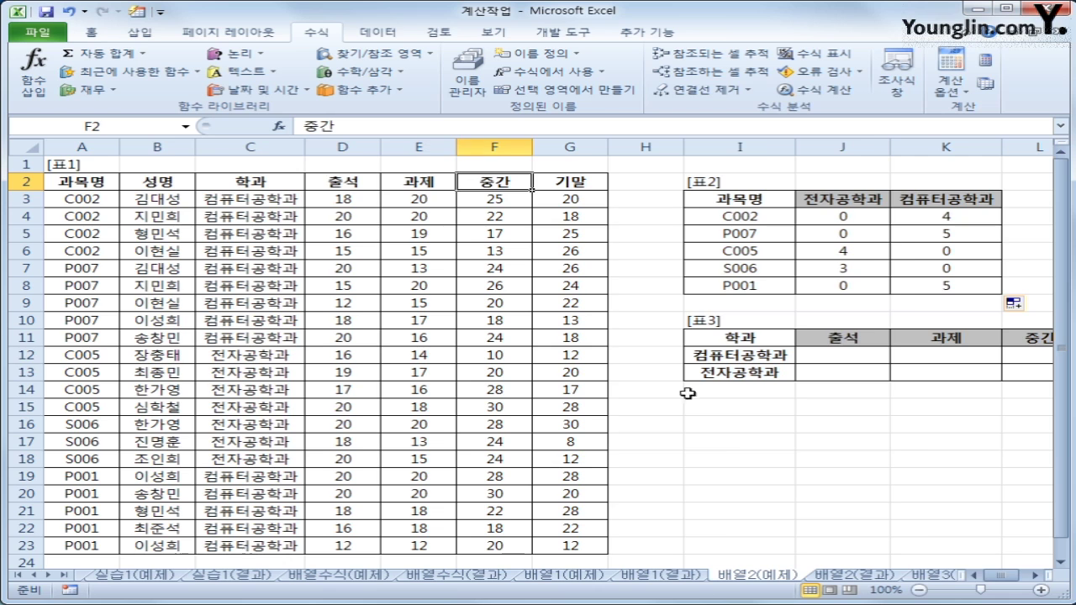
left_click(1041, 576)
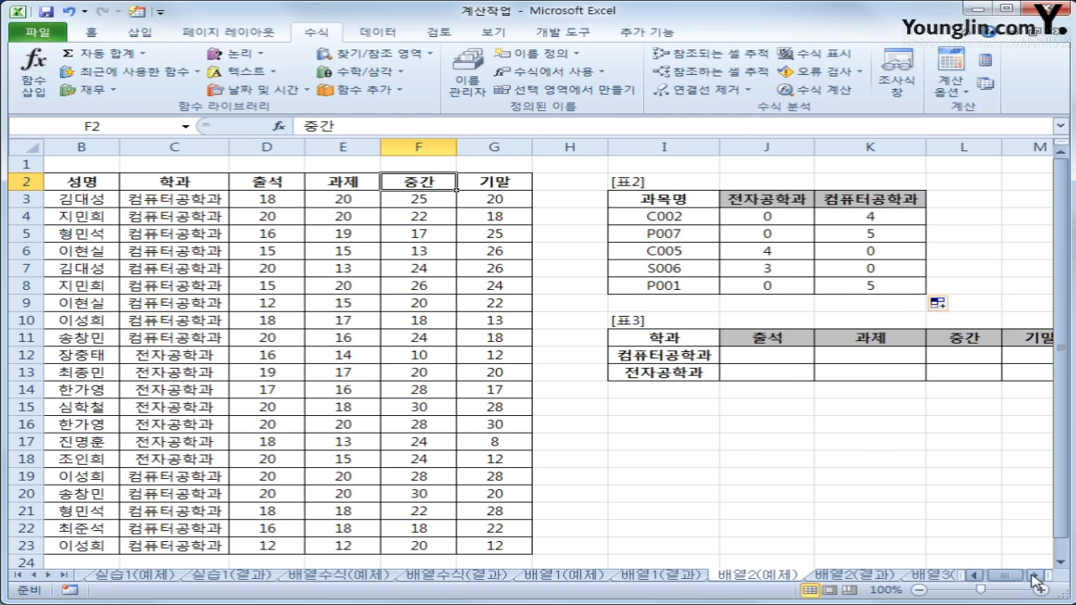
left_click(1024, 342)
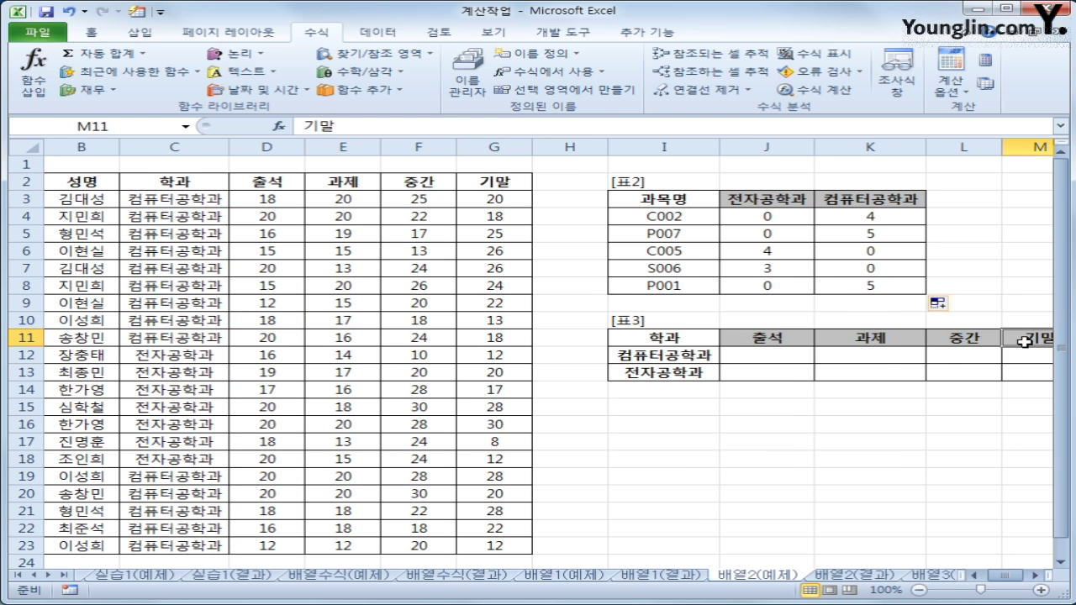
Start an AVERAGE formula with a nested IF in J12 that tests the absolute 학과 range $C$3:$C$23
left_click(777, 355)
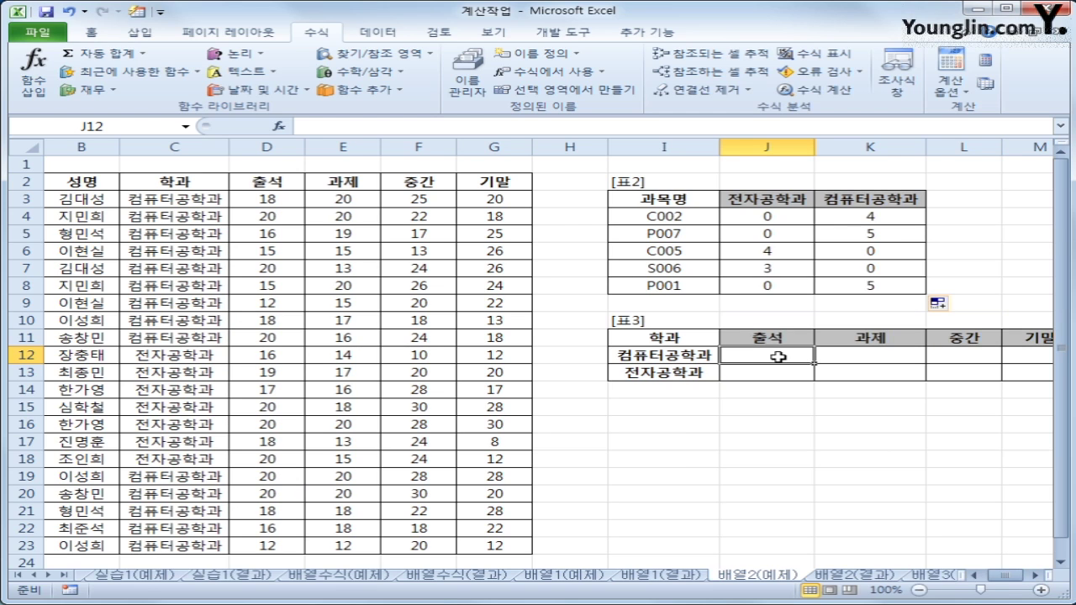
type("=av")
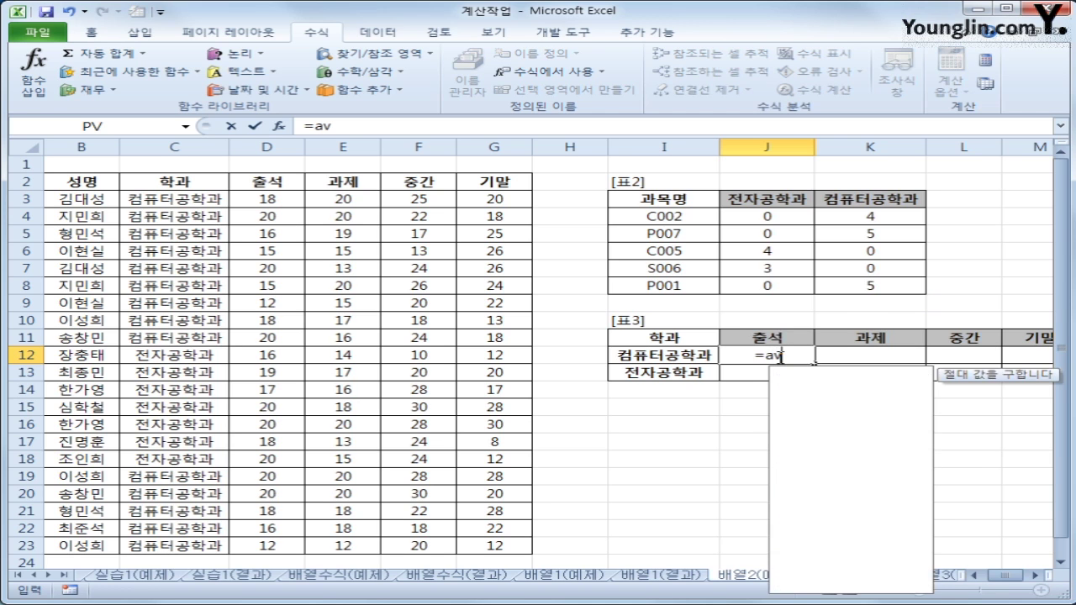
key("Down")
key("Tab")
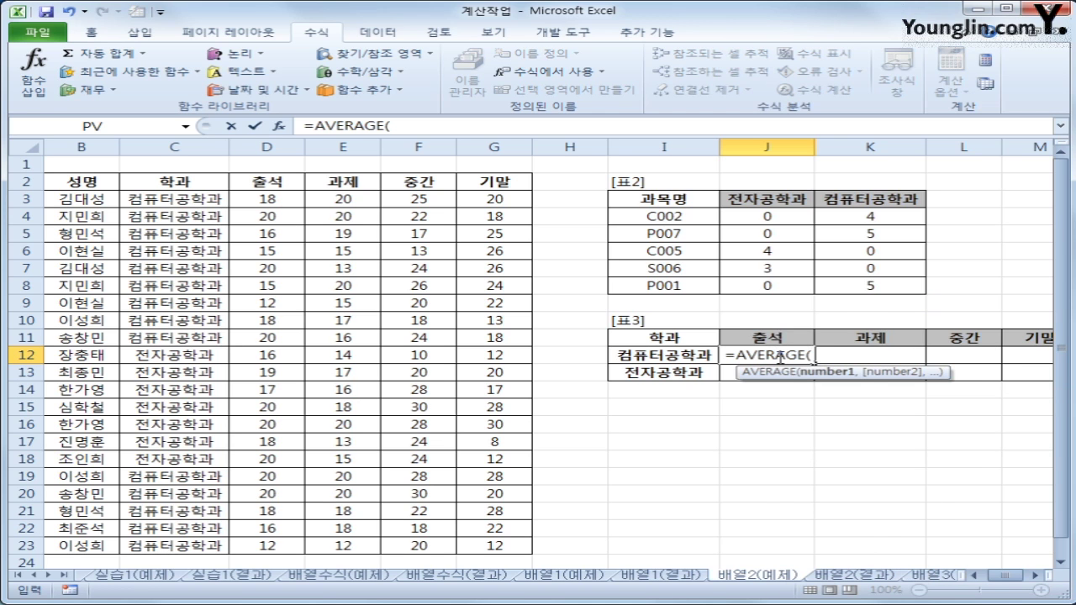
type("if(")
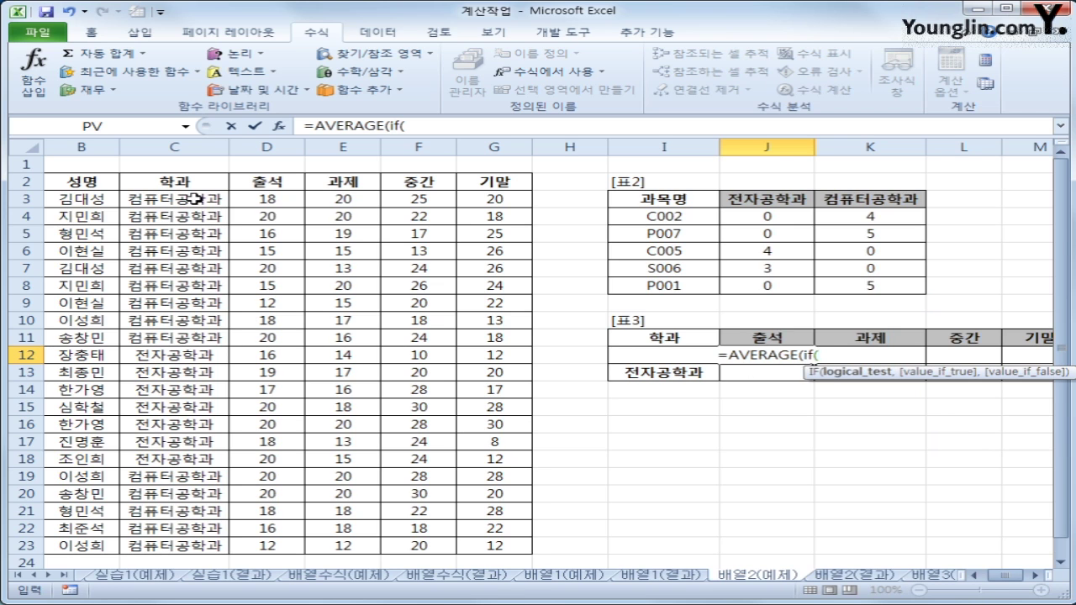
left_click_drag(194, 198, 175, 548)
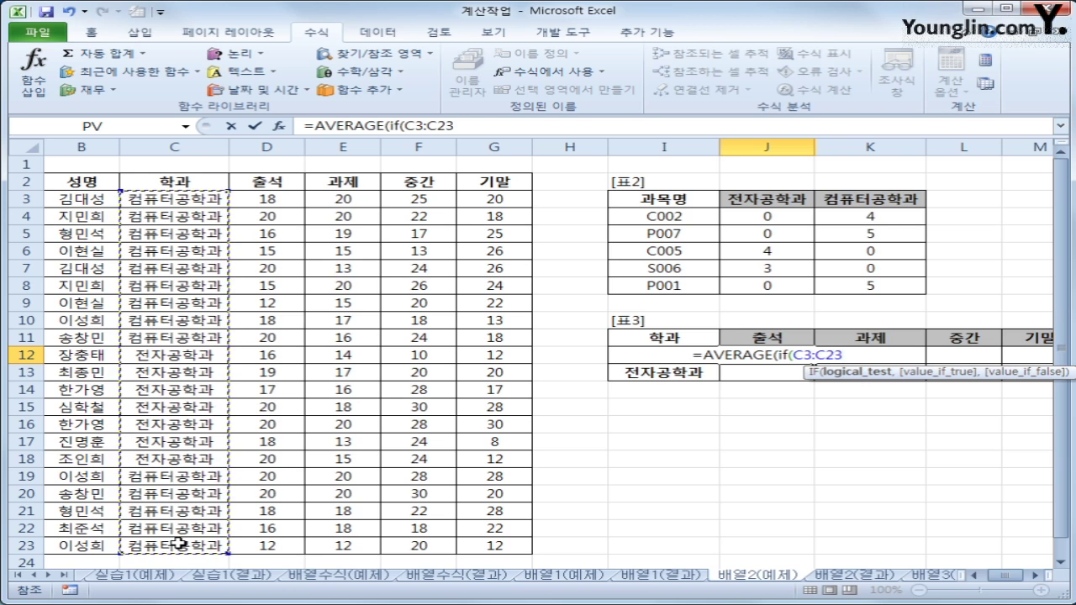
key("F4")
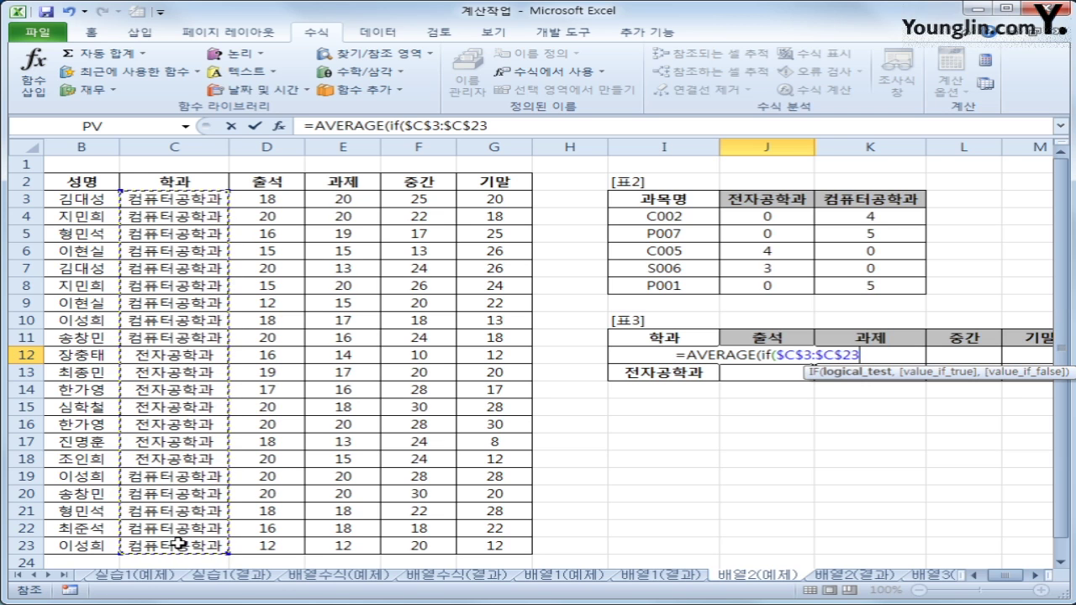
Compare the 학과 range in the J12 formula with the column-locked $I12 and begin the IF's value-if-true argument
type("=")
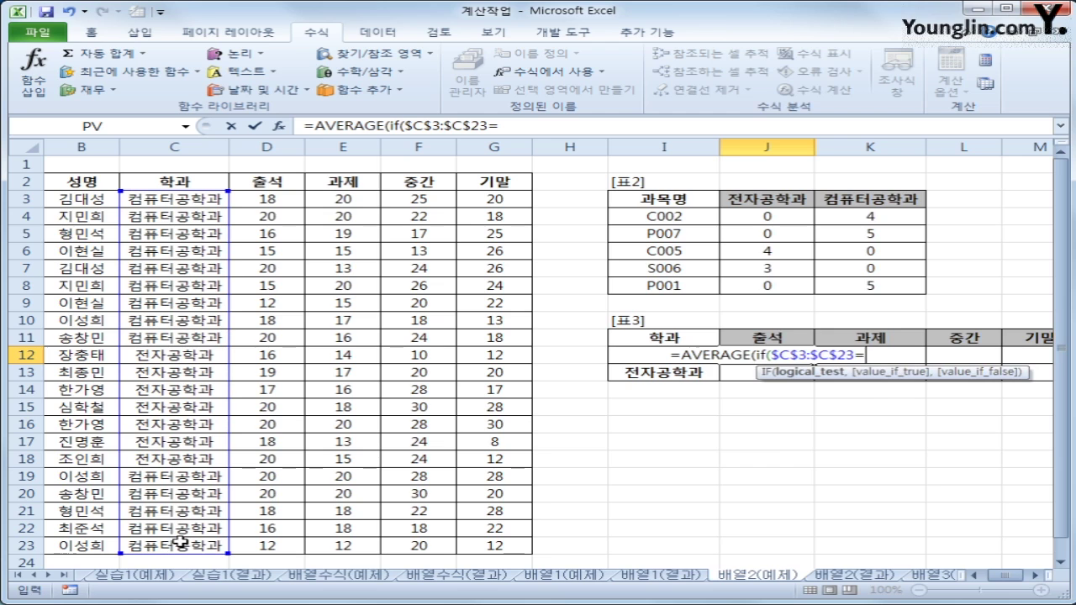
key("Left")
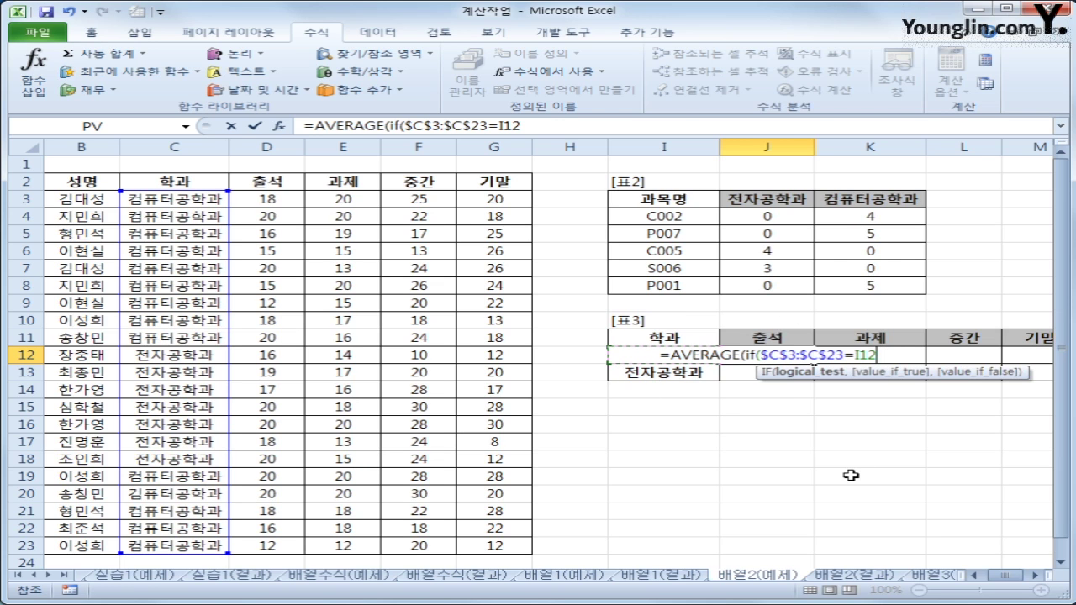
key("F4")
key("F4")
key("F4")
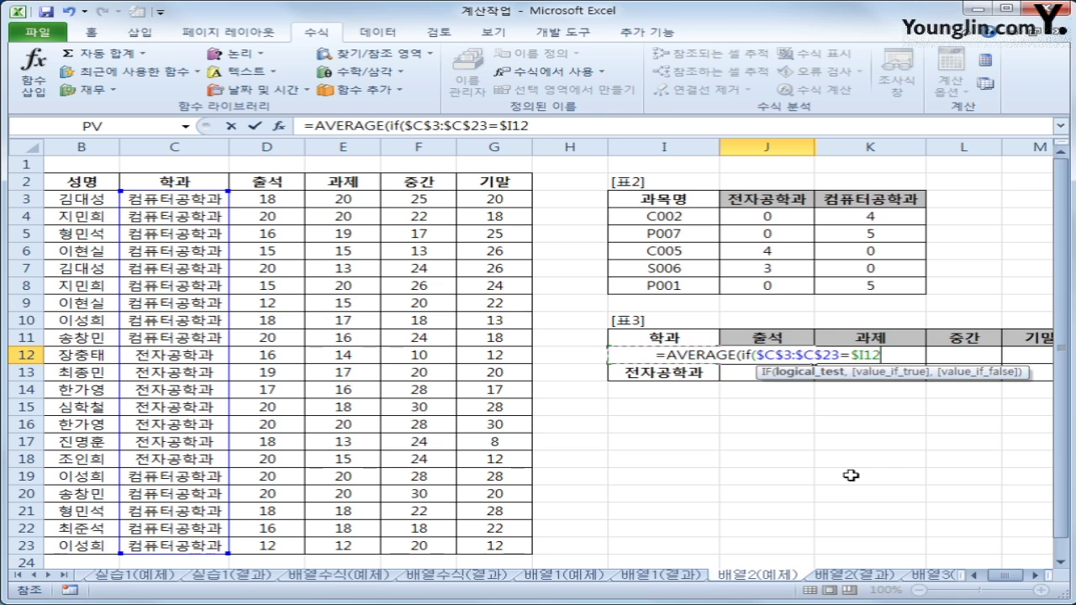
type(",")
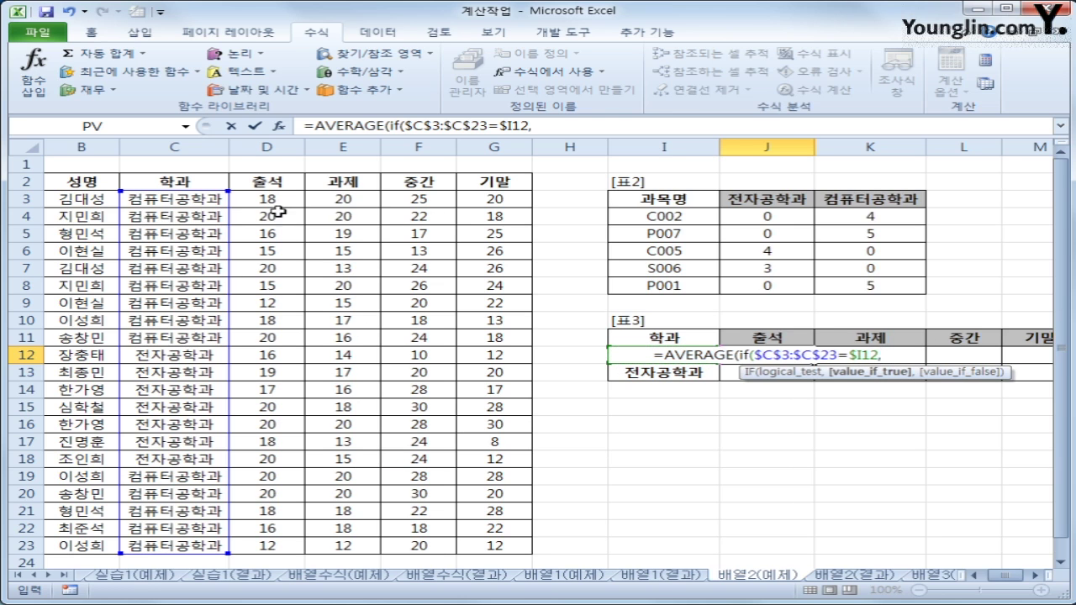
Add the row-locked 출석 range D$3:D$23 and enter =AVERAGE(IF($C$3:$C$23=$I12,D$3:D$23)) in J12 as an array formula
left_click_drag(271, 207, 269, 544)
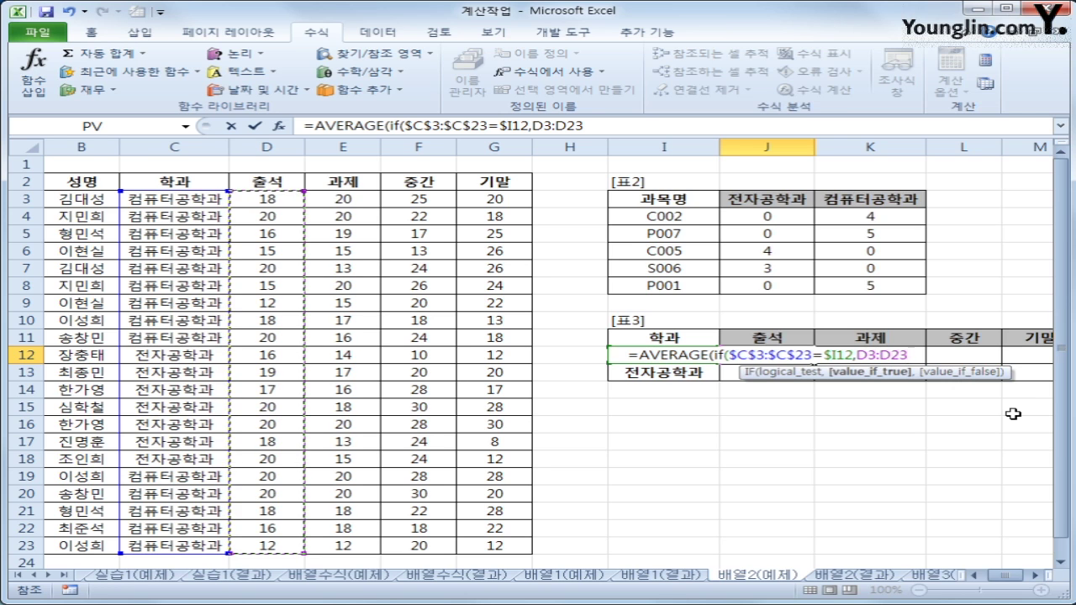
key("F4")
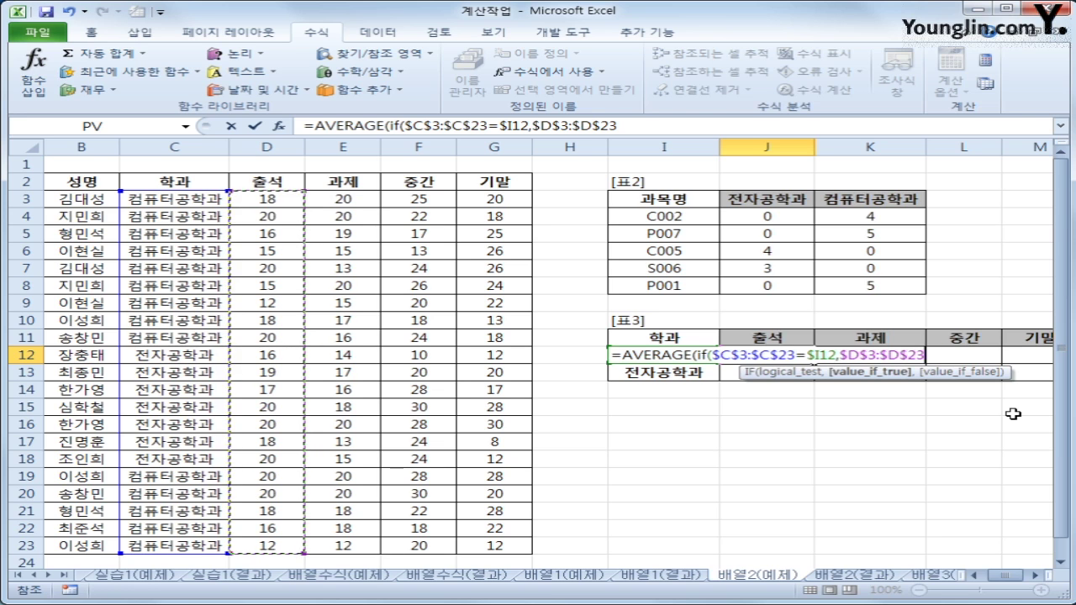
key("F4")
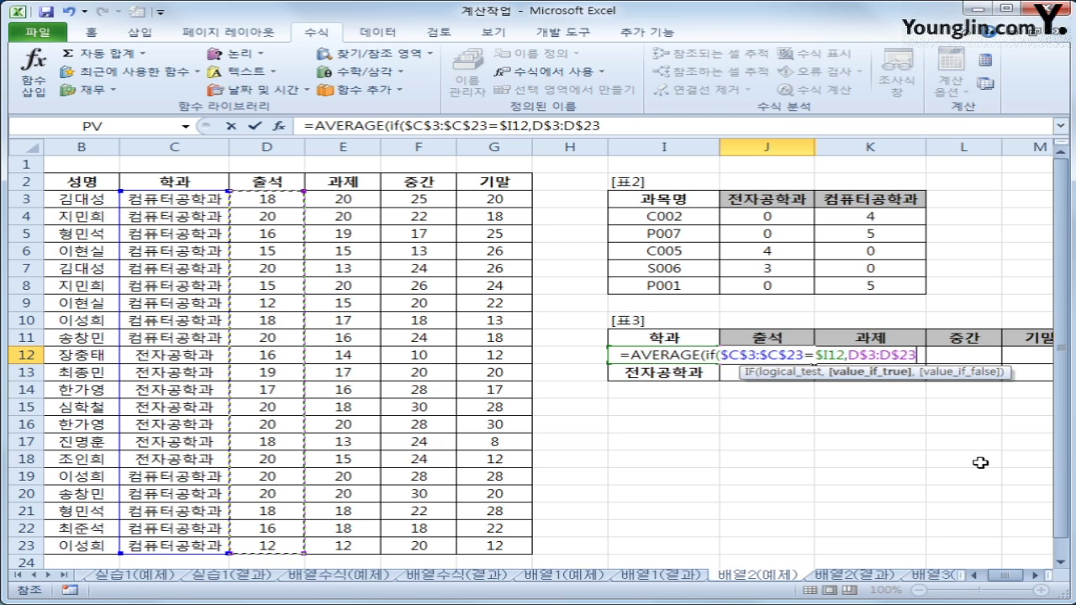
type("))")
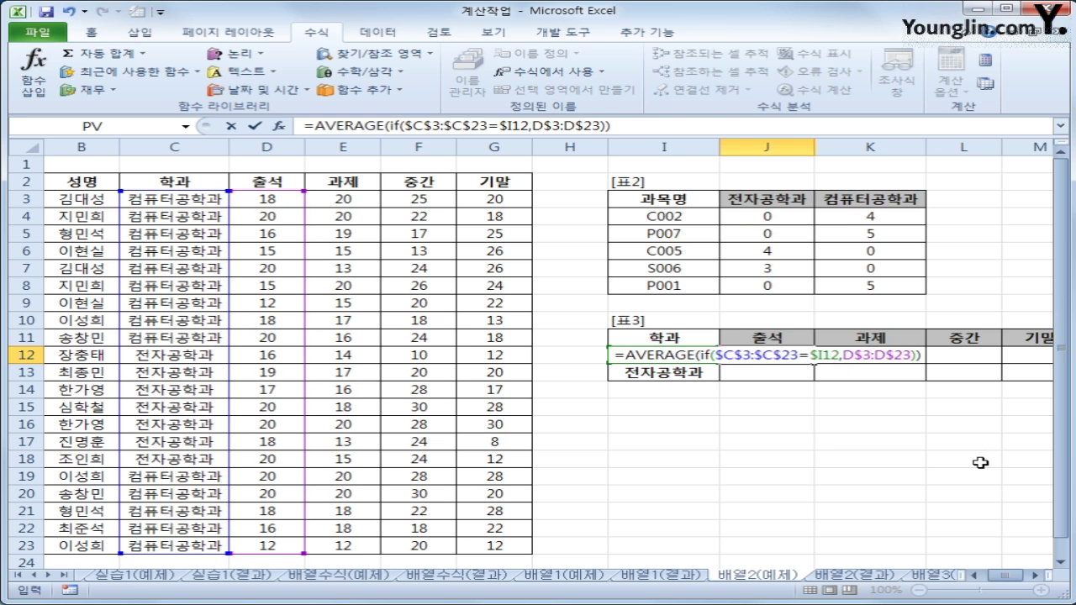
key("ctrl+shift+Return")
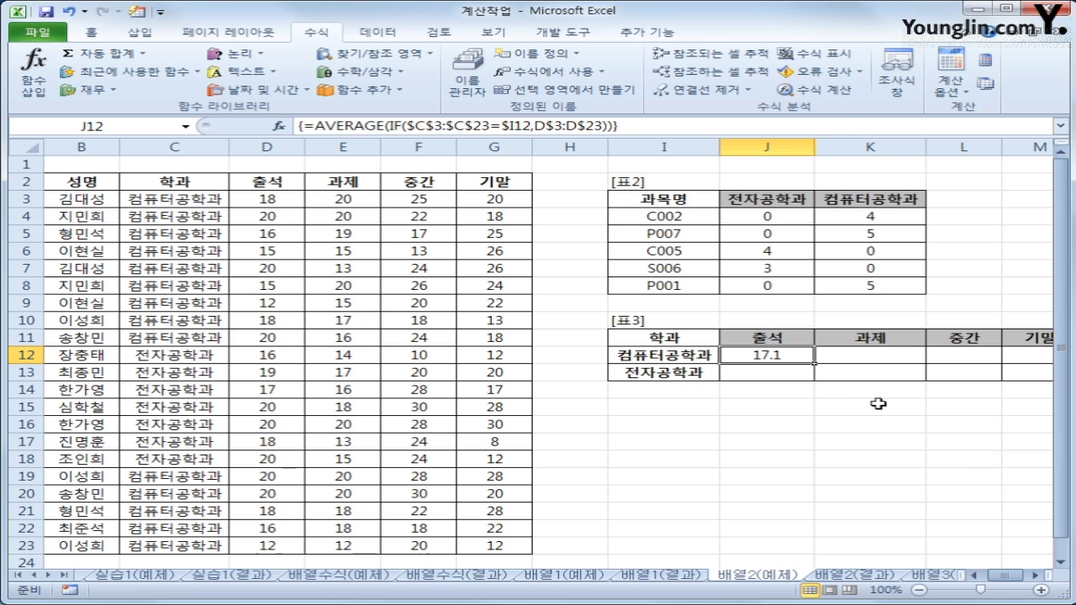
Fill the J12 array formula through J12:M13 and check the formula in J12
left_click_drag(814, 363, 857, 386)
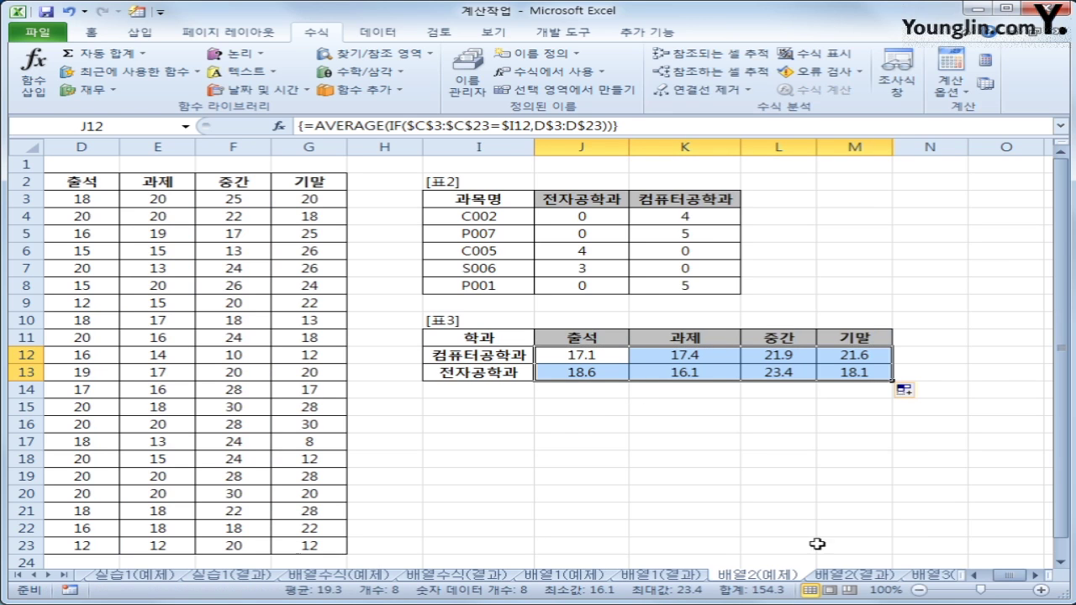
left_click(1004, 578)
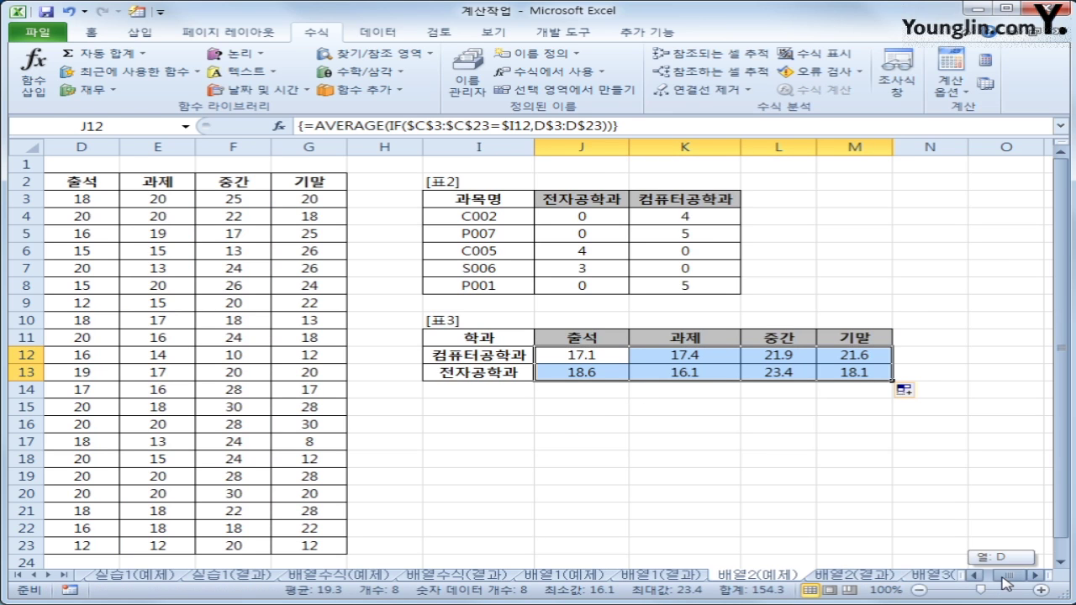
left_click(614, 358)
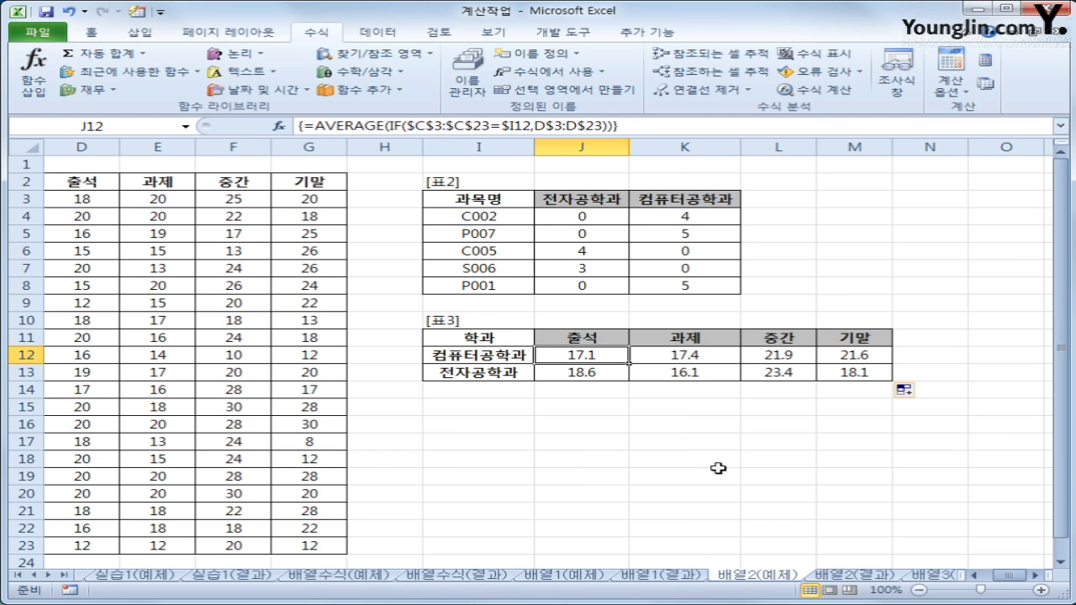
View the finished tables on 배열2(결과) and switch to the 배열3(예제) sheet
left_click(877, 578)
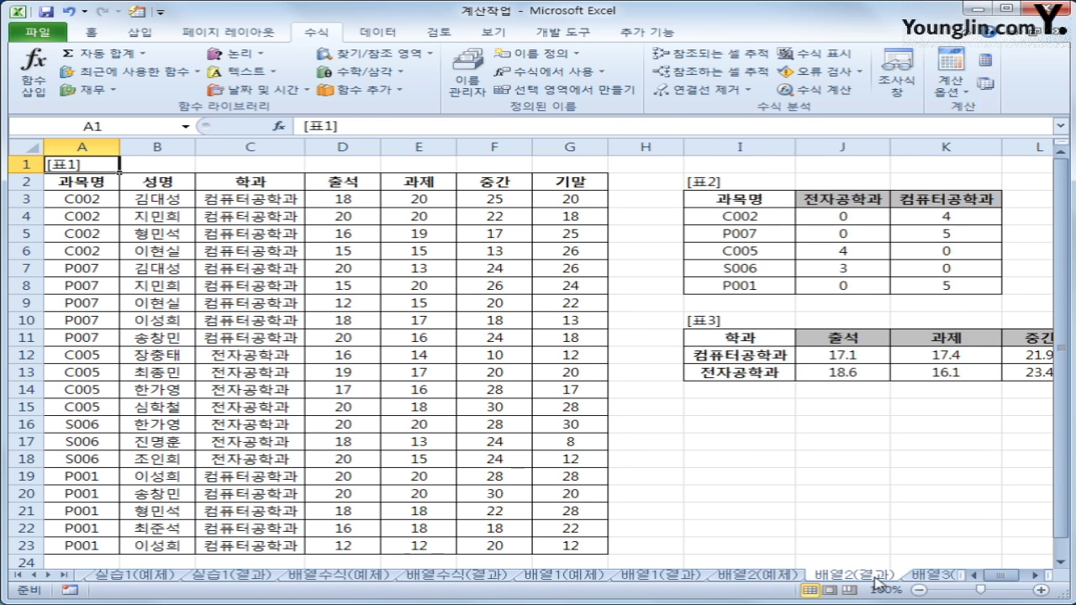
left_click(789, 578)
left_click(837, 579)
left_click(912, 577)
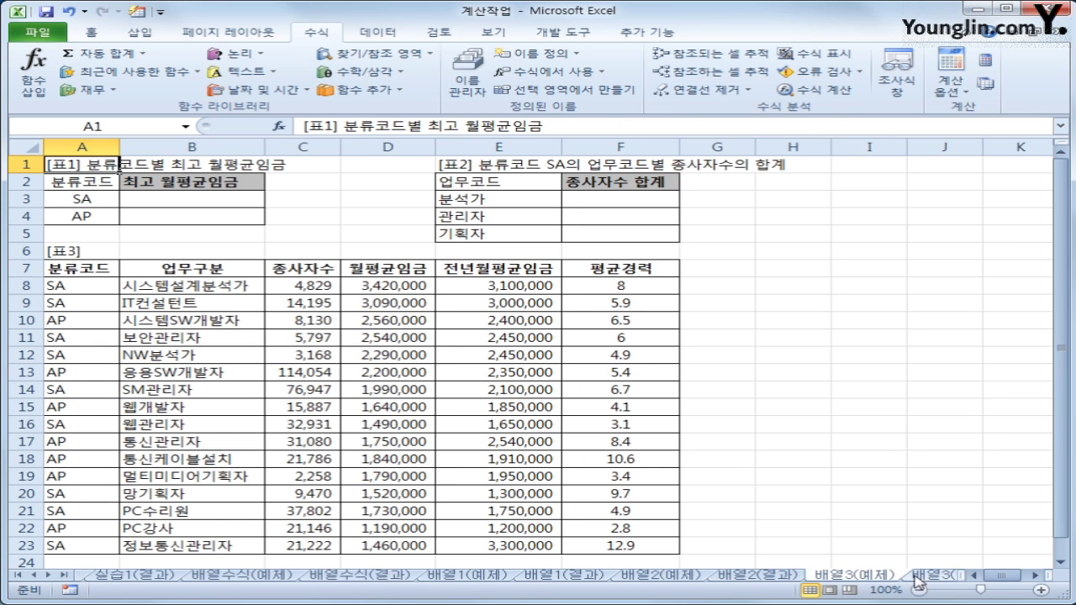
left_click(45, 575)
left_click(45, 575)
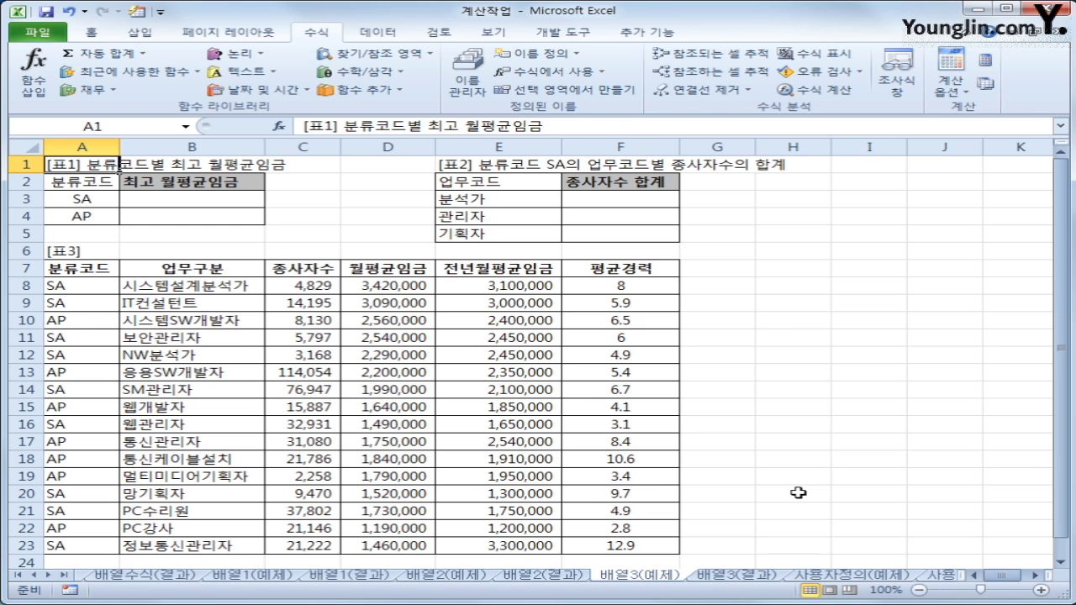
Examine the 분류코드 and 월평균임금 columns of [표3] against the 분류코드 entries and empty 최고 월평균임금 cells of [표1]
left_click_drag(73, 273, 637, 546)
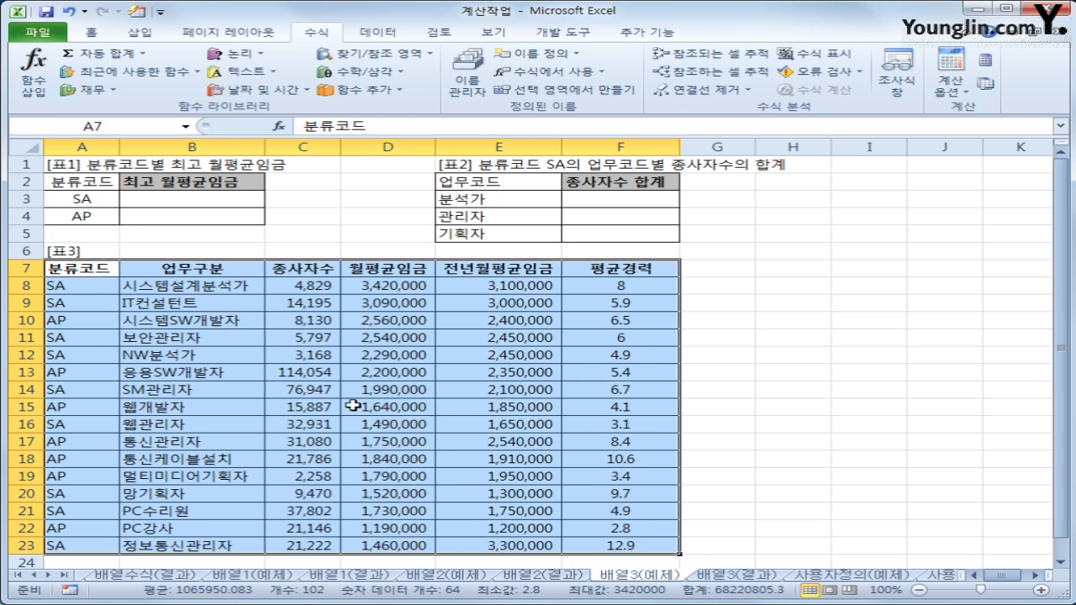
left_click(201, 200)
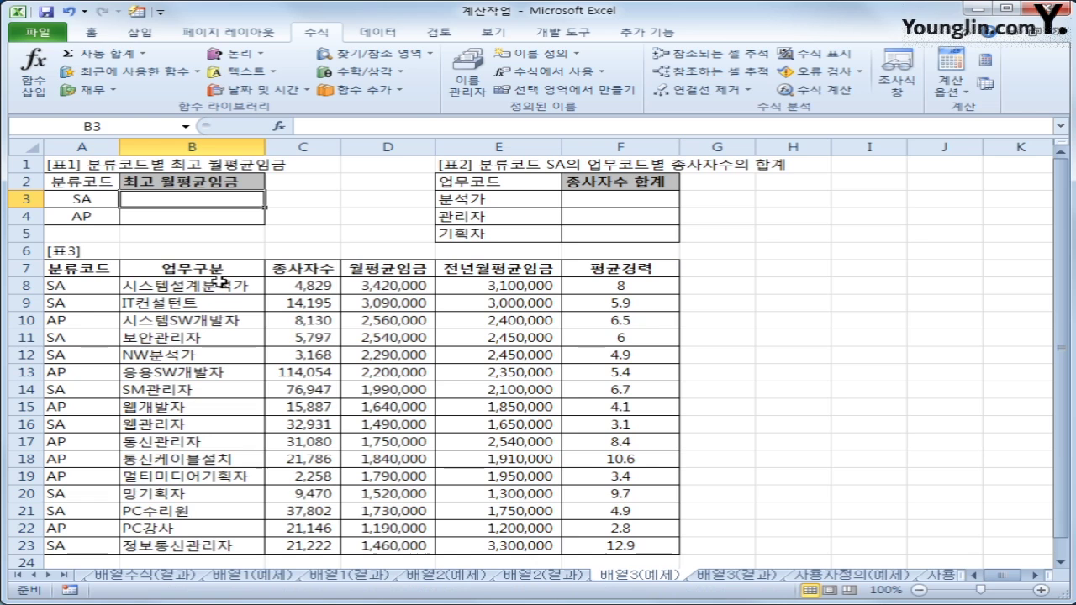
left_click(92, 290)
left_click(93, 319)
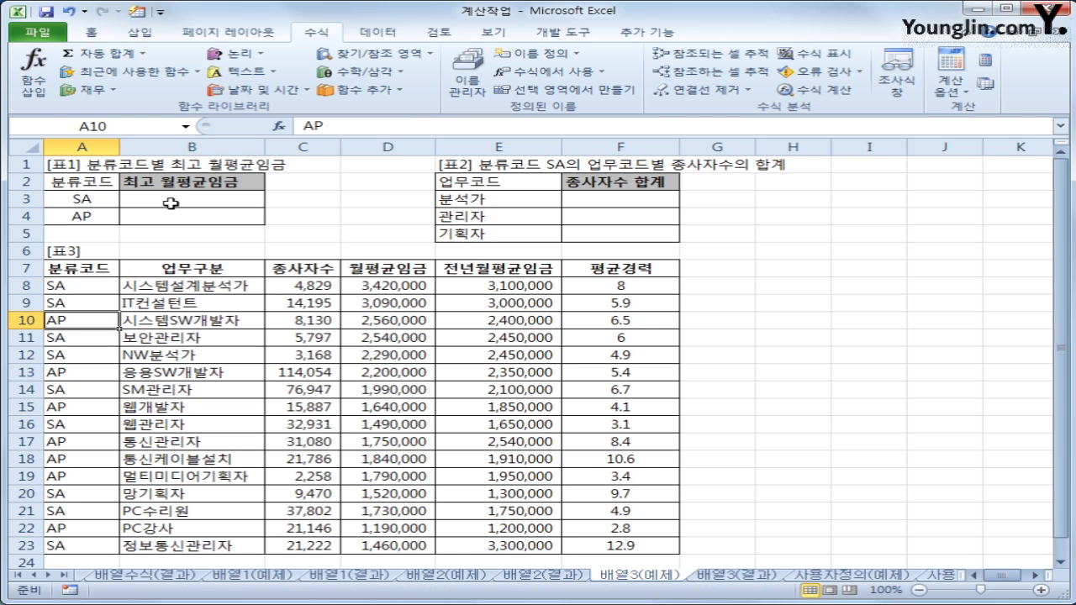
left_click_drag(369, 286, 368, 546)
left_click(232, 203)
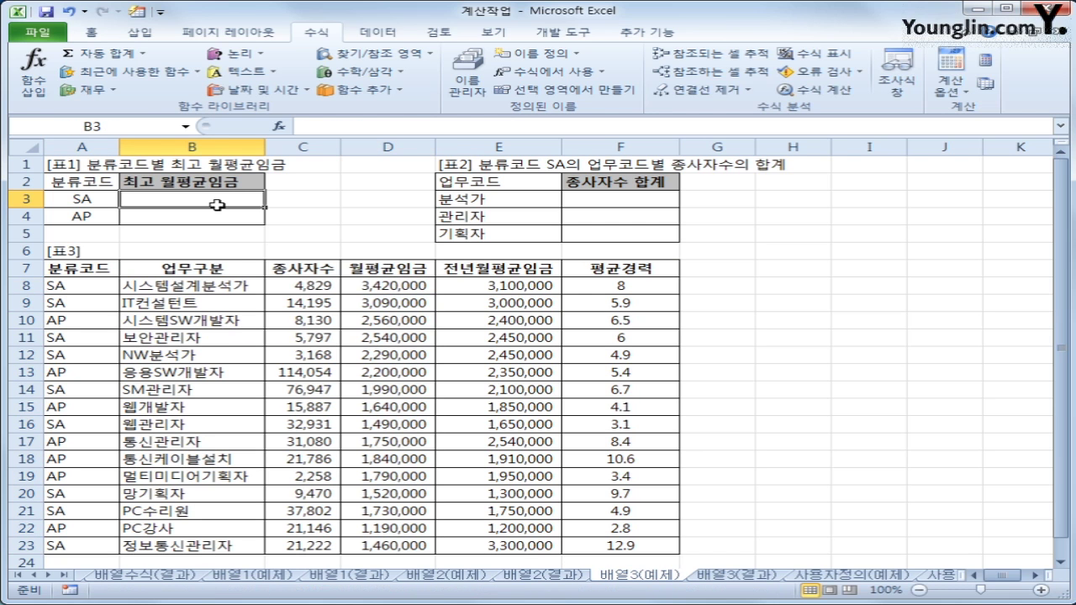
left_click(79, 202)
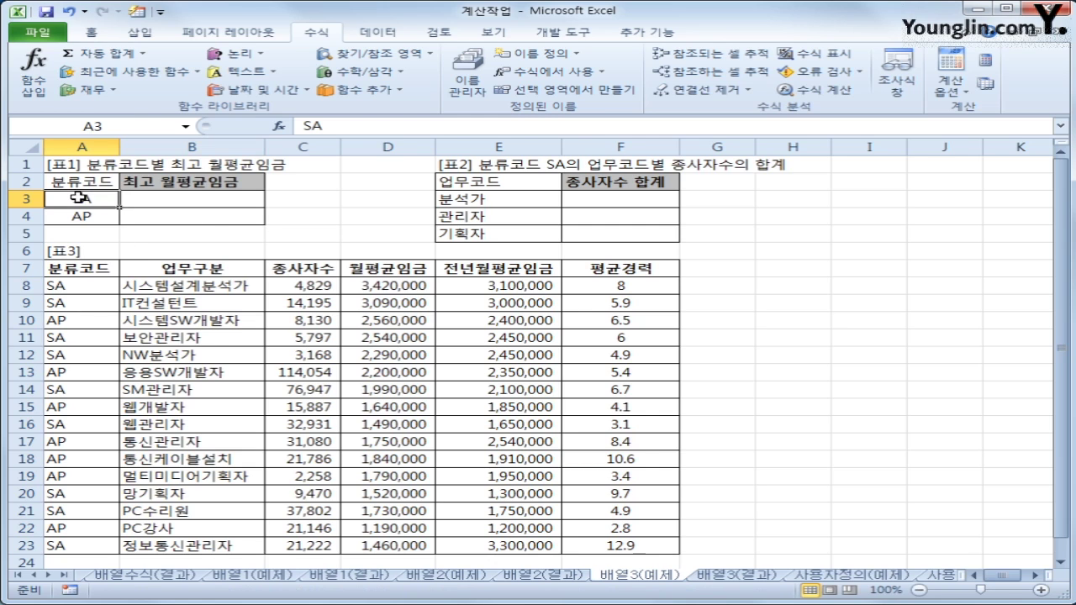
Start a MAX formula with a nested IF in B3 that tests the absolute 분류코드 range $A$8:$A$23
left_click(193, 200)
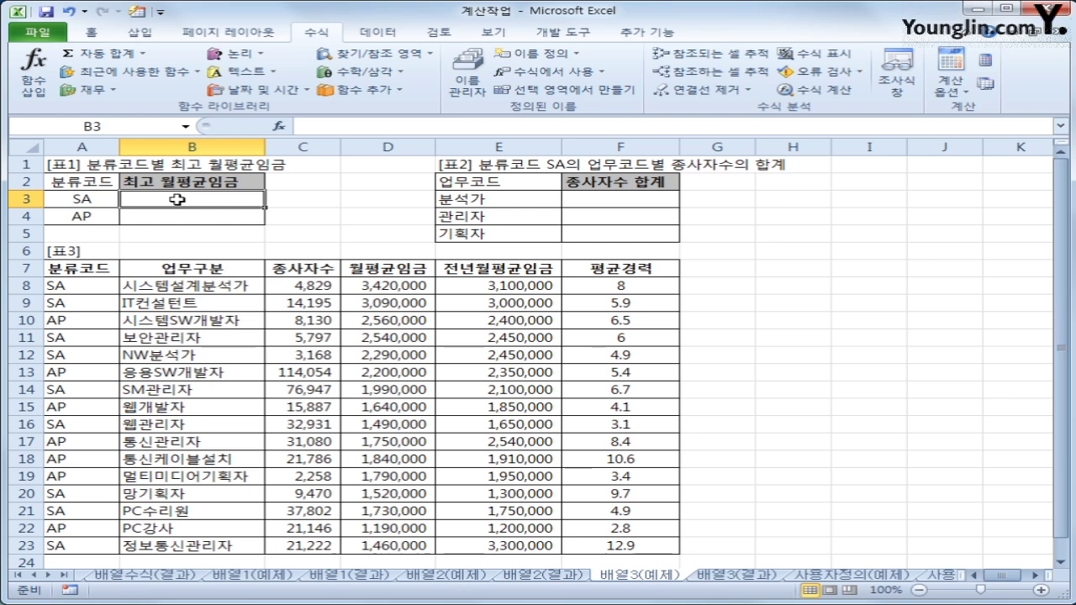
type("=max(")
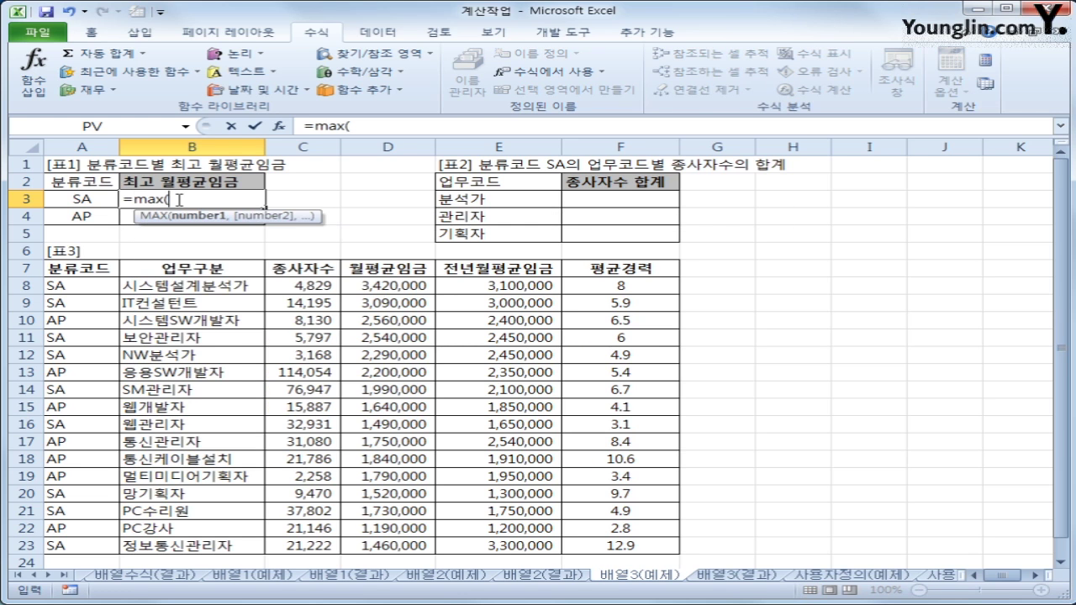
type("if(")
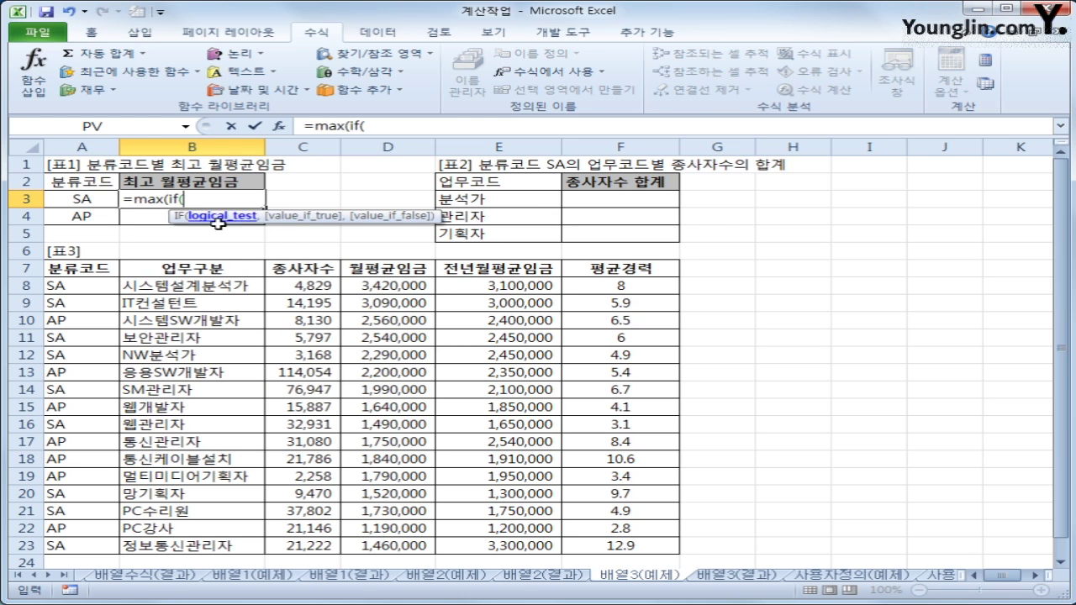
left_click_drag(78, 281, 75, 548)
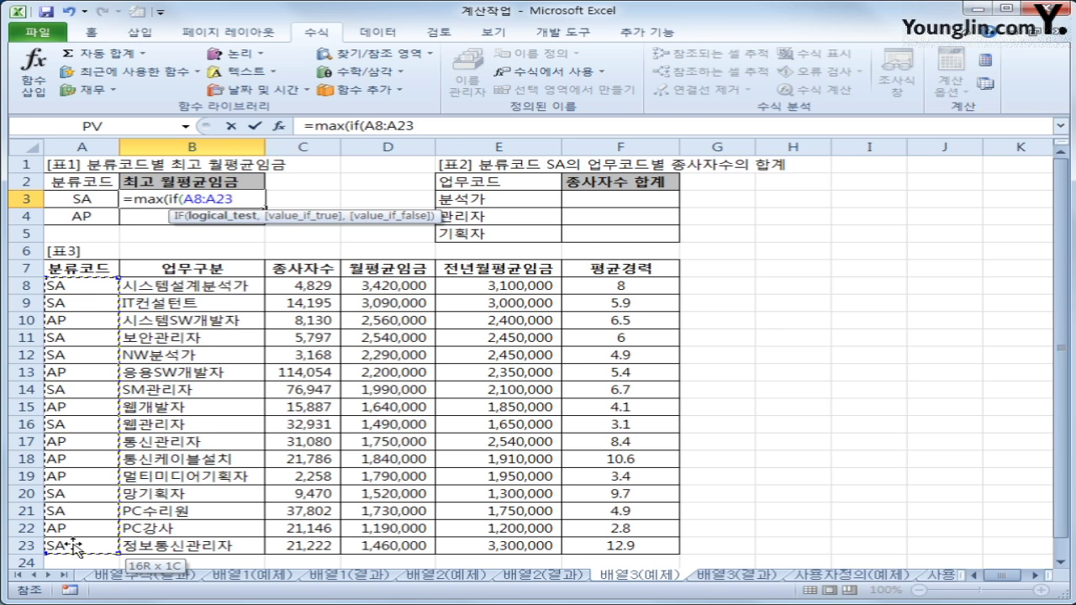
left_click_drag(76, 548, 74, 545)
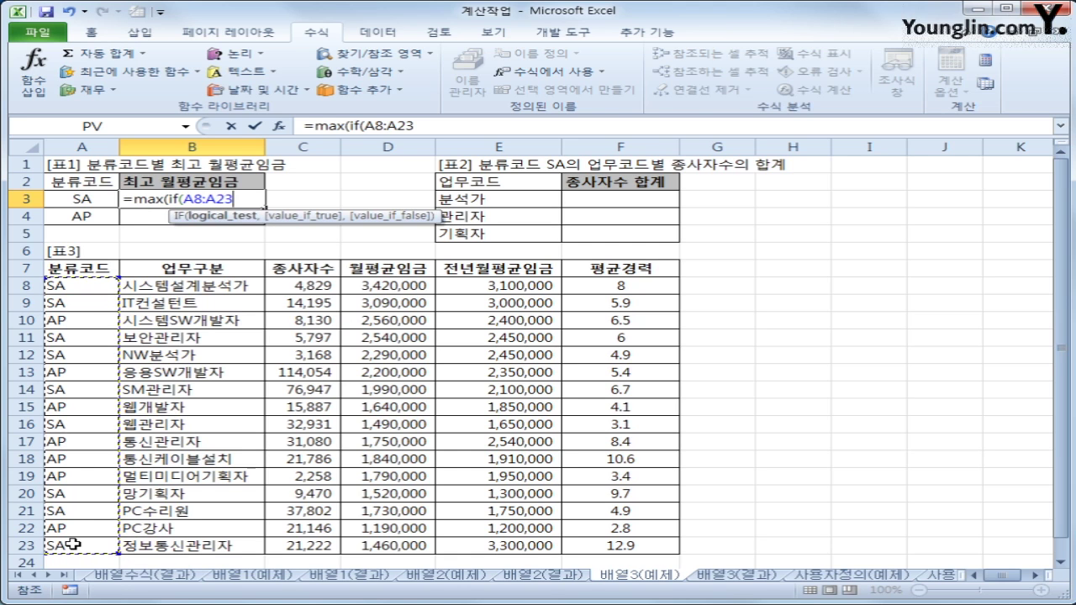
key("F4")
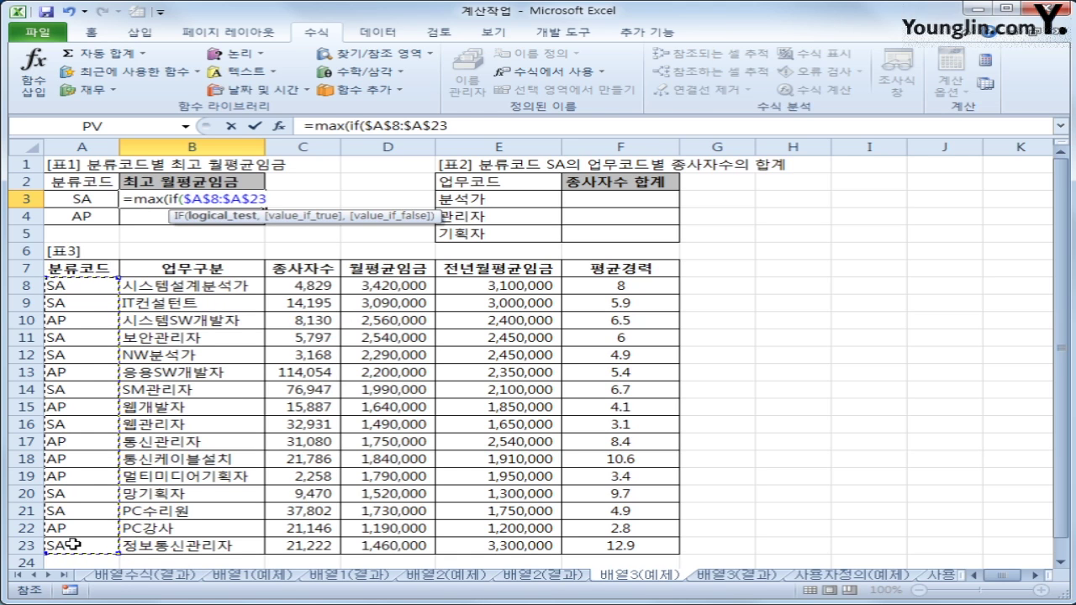
Compare the 분류코드 range in the B3 formula with the column-locked $A3 and begin the IF's value-if-true argument
type("=")
key("Left")
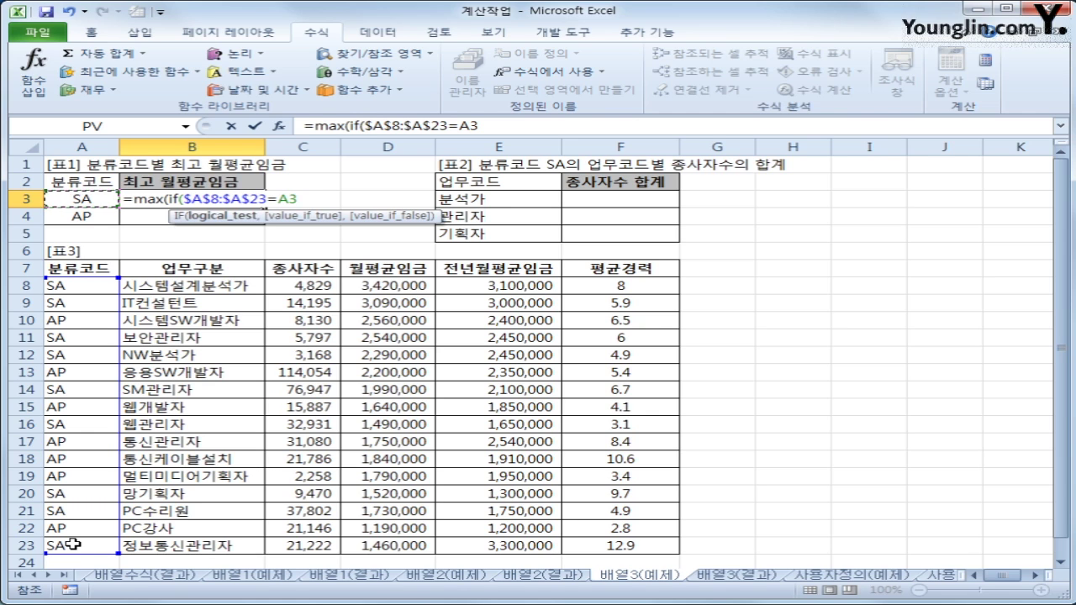
key("F4")
key("F4")
key("F4")
type(")*")
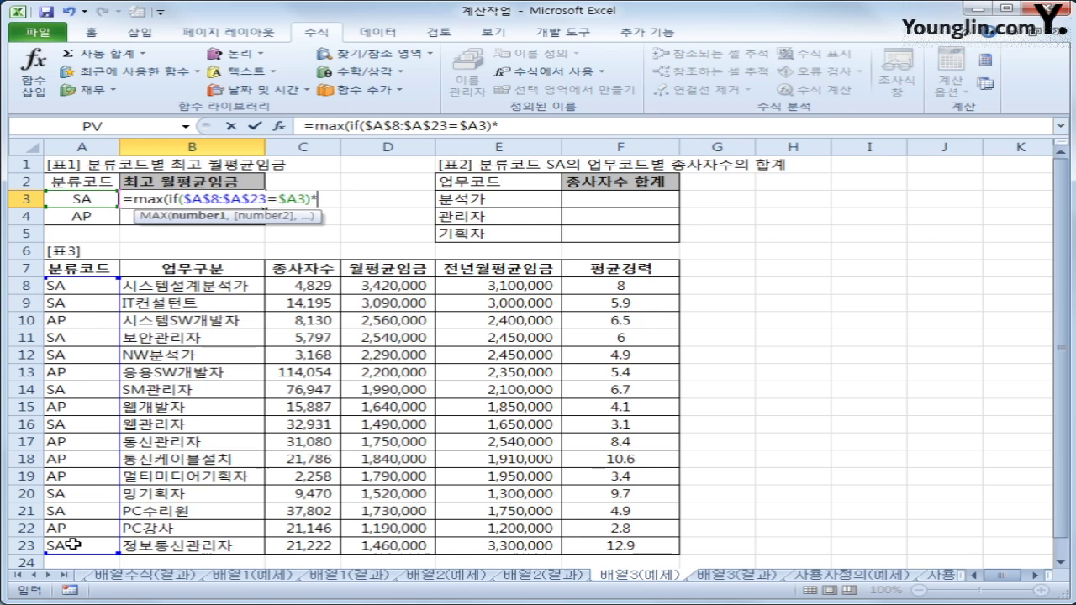
type(",")
key("BackSpace")
key("BackSpace")
type(",")
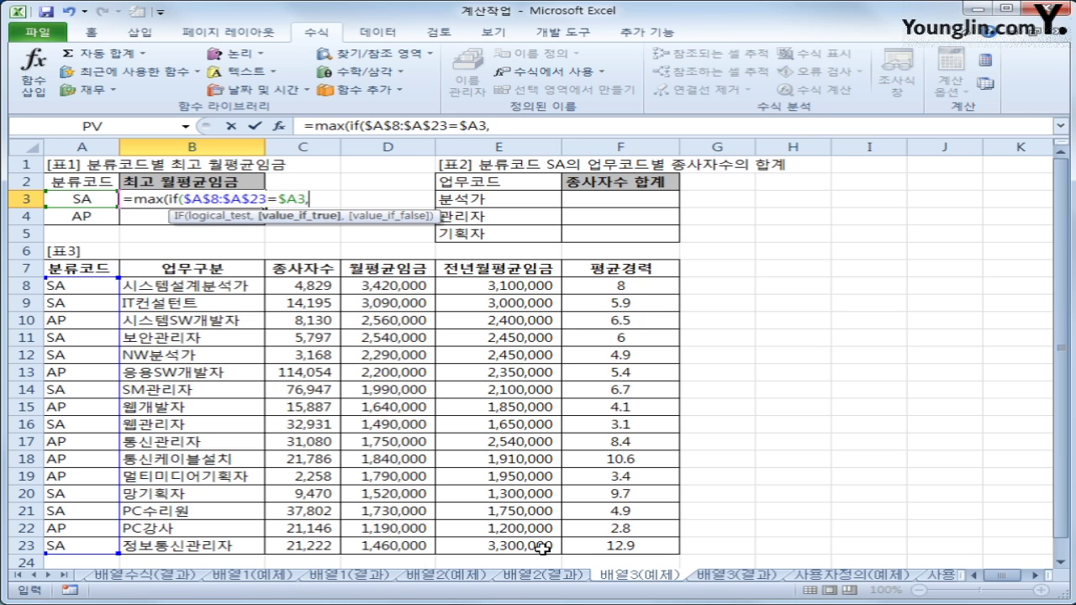
Complete B3 as an array formula with $D$8:$D$23 as the IF's value-if-true range and fill it down to B4
left_click_drag(403, 288, 383, 545)
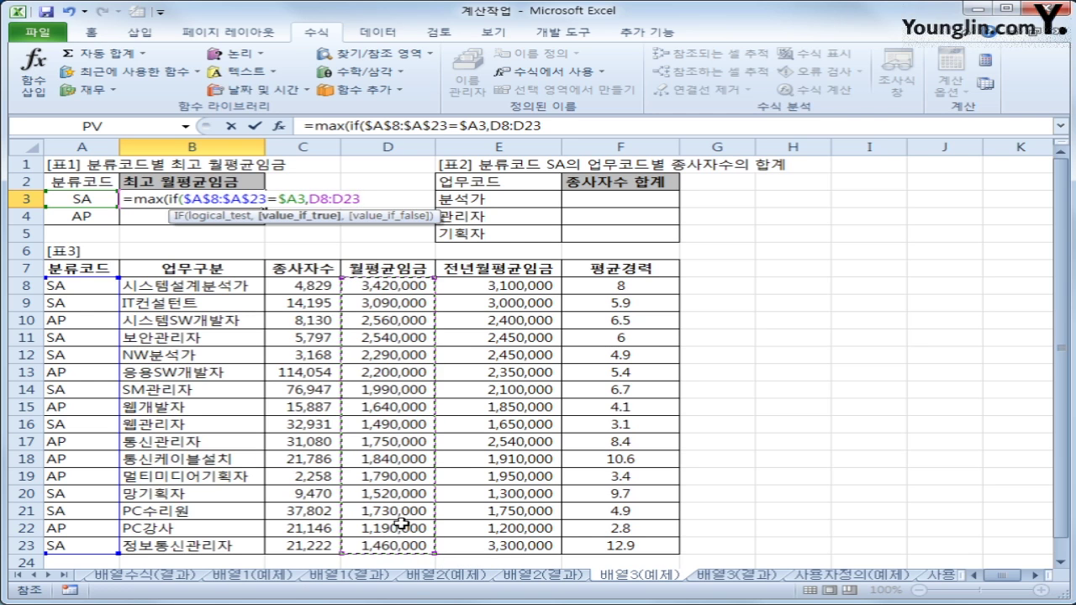
key("F4")
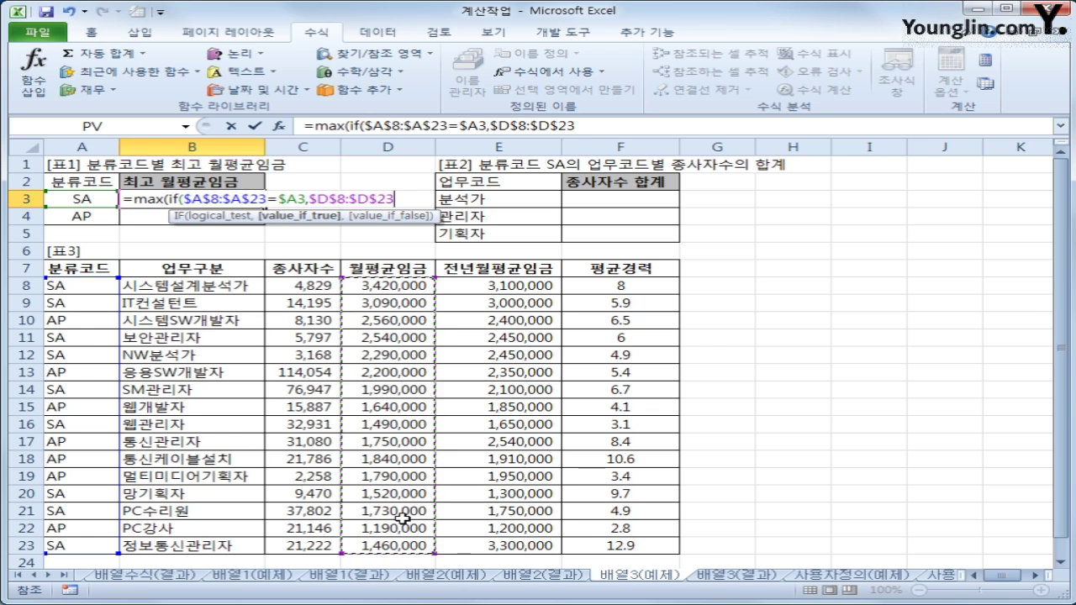
type(")")
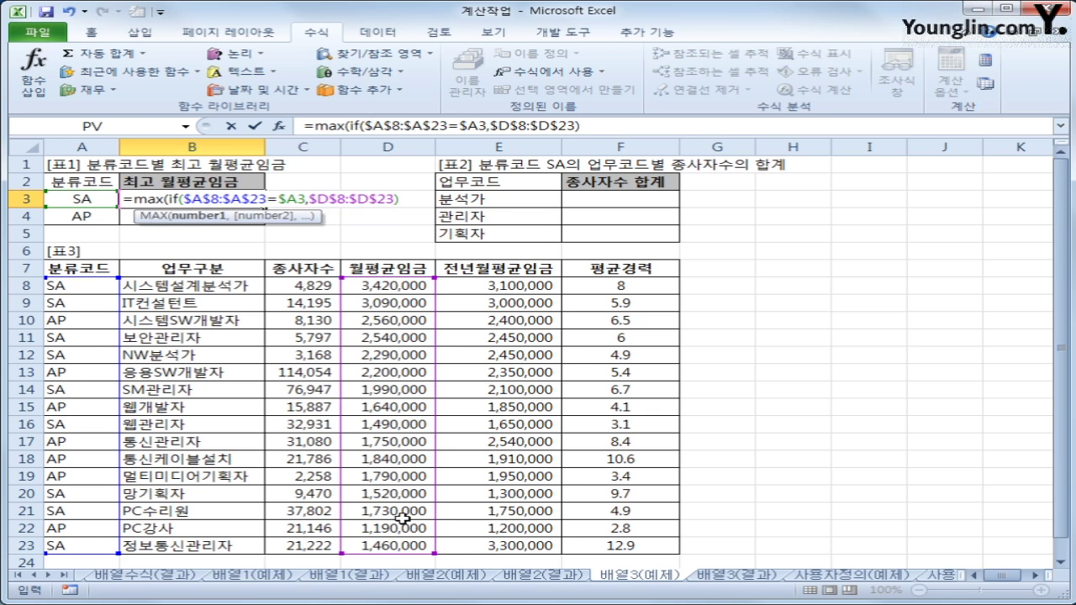
type(")")
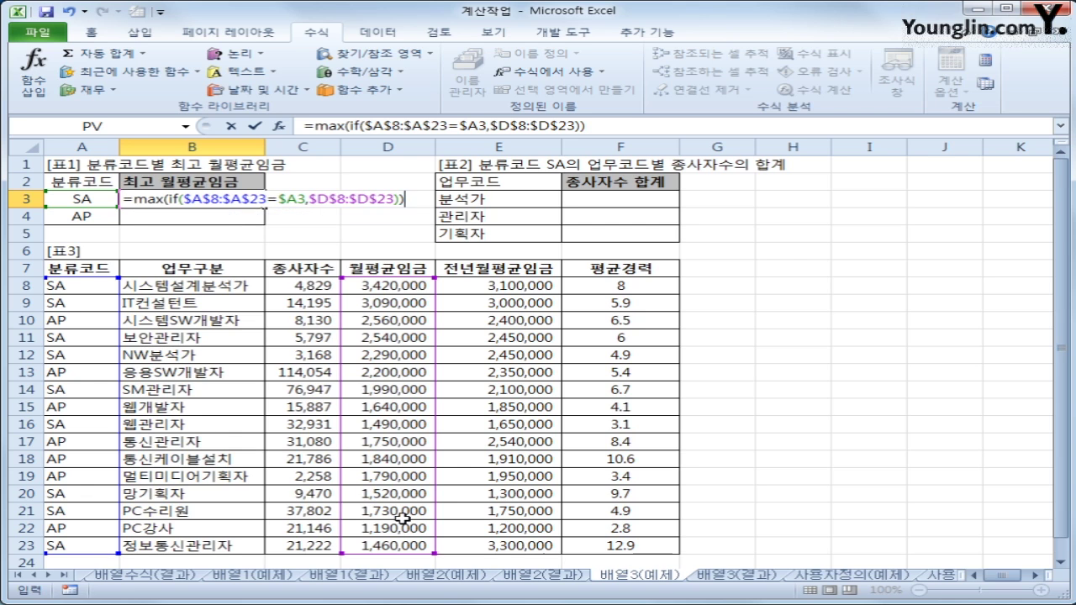
key("ctrl+shift+Return")
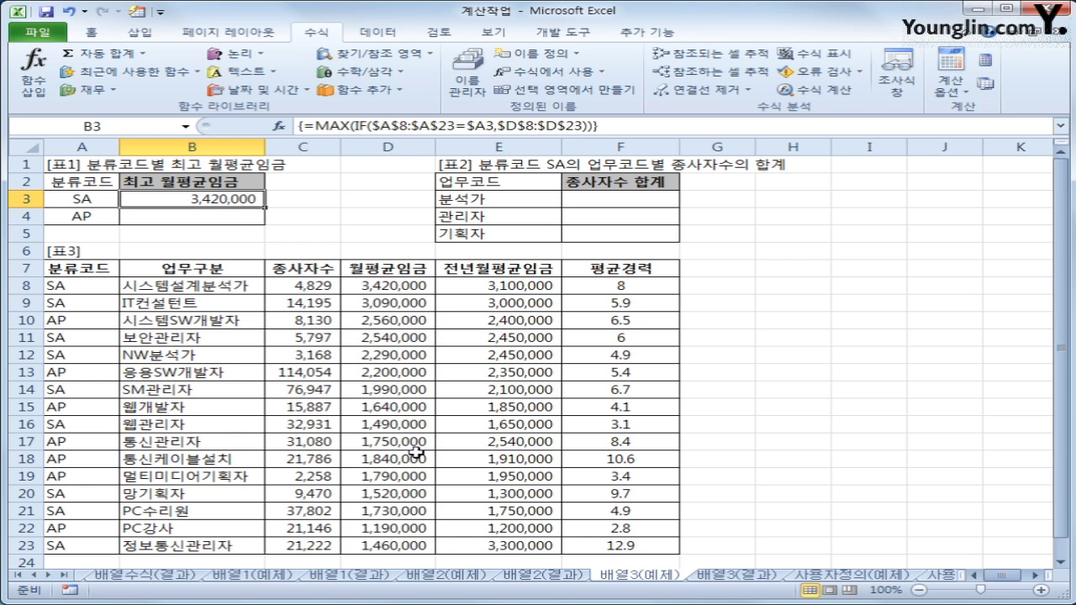
left_click_drag(265, 207, 265, 223)
Examine the 업무구분 and 분류코드 columns of [표3] as criteria for the 종사자수 합계 cells of [표2]
left_click(612, 201)
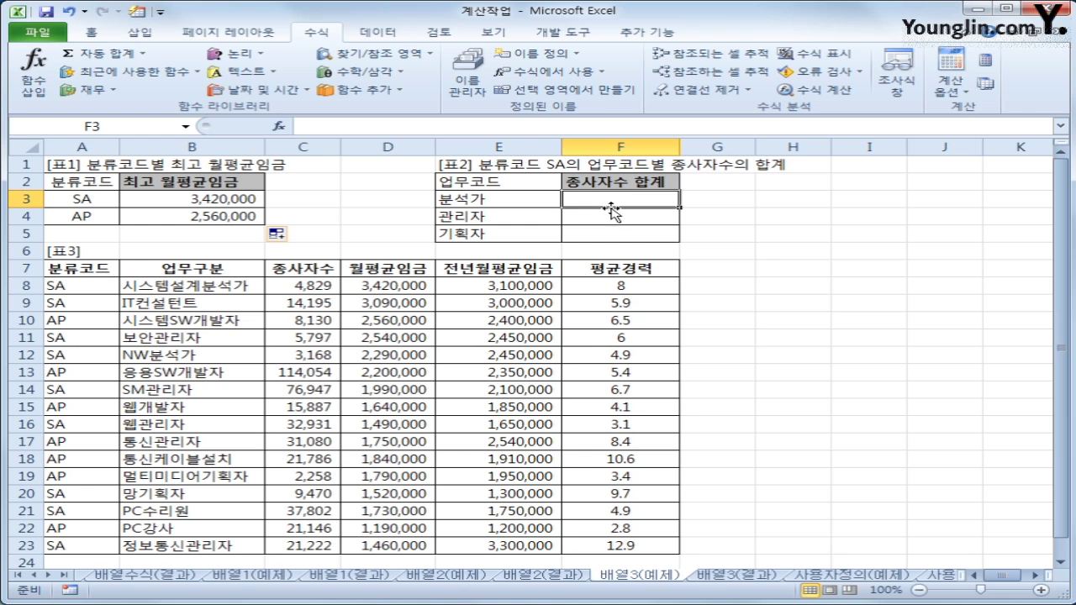
left_click(231, 286)
left_click_drag(231, 286, 169, 539)
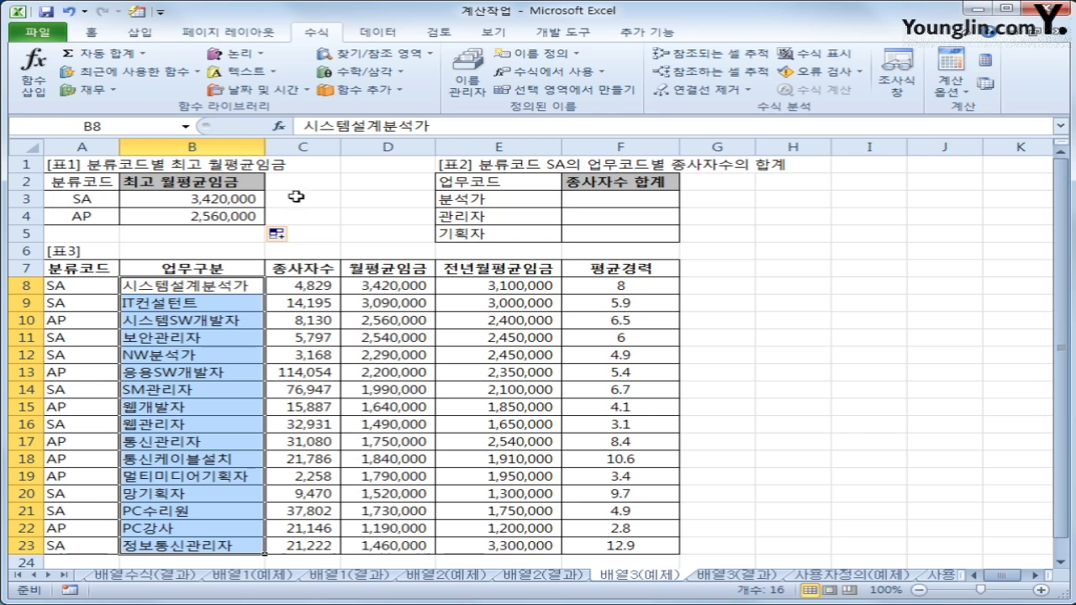
left_click(81, 276)
left_click(76, 286)
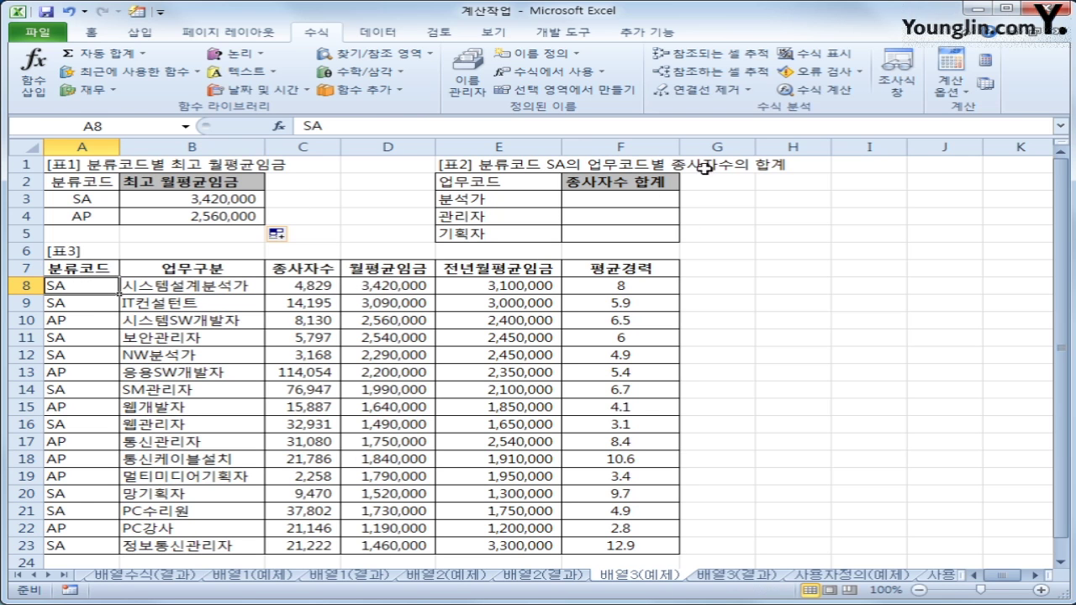
left_click(654, 196)
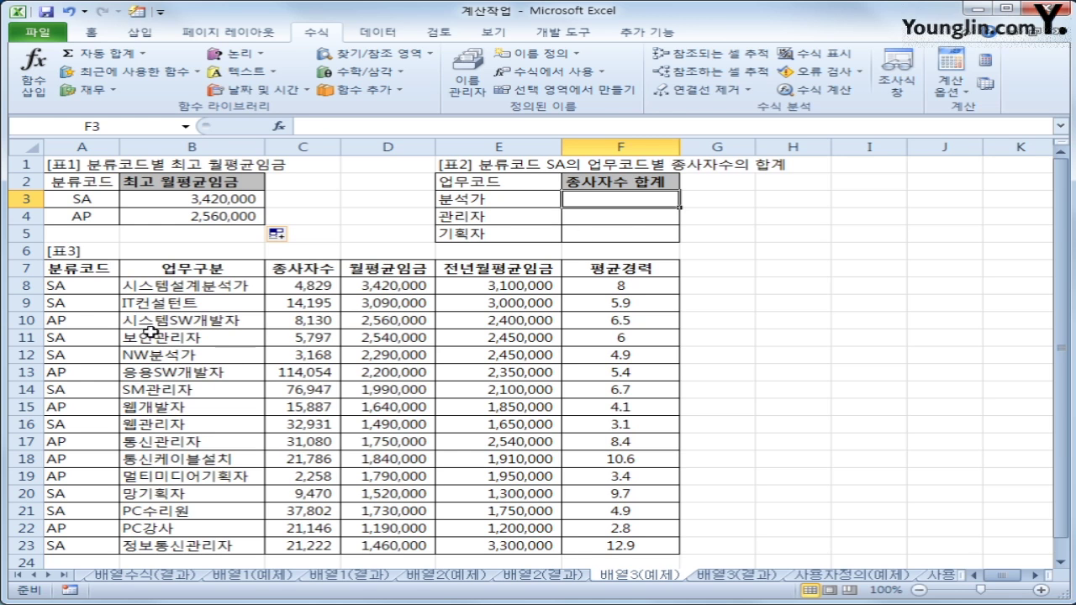
left_click(83, 283)
left_click_drag(83, 283, 74, 545)
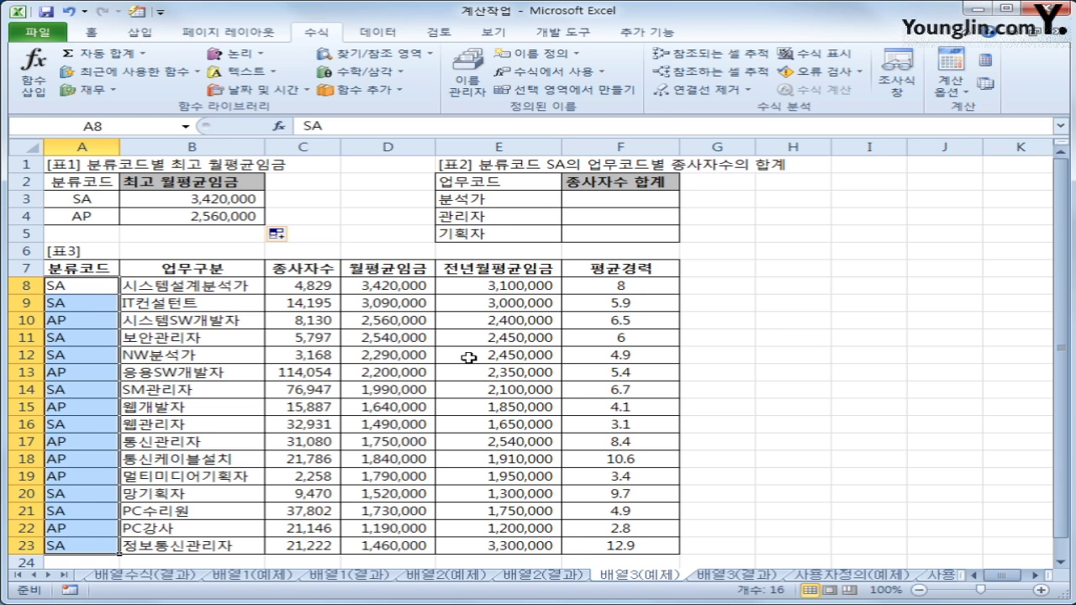
left_click(626, 200)
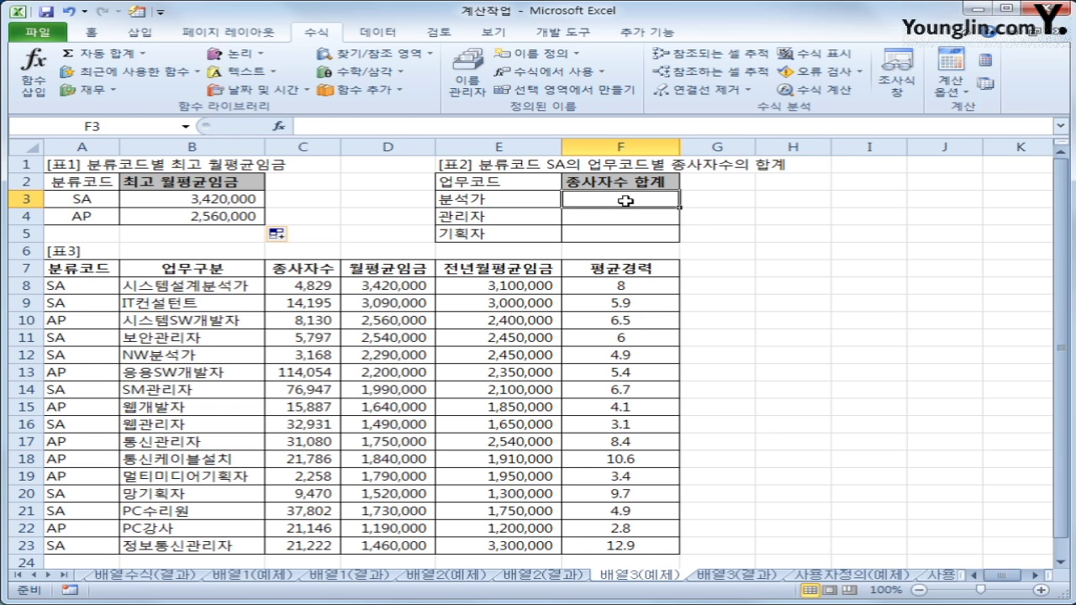
Compare the 업무구분 entries of [표3] with the 업무코드 entries in E3:E5 and examine the 종사자수 column
left_click_drag(228, 286, 180, 546)
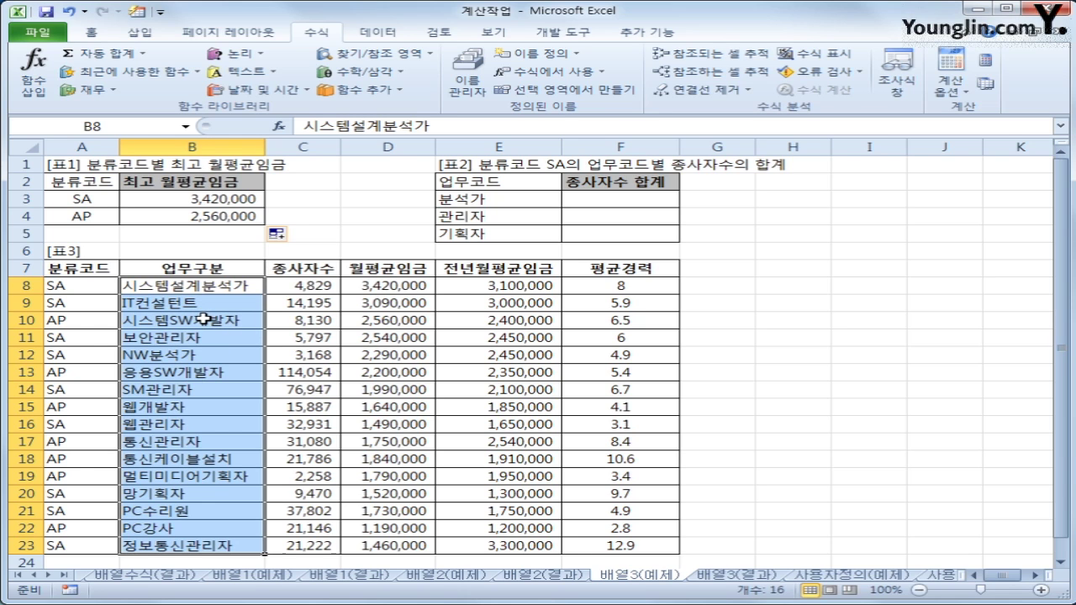
left_click(494, 204)
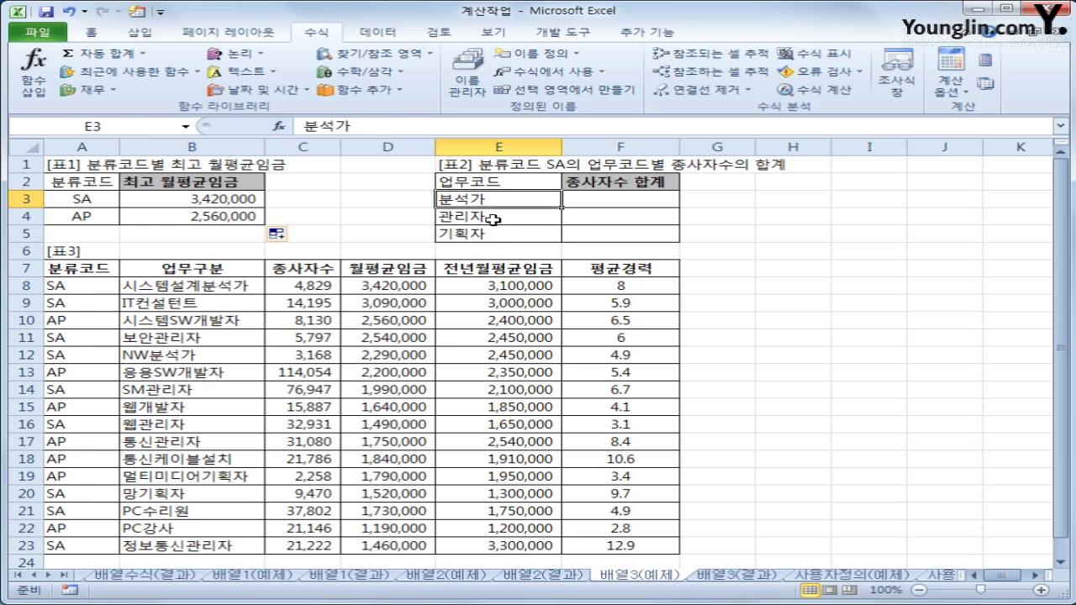
left_click(494, 219)
left_click(491, 239)
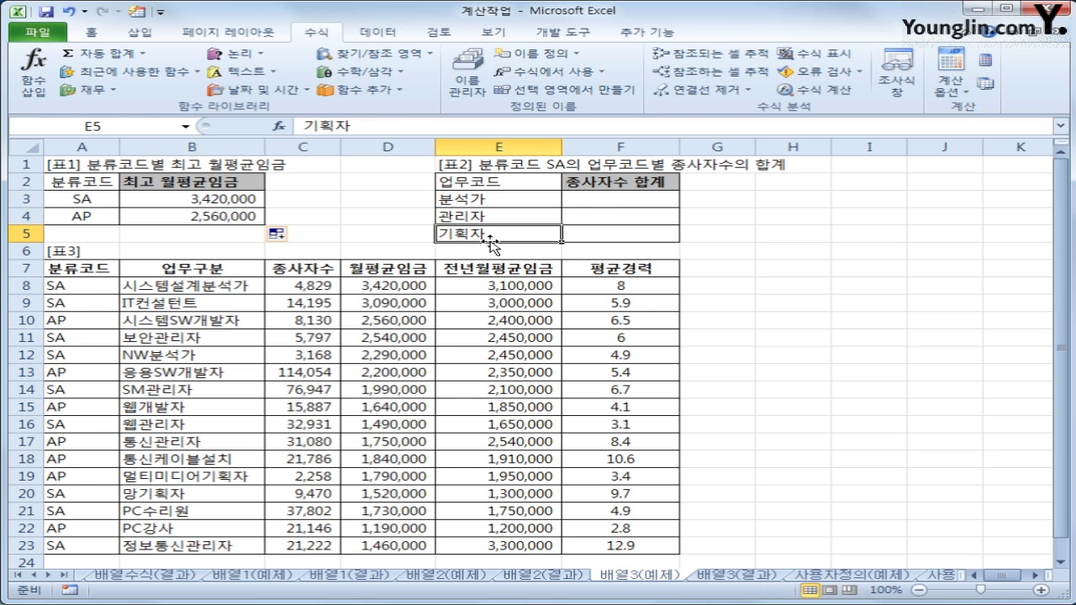
left_click(595, 203)
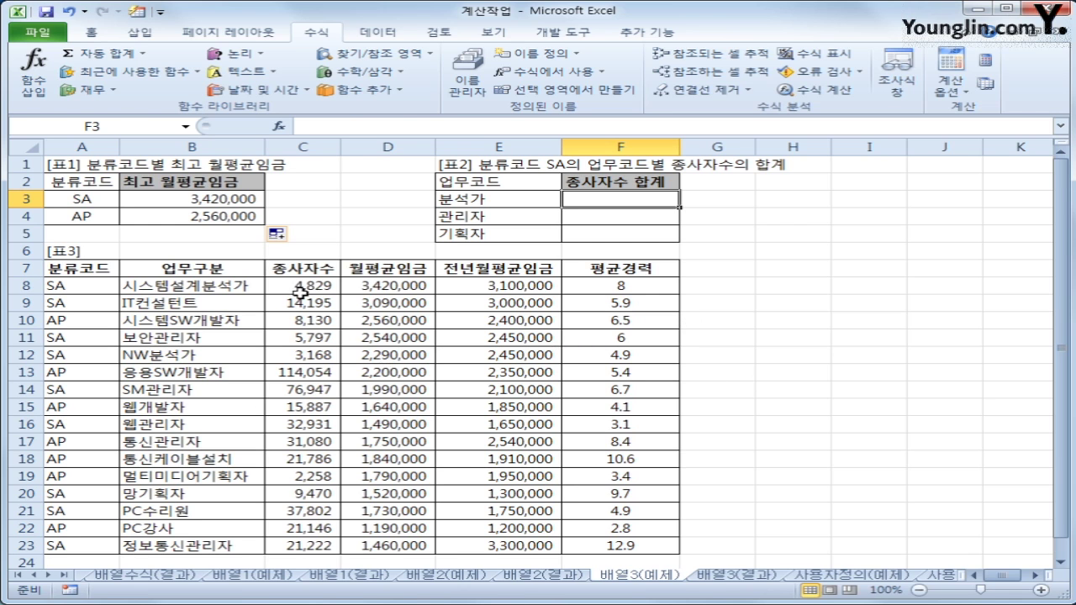
left_click_drag(300, 292, 300, 546)
left_click(622, 203)
left_click_drag(191, 285, 197, 550)
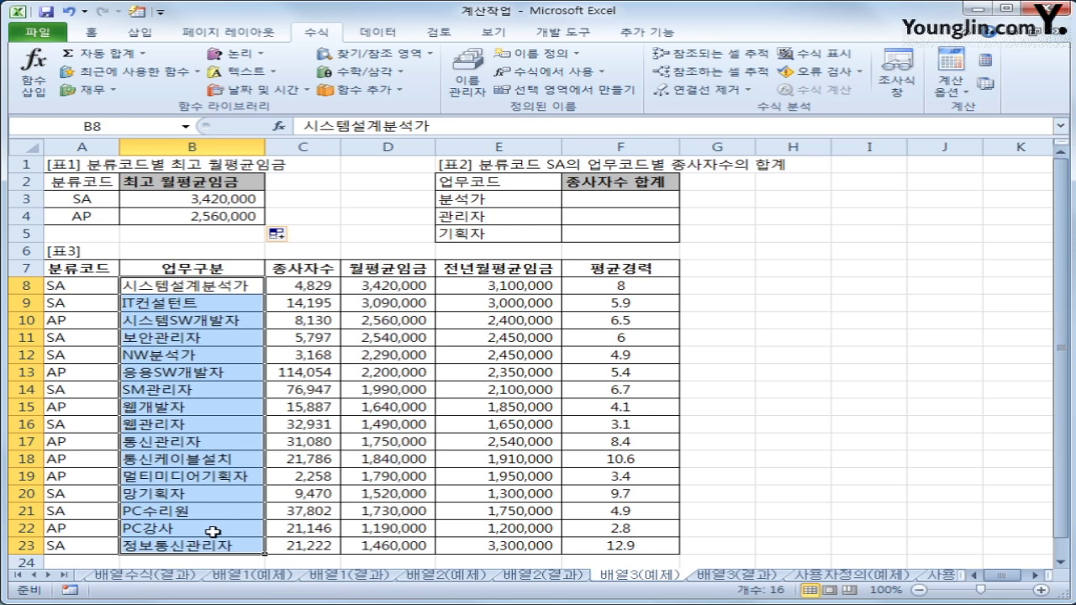
Start a SUM formula in F3 whose first condition tests whether the absolute range $A$8:$A$23 equals "SA"
left_click(612, 205)
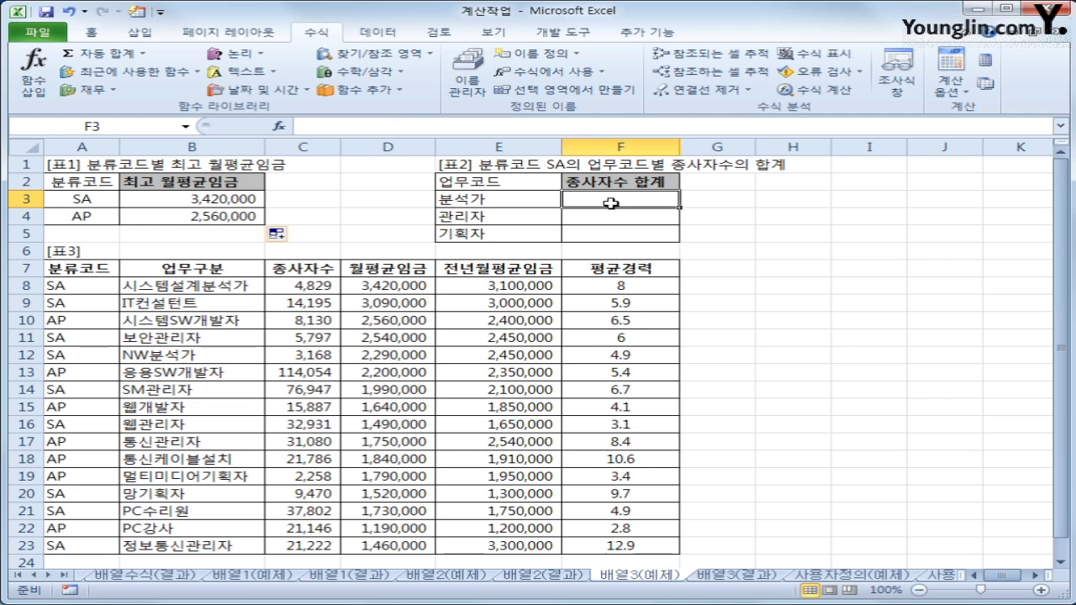
type("=")
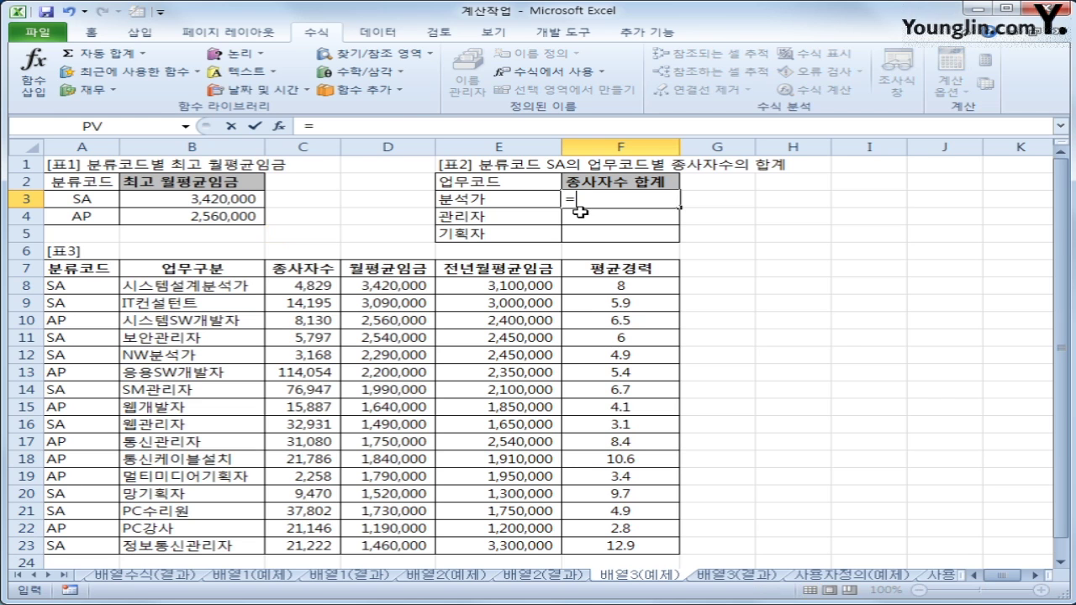
type("sum((")
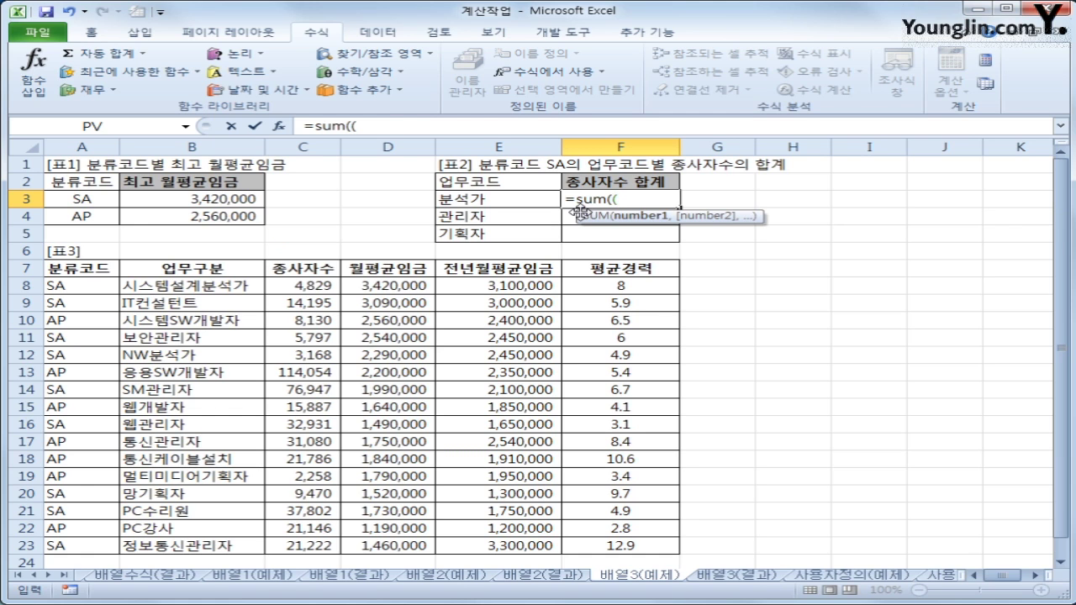
left_click_drag(94, 288, 86, 551)
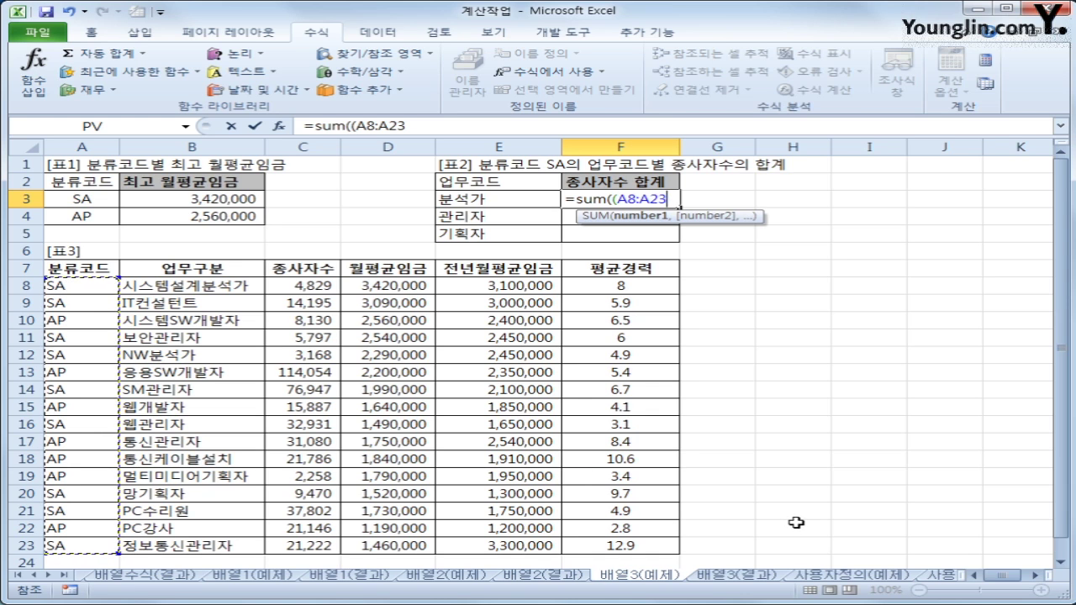
key("F4")
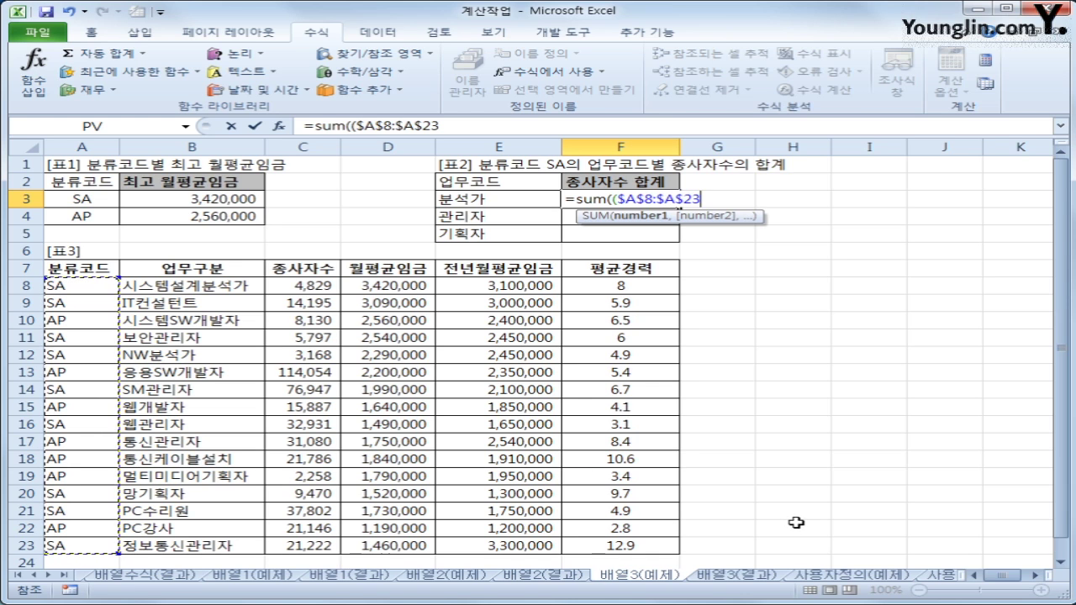
type("=")
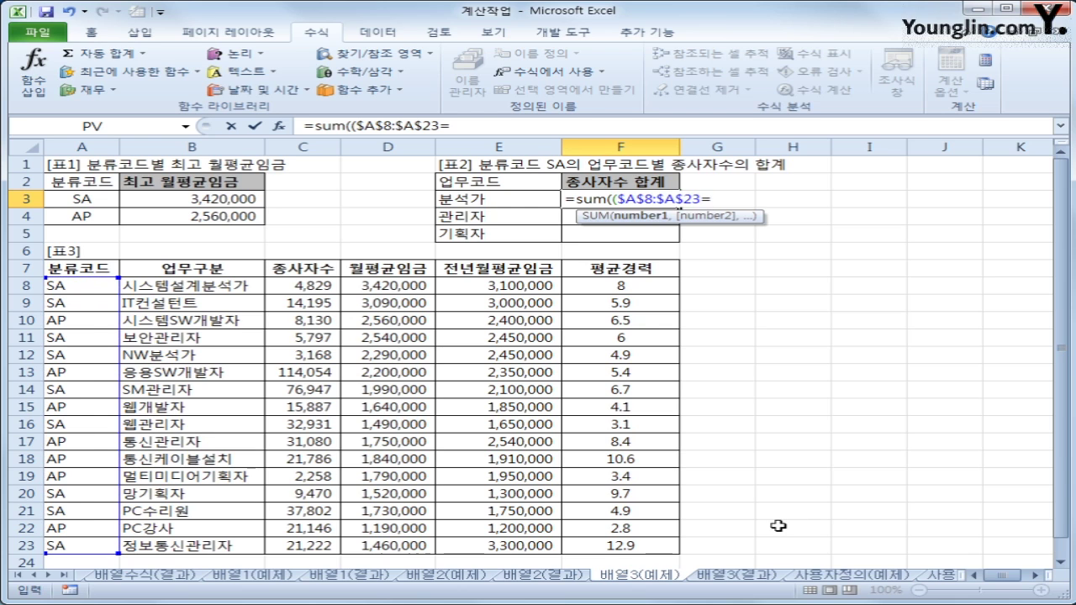
type("\"SA\")*(")
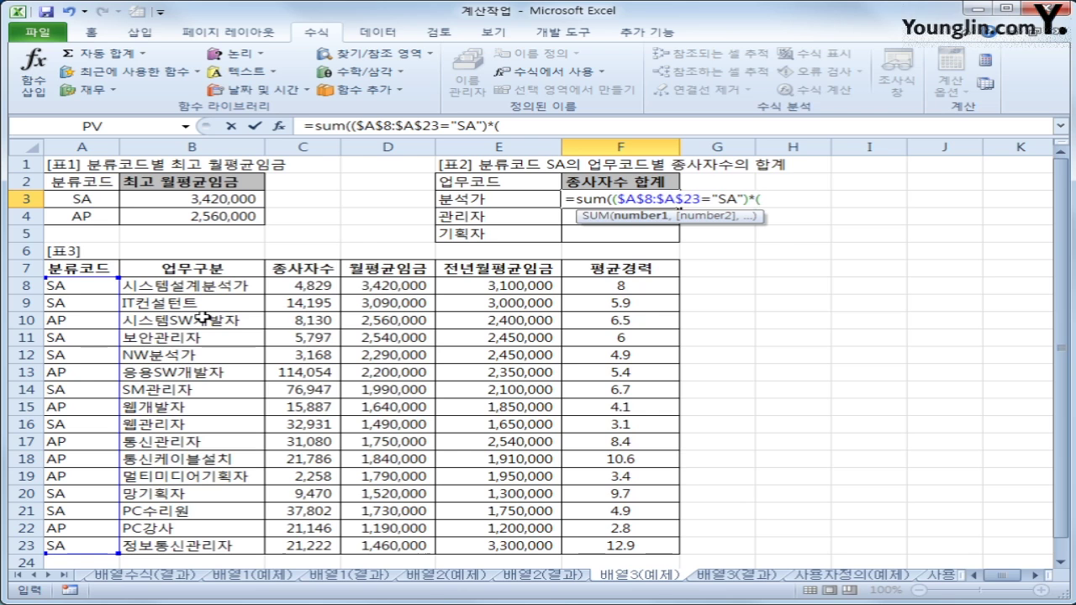
Add a second condition to the F3 formula, RIGHT($B$8:$B$23,3)=$E3, followed by a multiplication sign
type("righ")
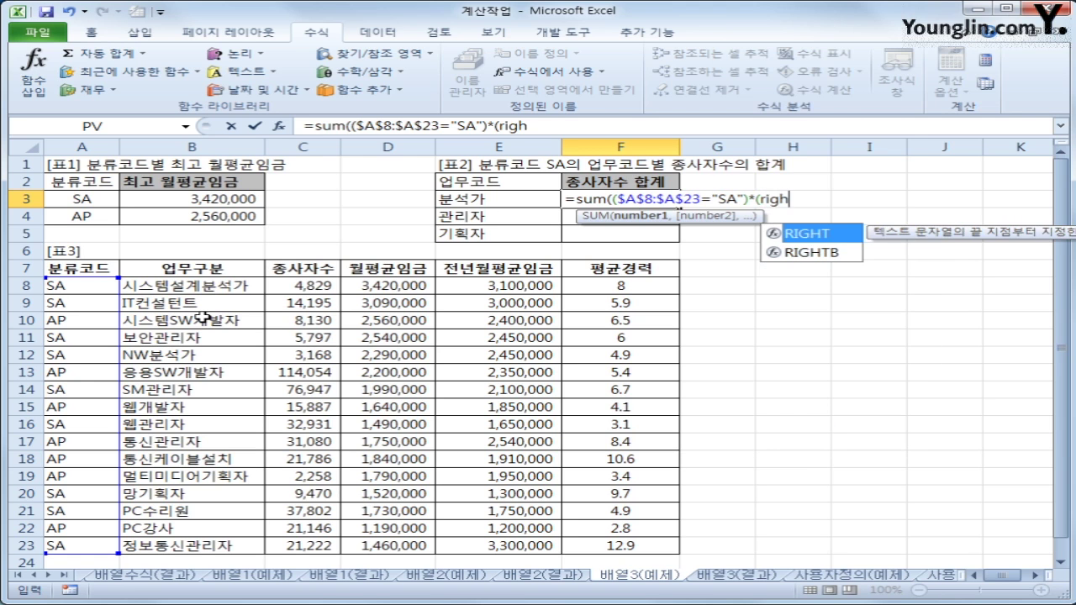
key("Tab")
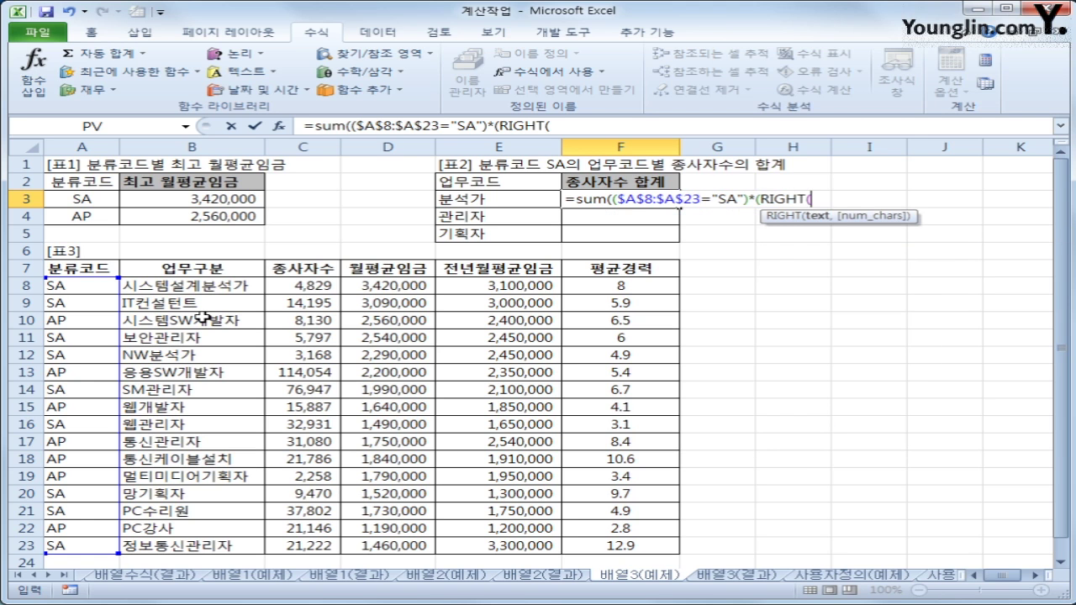
left_click_drag(216, 284, 205, 543)
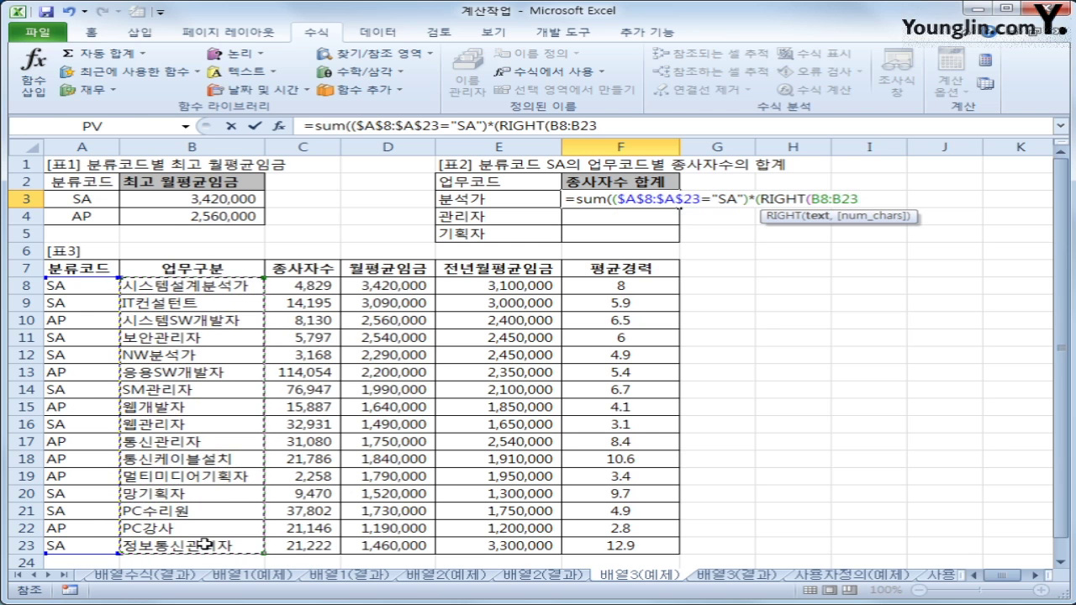
key("F4")
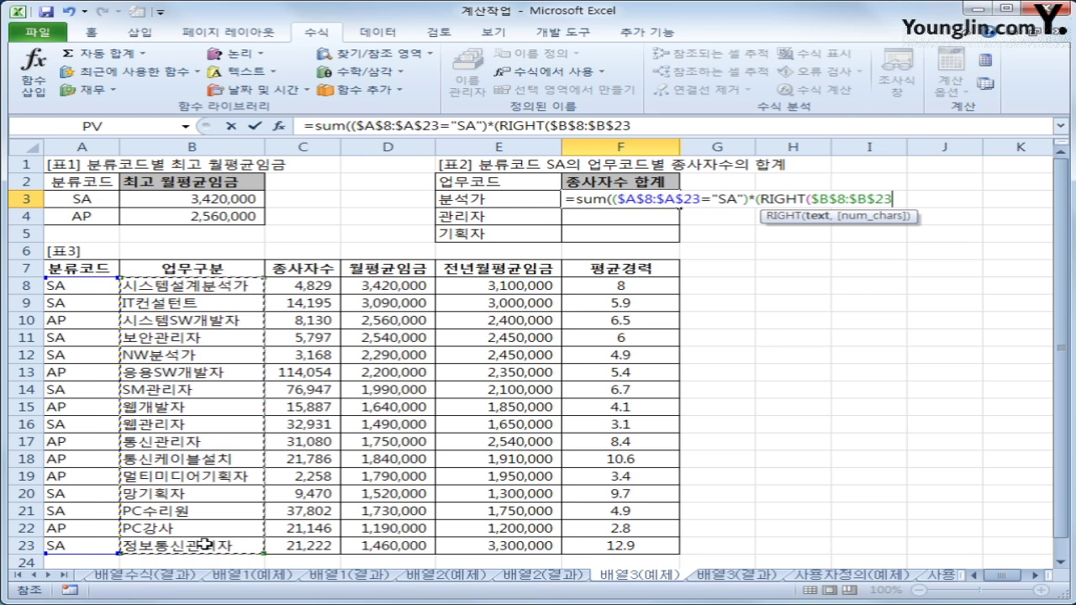
type(",")
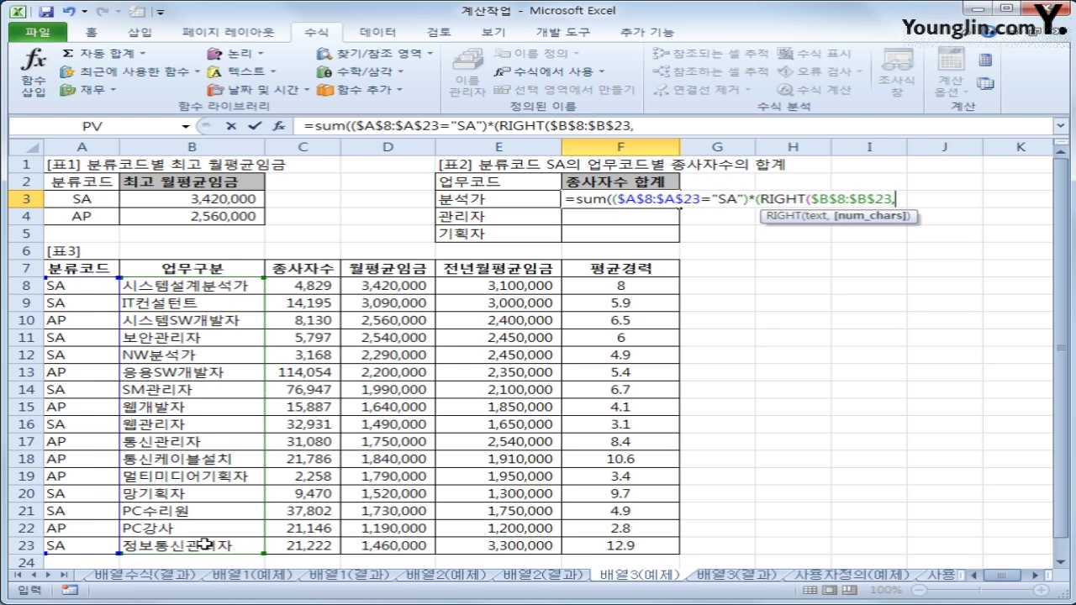
type("3)=")
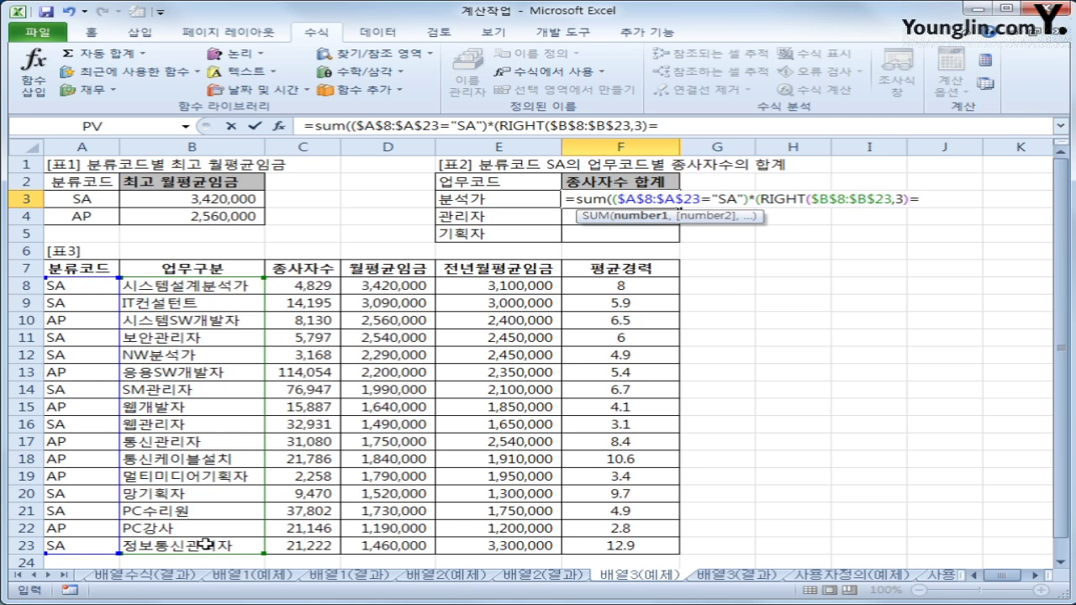
key("Left")
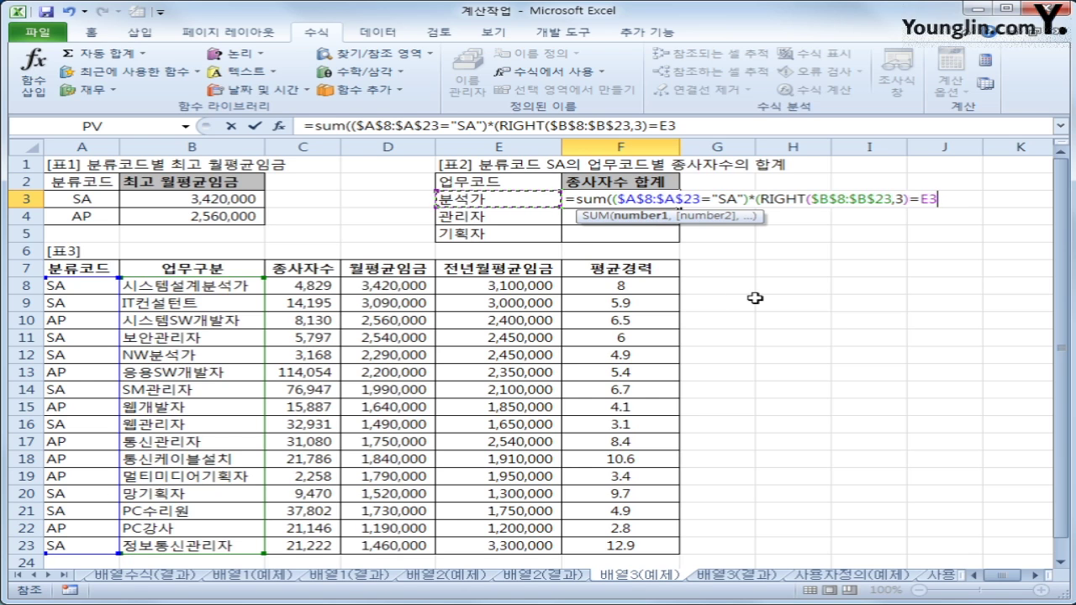
key("F4")
key("F4")
key("F4")
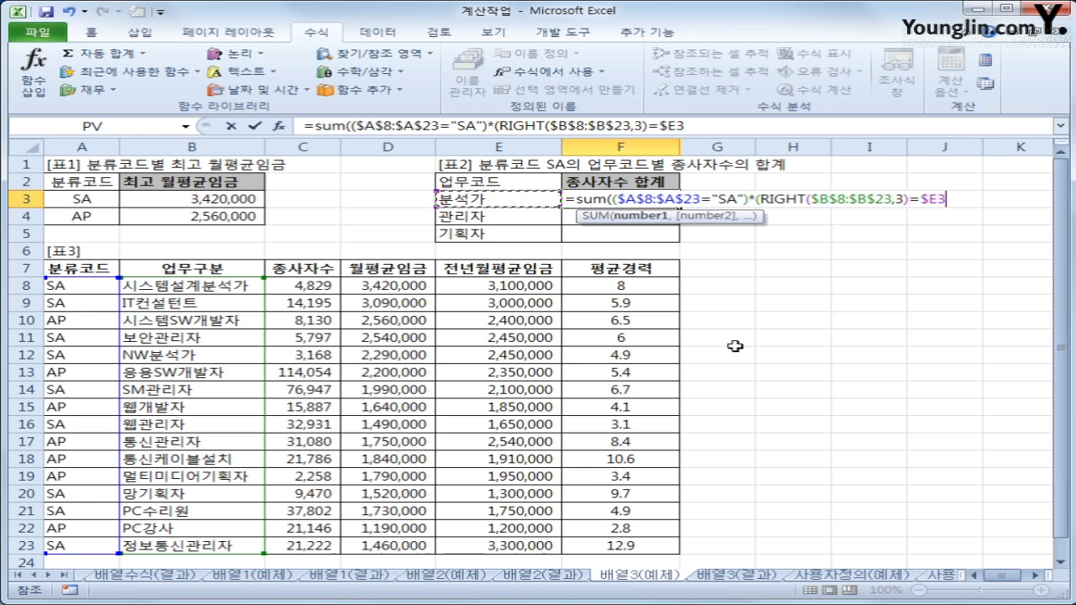
type(")*")
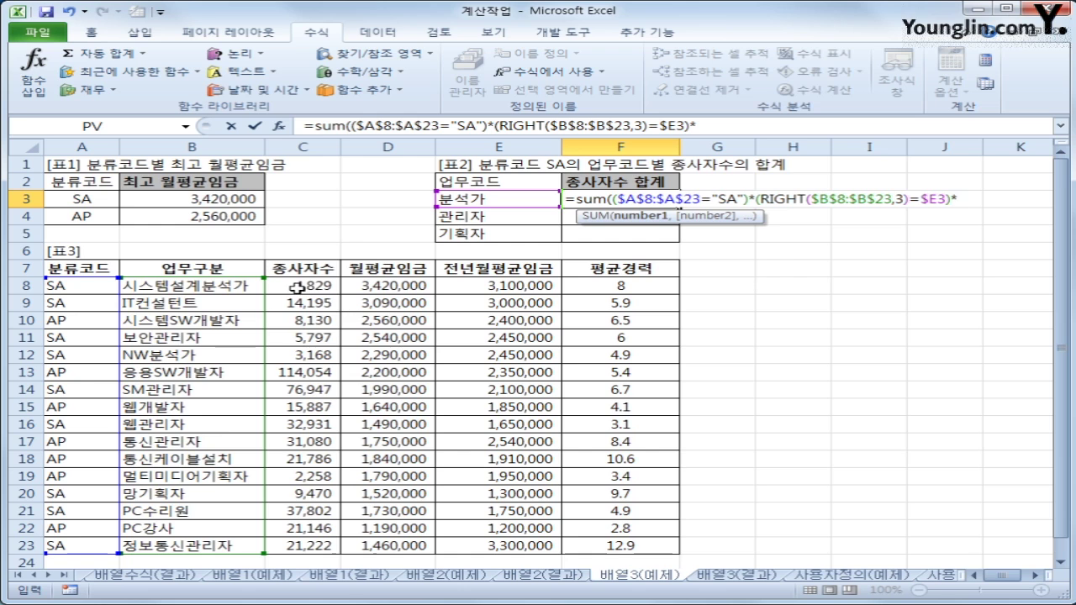
Complete F3 as an array formula by multiplying the conditions by $C$8:$C$23 and fill it down to F5
left_click_drag(298, 287, 289, 549)
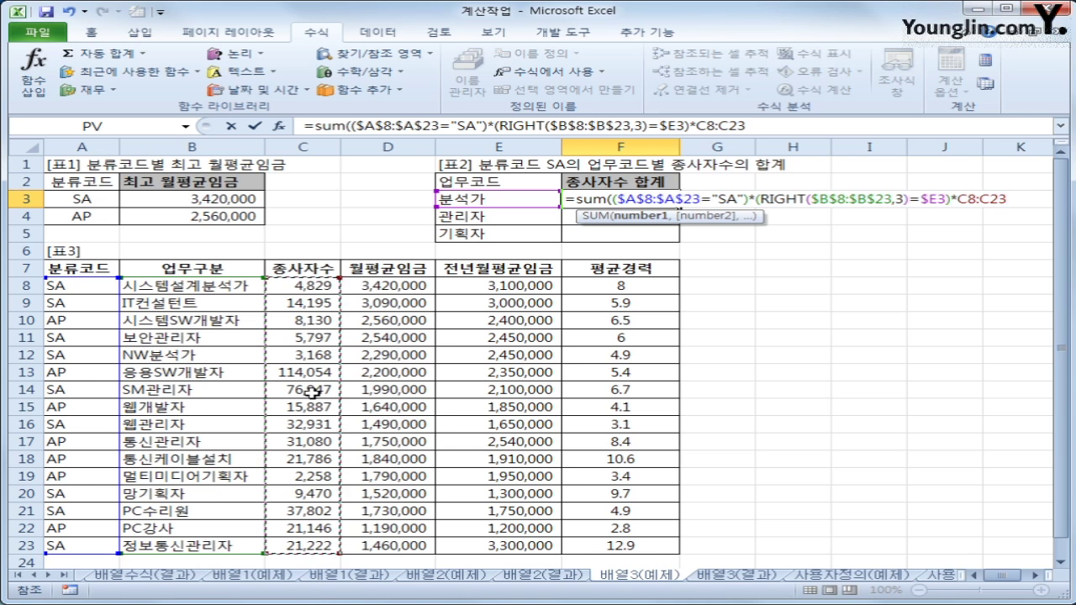
key("F4")
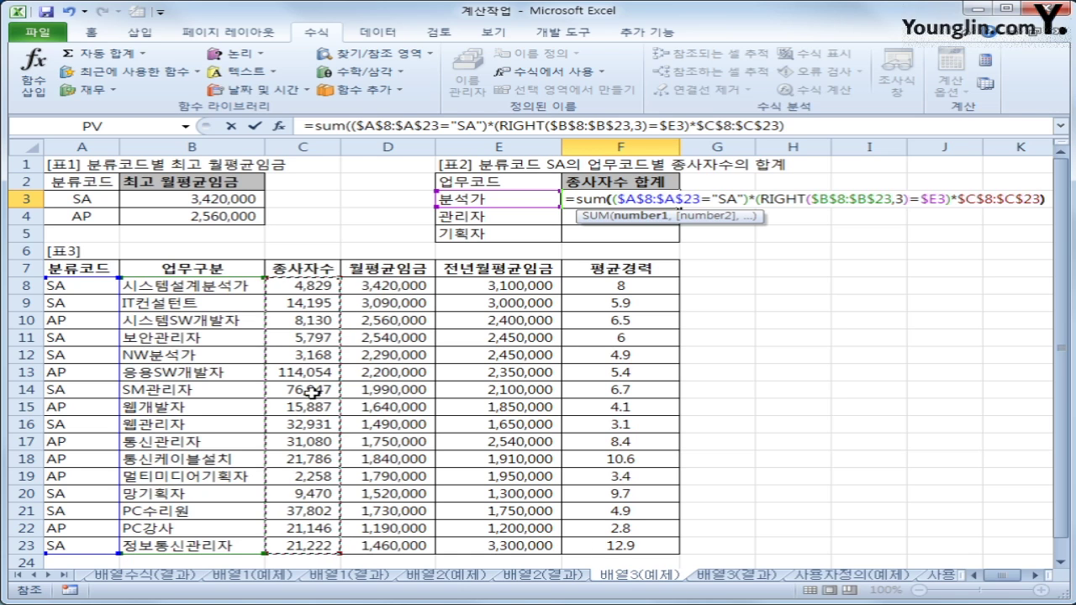
type(")")
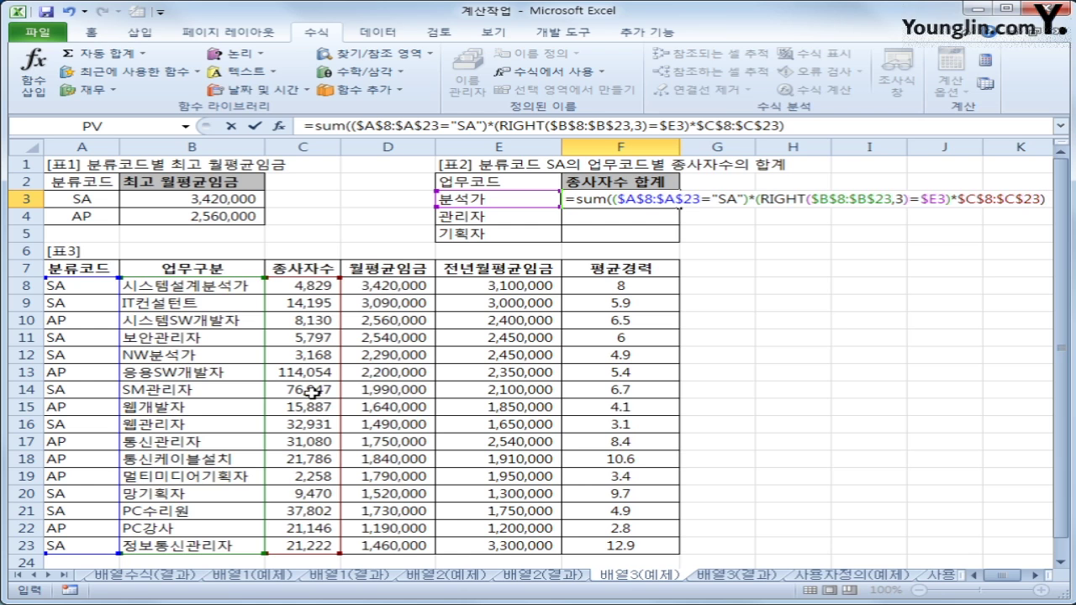
key("ctrl+shift+Return")
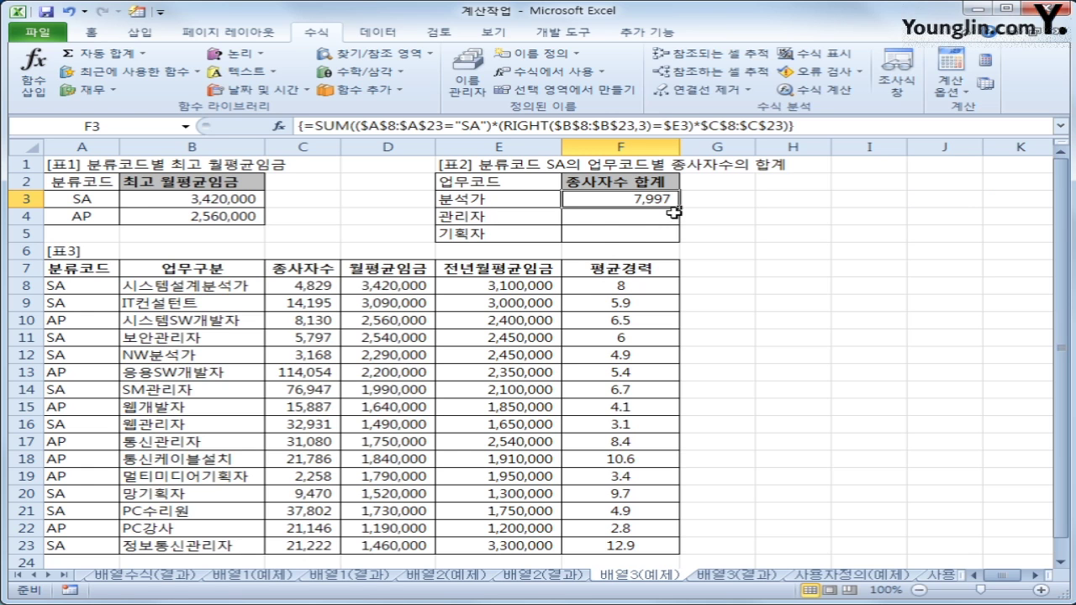
left_click_drag(678, 207, 676, 239)
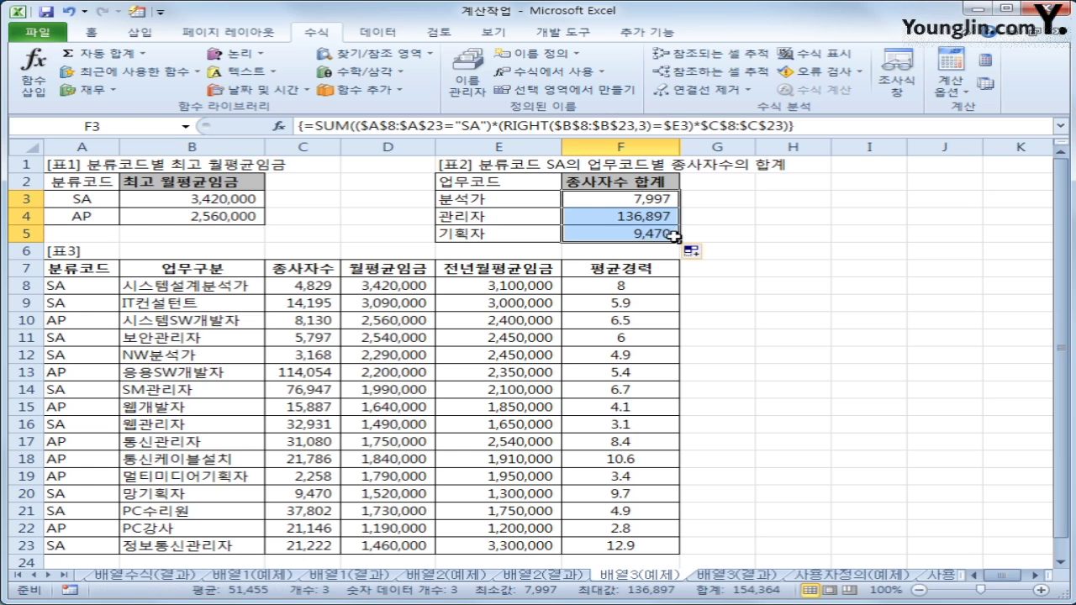
Check the filled formulas in F4 and F5 and compare the tables with the 배열3(결과) sheet
left_click(646, 219)
left_click(646, 236)
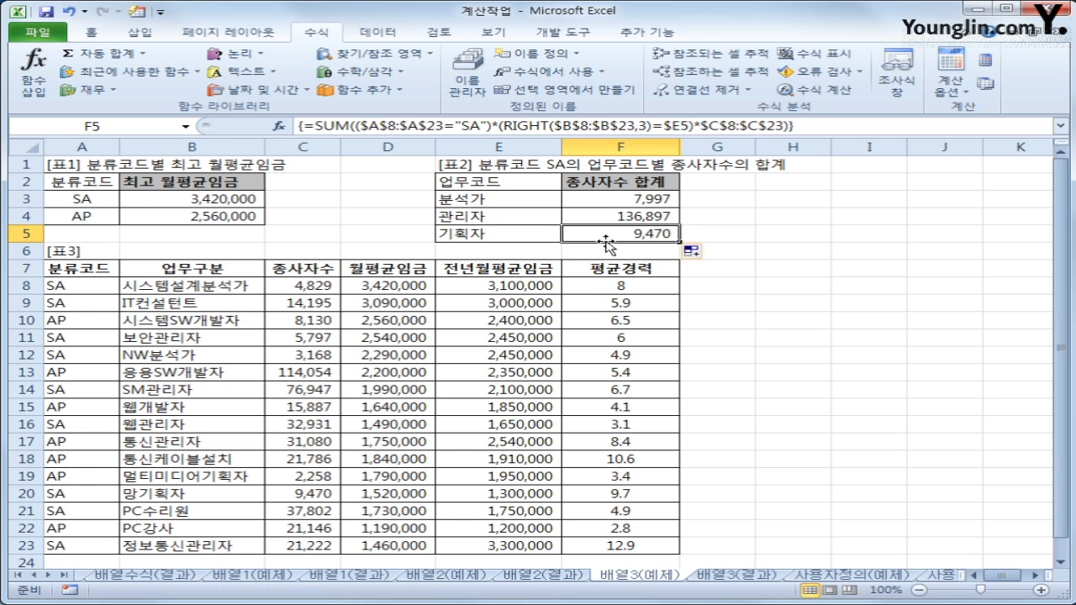
left_click(734, 576)
left_click(678, 578)
left_click(725, 578)
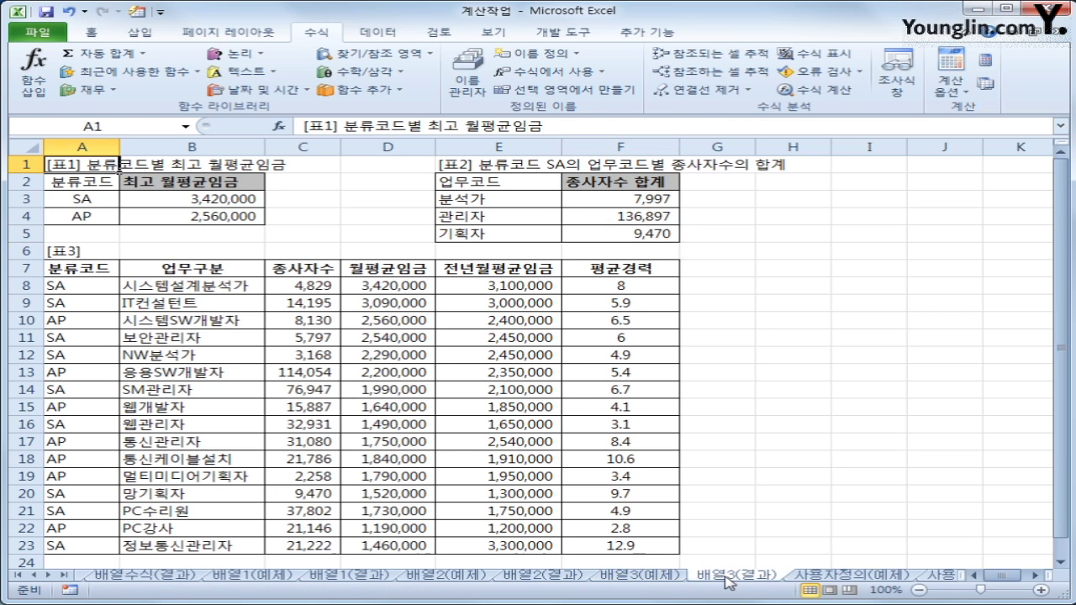